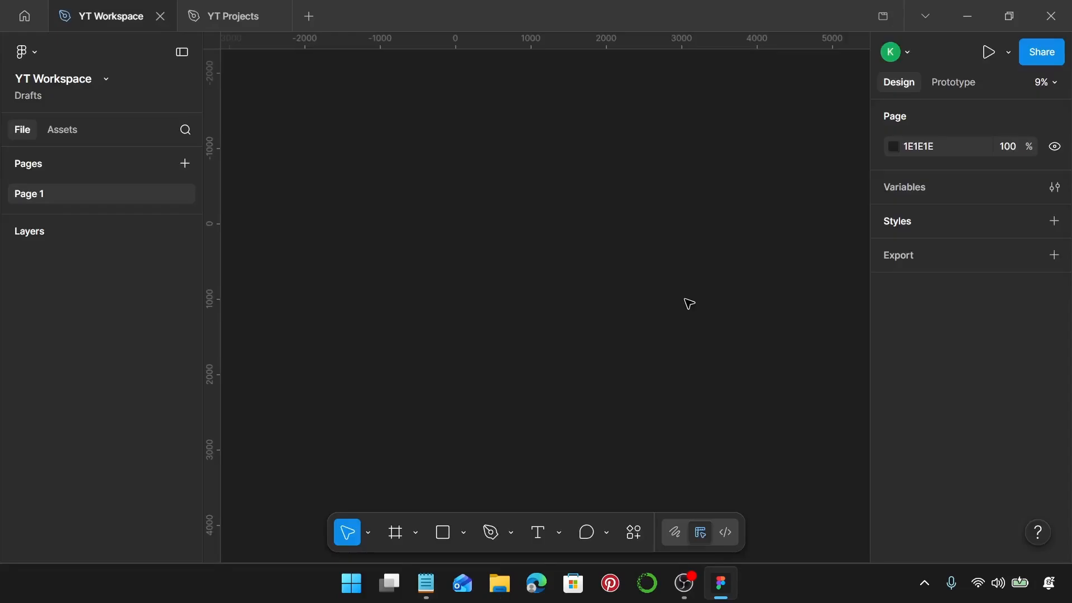
Add an iPhone 16 & 17 Pro Max preset frame to the empty canvas.
key("f")
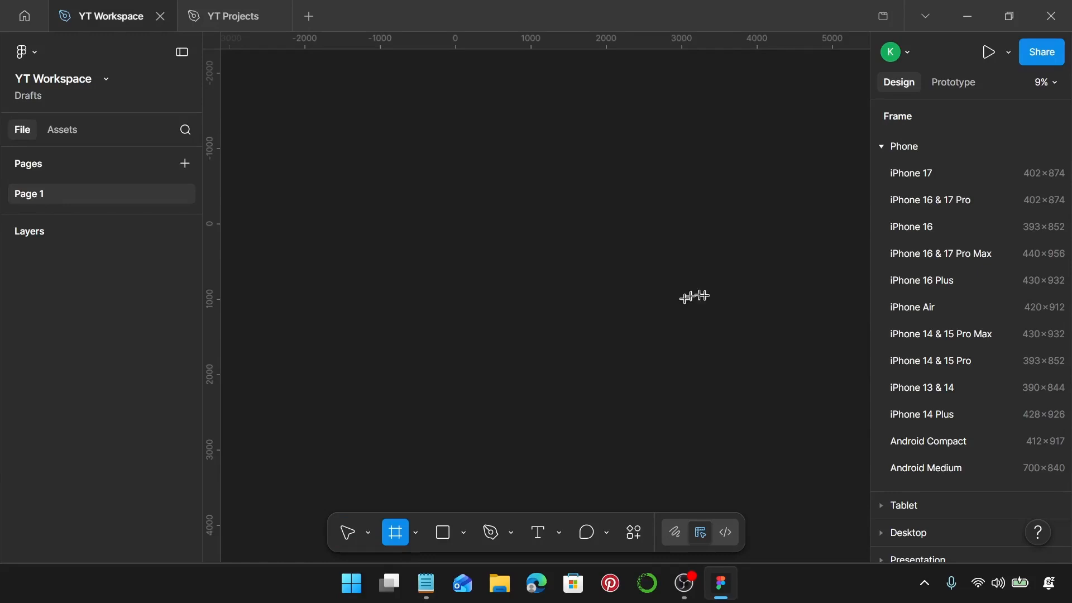
left_click(960, 256)
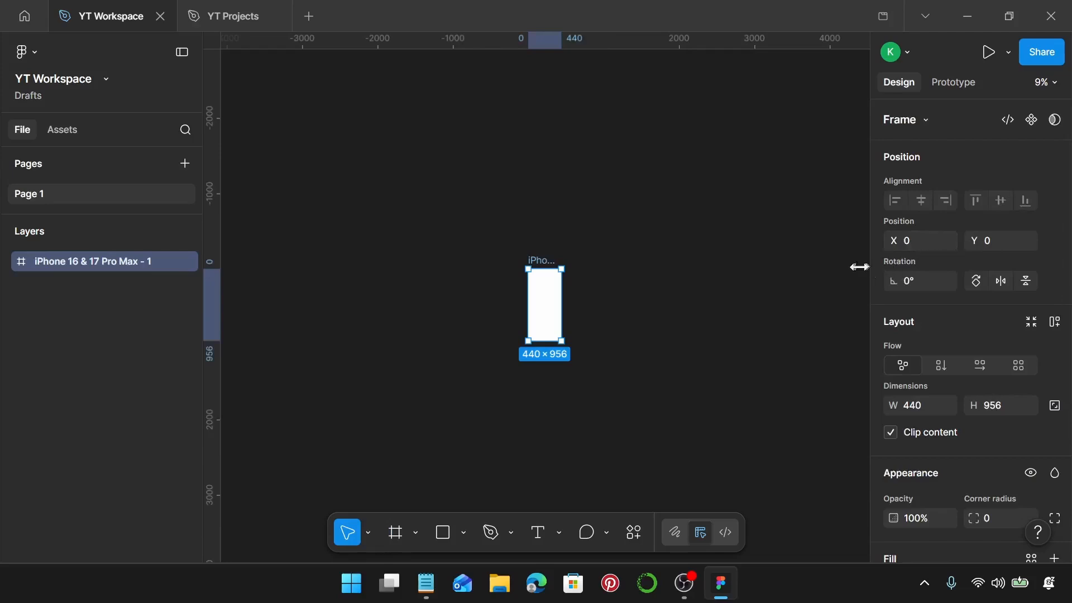
scroll(605, 316, "up", 5)
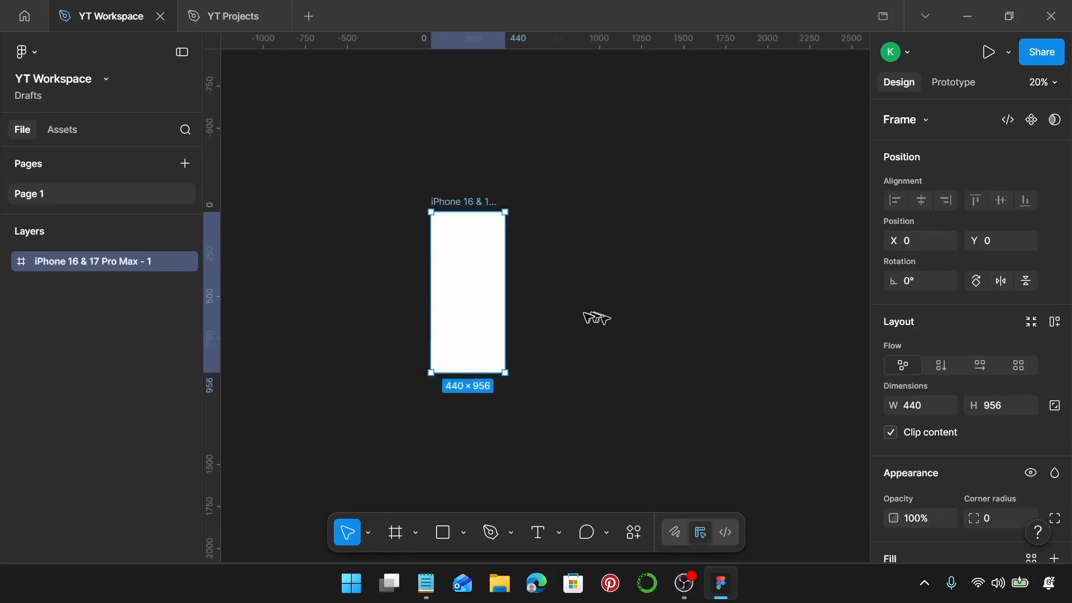
Set the phone frame's fill colour to 003C8D.
scroll(972, 336, "down", 4)
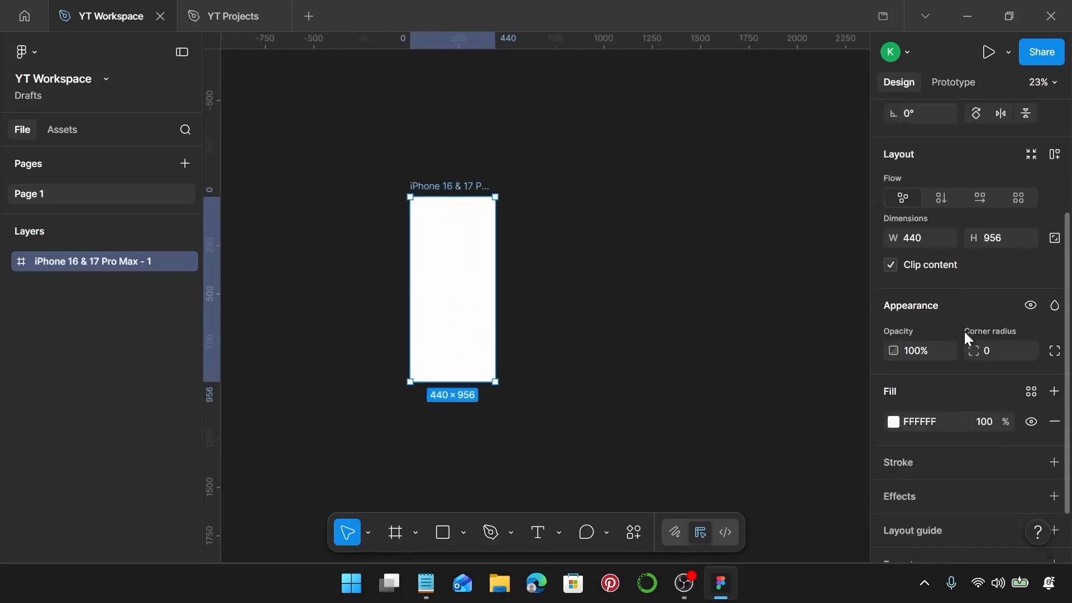
left_click(916, 361)
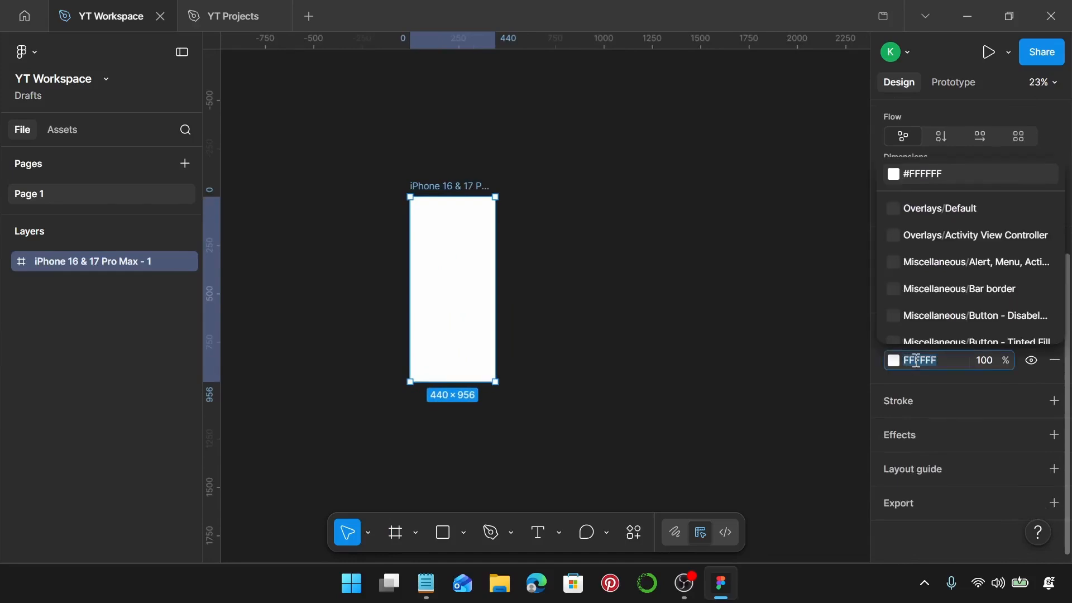
type("003c")
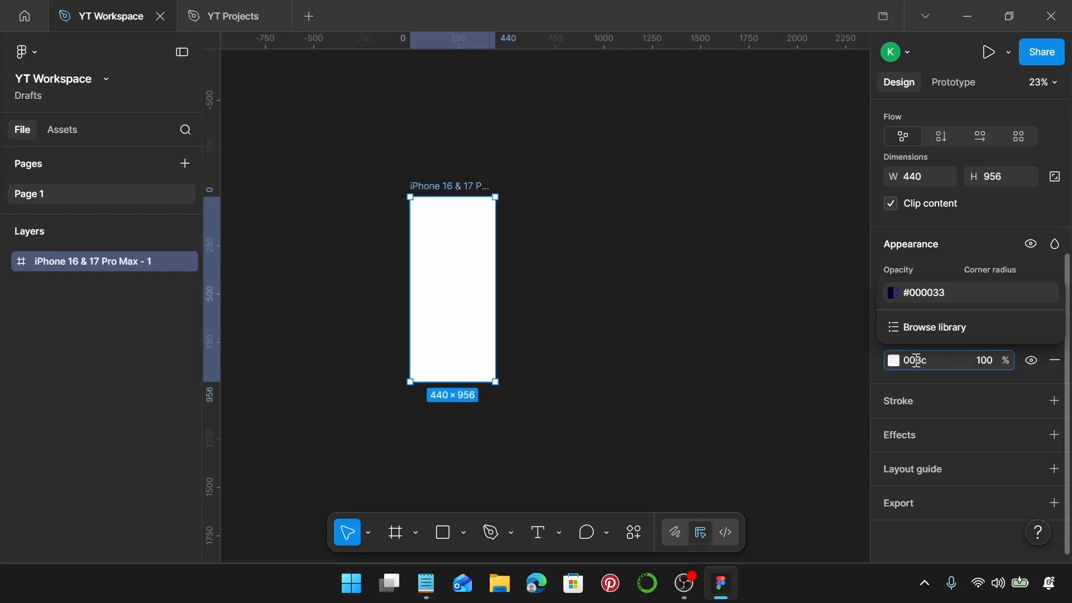
type("8d")
key("Return")
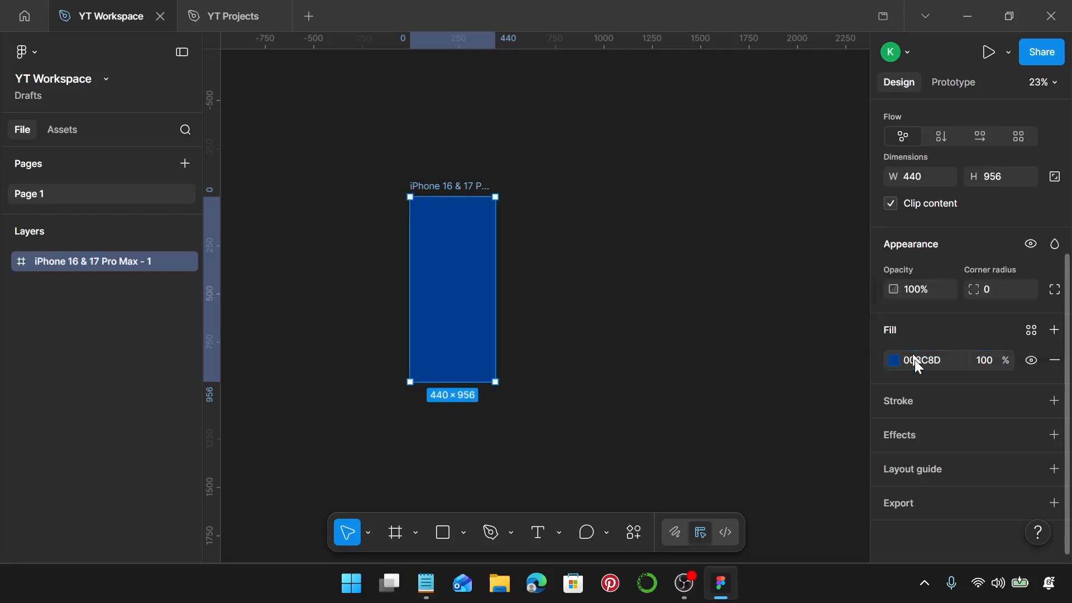
Place a default 100 × 100 ellipse in the upper half of the blue frame.
scroll(408, 218, "up", 3)
scroll(453, 256, "down", 3)
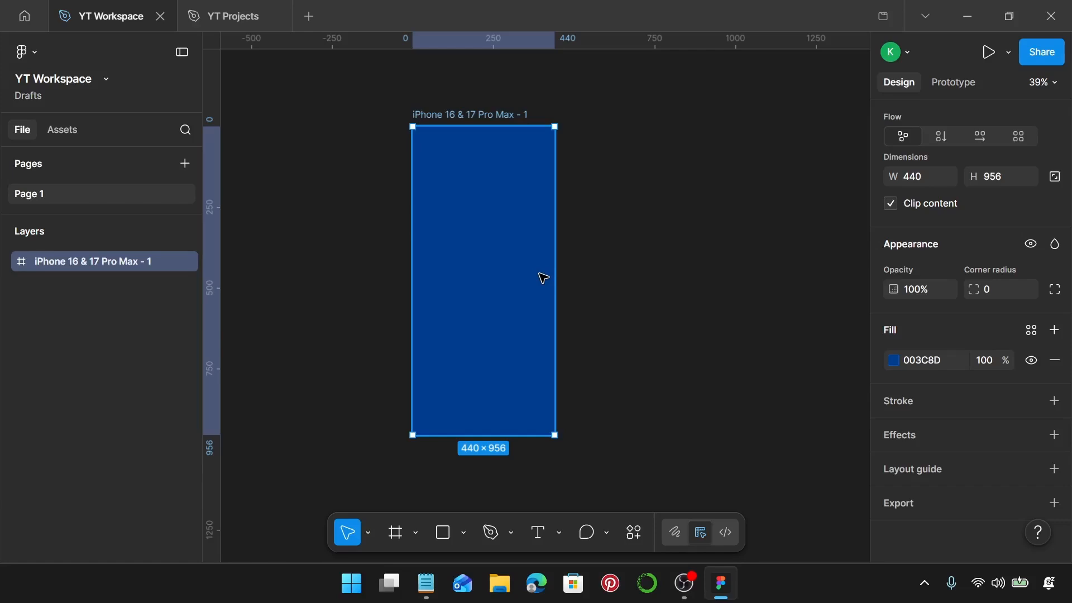
key("o")
left_click(478, 237)
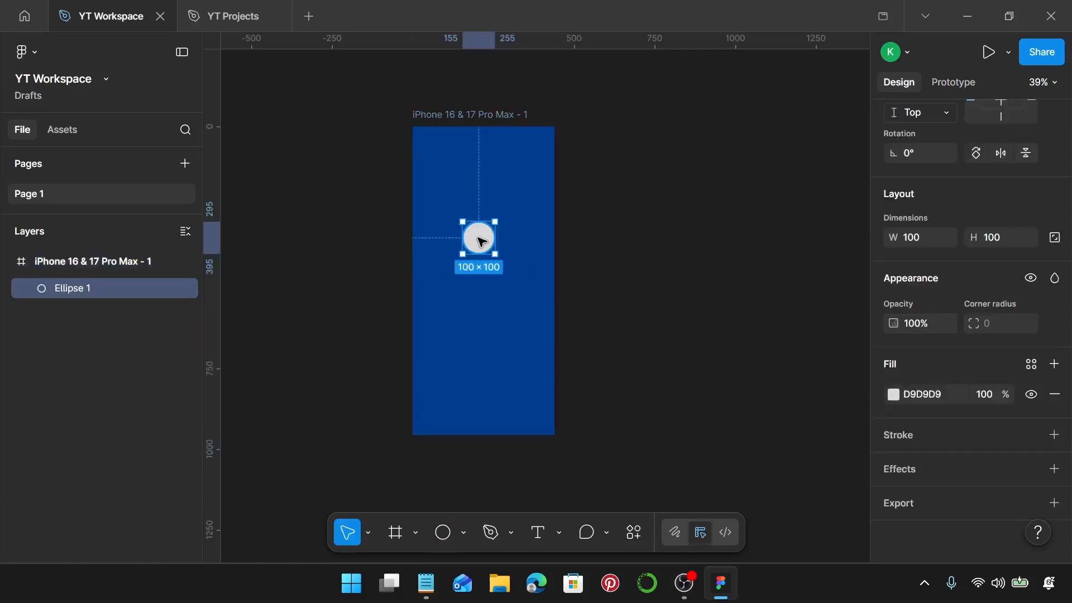
Resize the ellipse to 140 × 140 and move it to the frame's horizontal centre, at about X 150, Y 263.
scroll(478, 237, "up", 5)
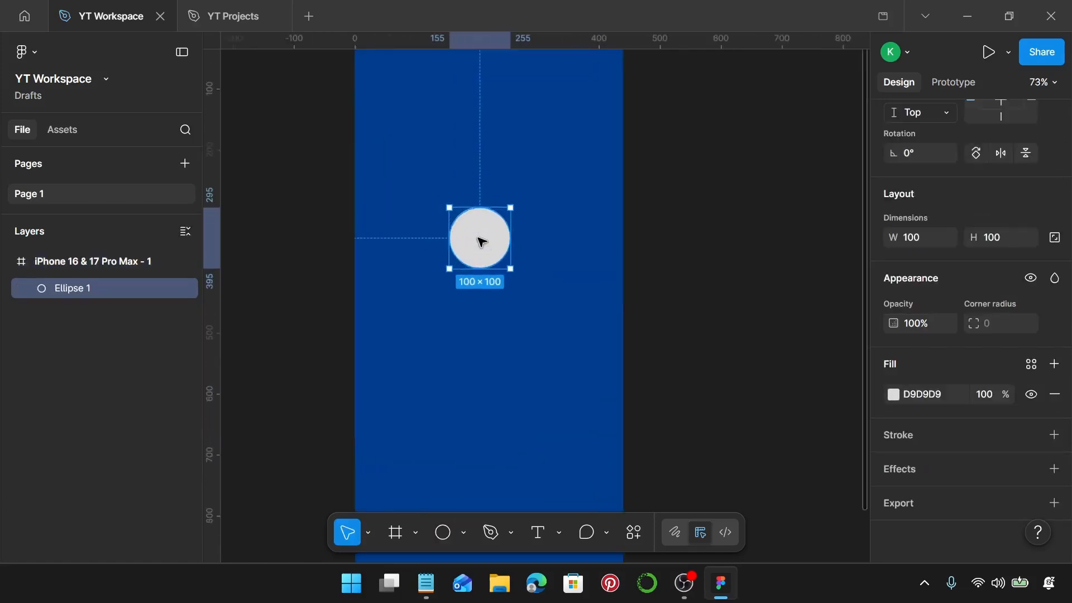
left_click(924, 246)
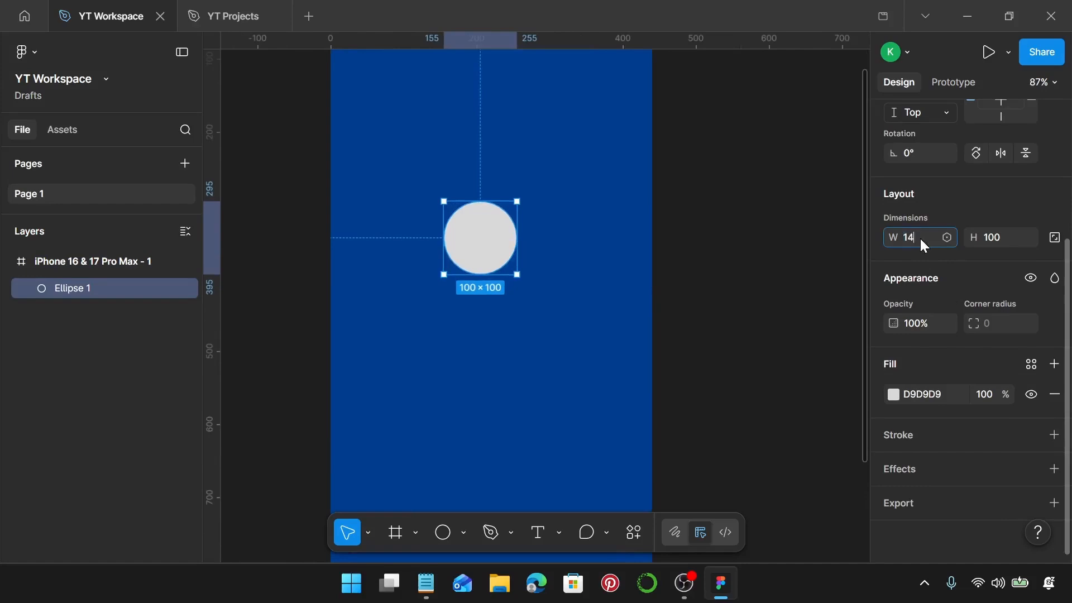
type("140")
key("Return")
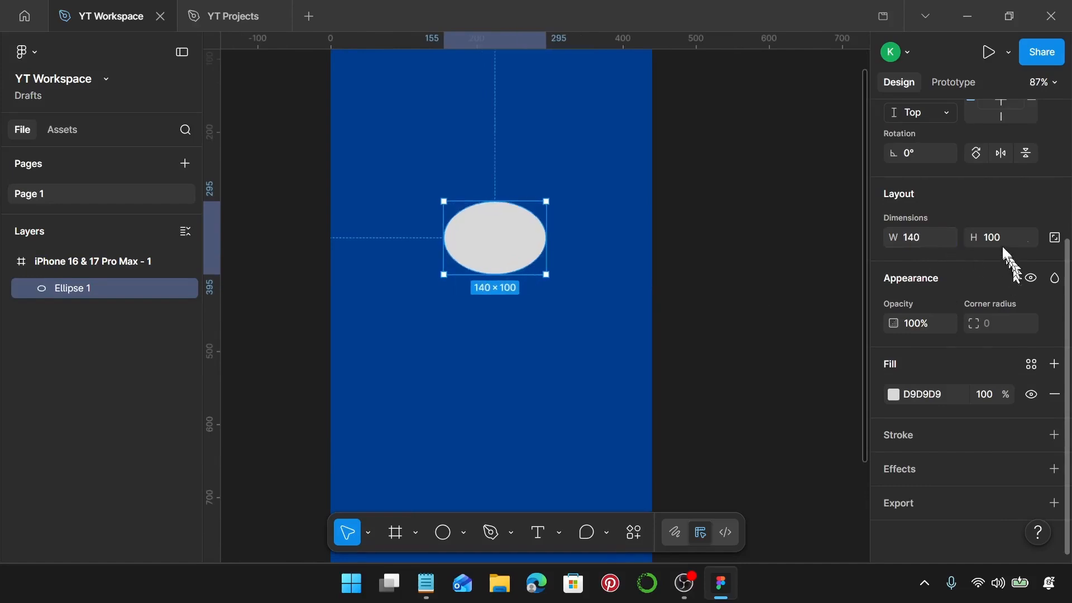
left_click(1000, 241)
type("140")
key("Return")
scroll(501, 278, "up", 2)
left_click_drag(446, 269, 443, 237)
Turn the circle into a short arc segment with a sweep of -6.25% and a ratio of 85%.
scroll(443, 237, "up", 3)
scroll(450, 236, "left", 3)
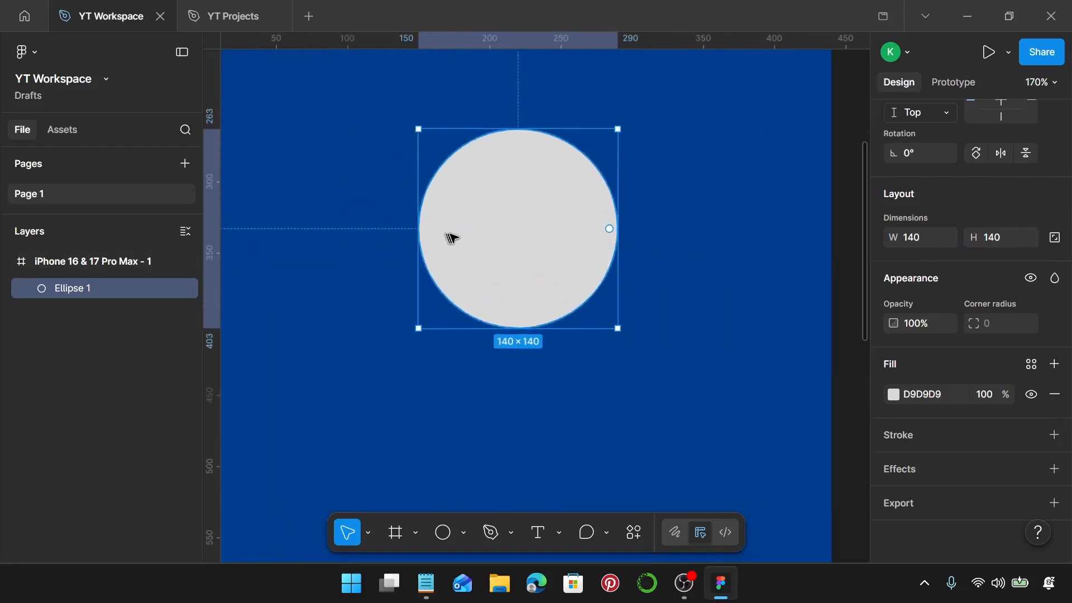
scroll(614, 240, "up", 3)
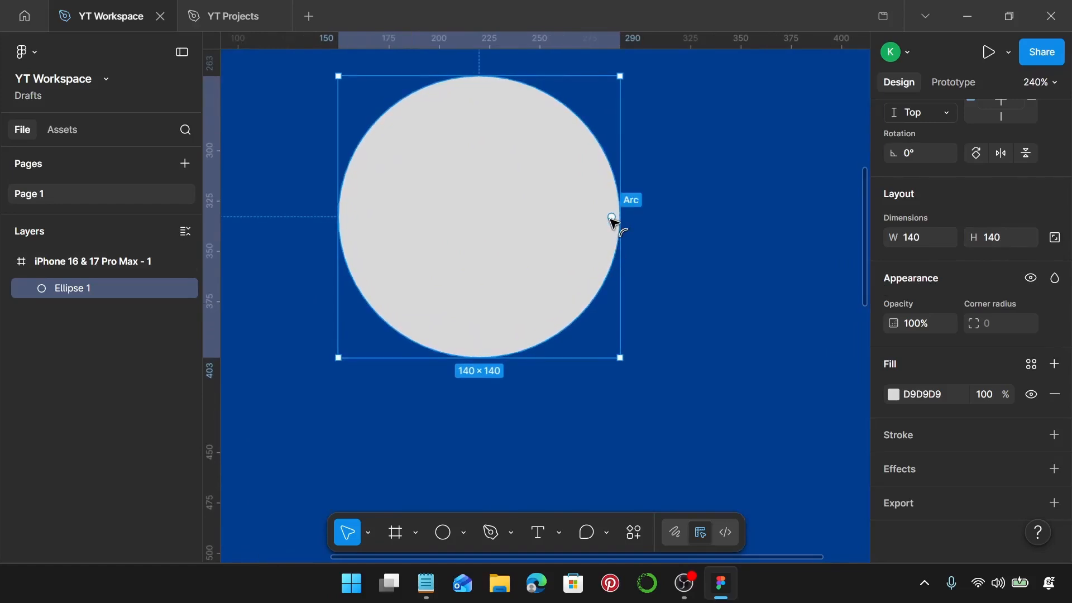
left_click_drag(613, 221, 610, 235)
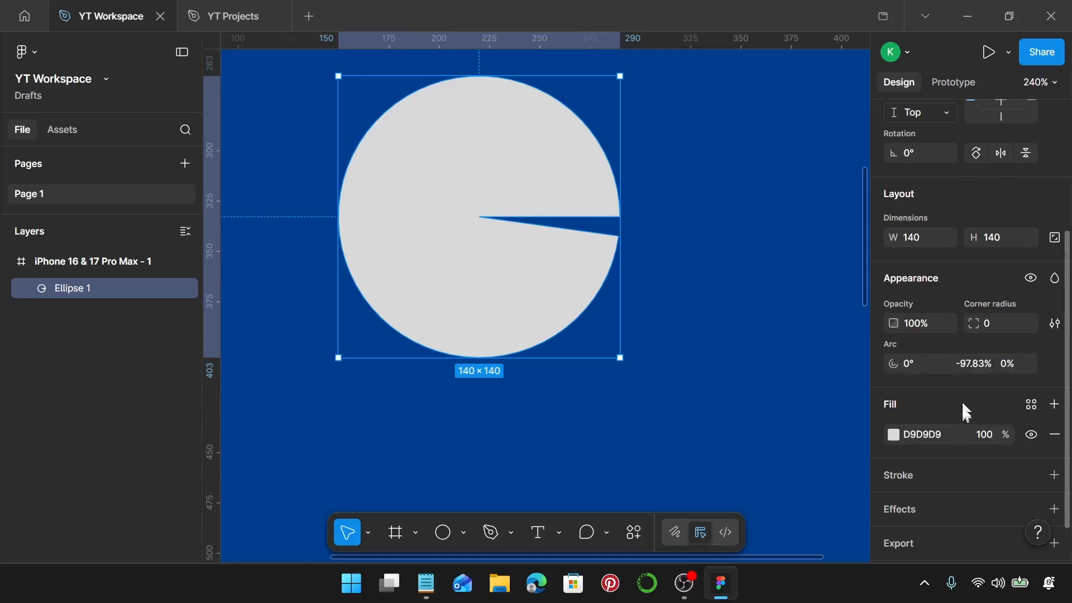
left_click(976, 369)
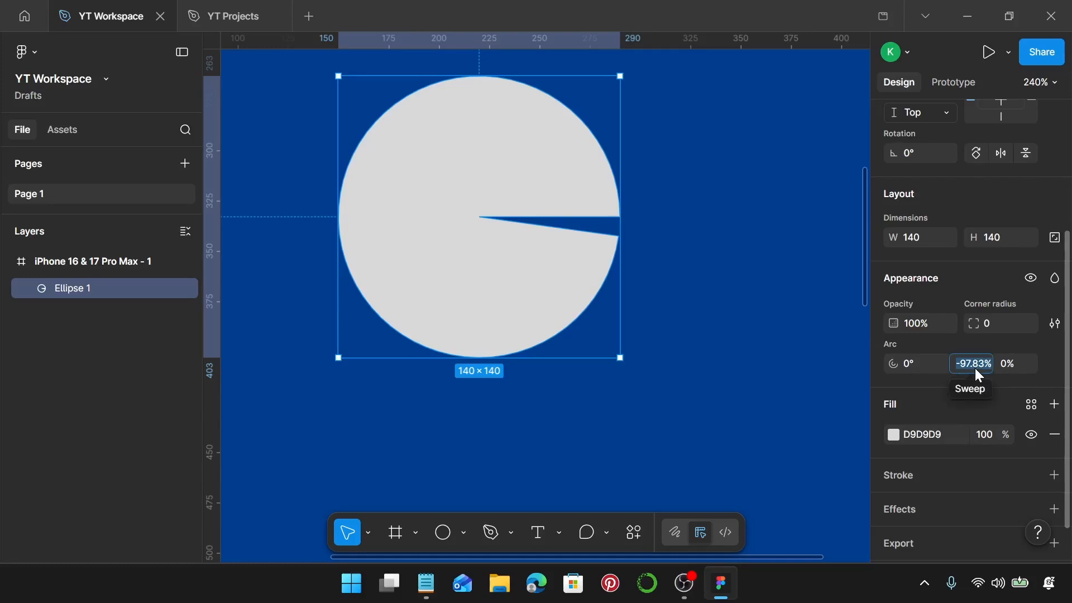
key("BackSpace")
type("-6.25")
key("Return")
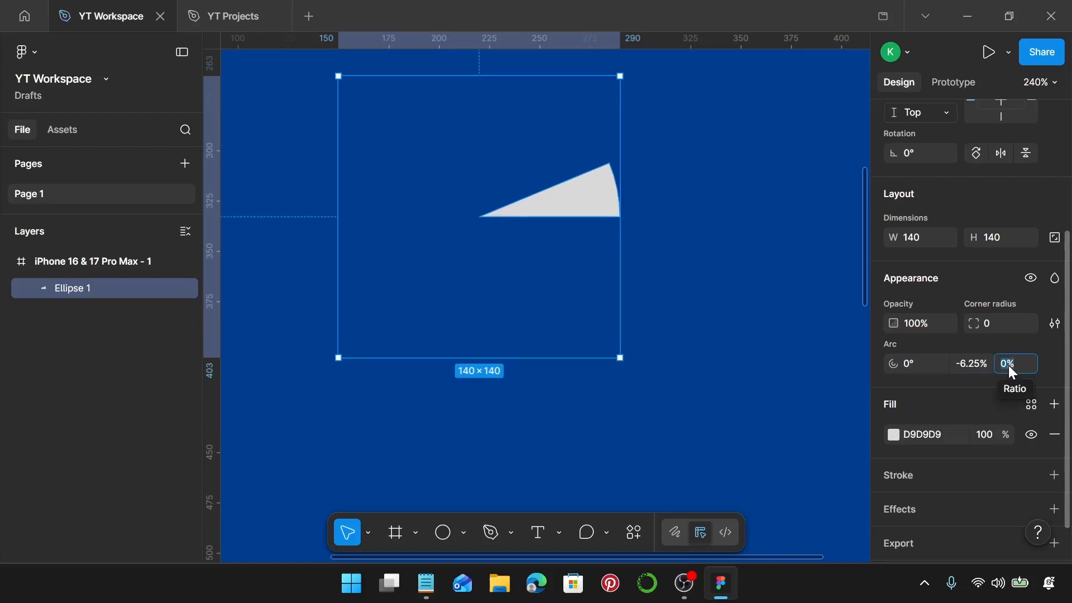
type("85")
key("Return")
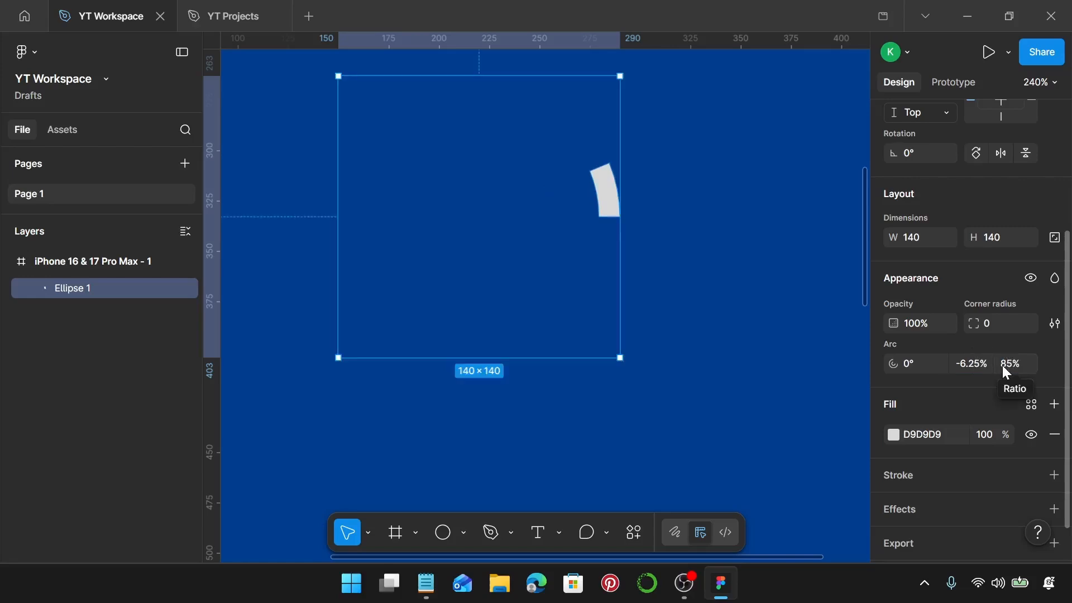
key("Escape")
Change the arc segment's fill colour to F9F300.
left_click(600, 197)
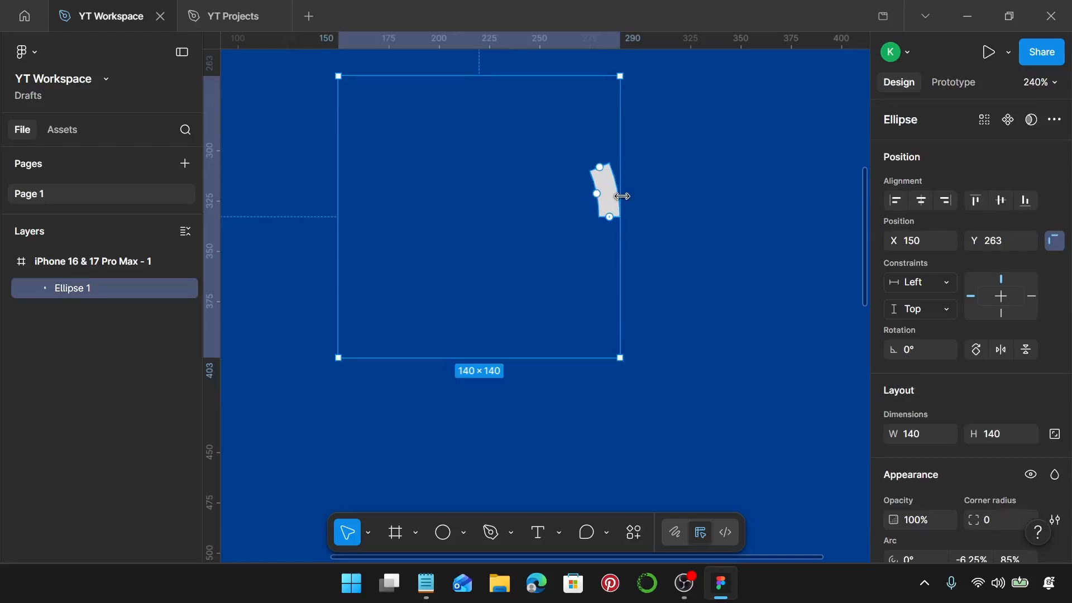
scroll(919, 412, "down", 4)
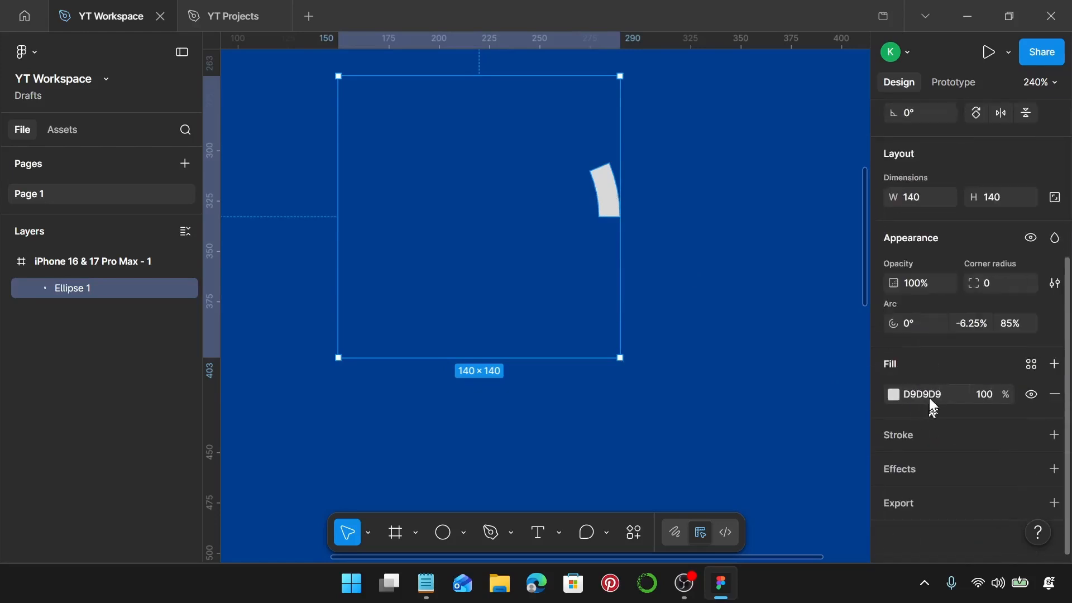
left_click(931, 397)
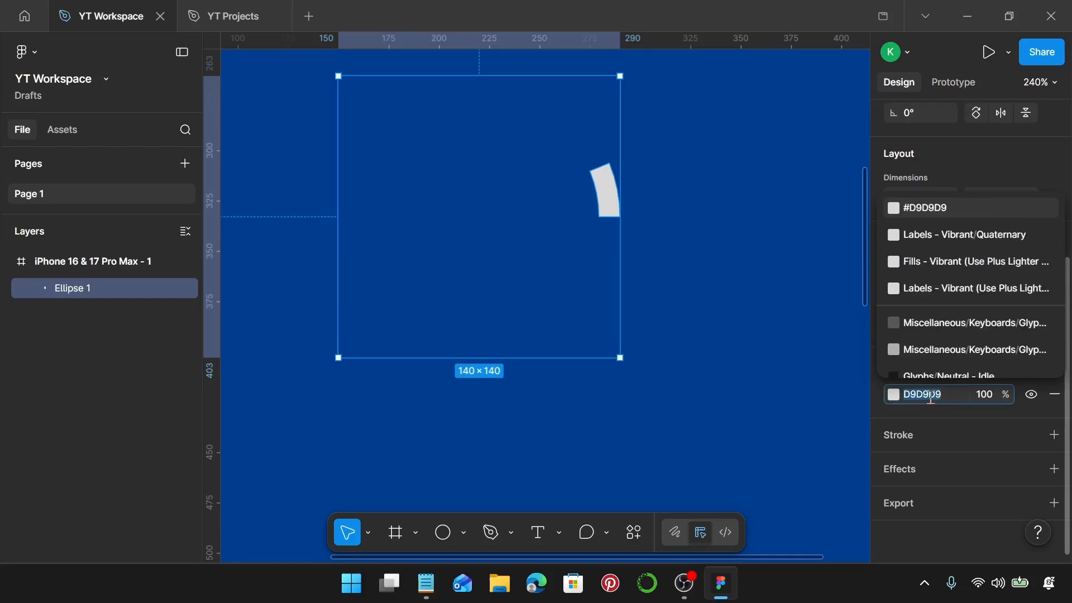
type("f9f")
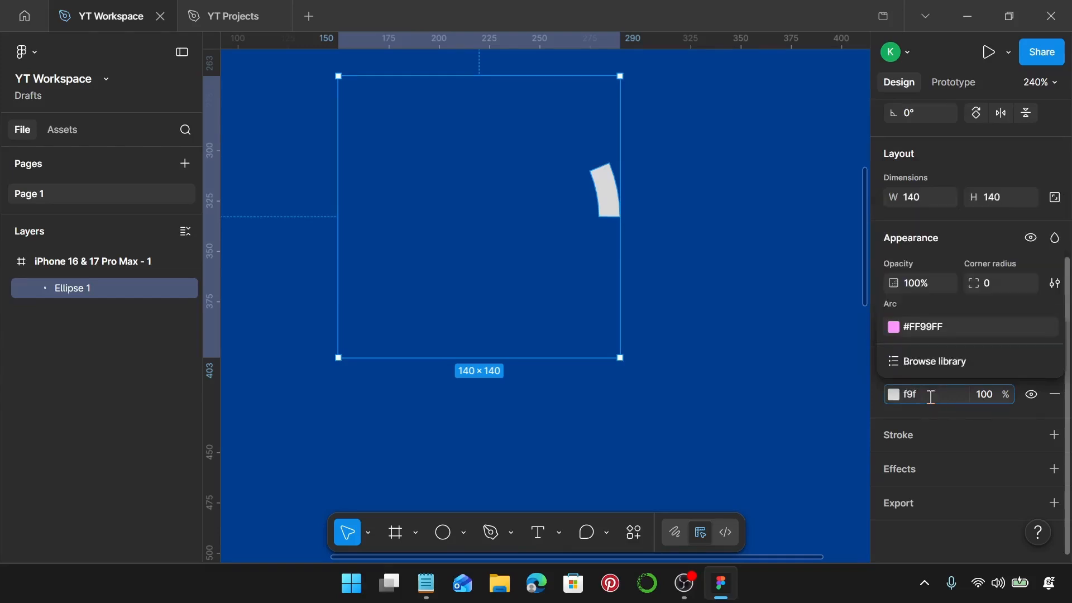
type("300")
key("Return")
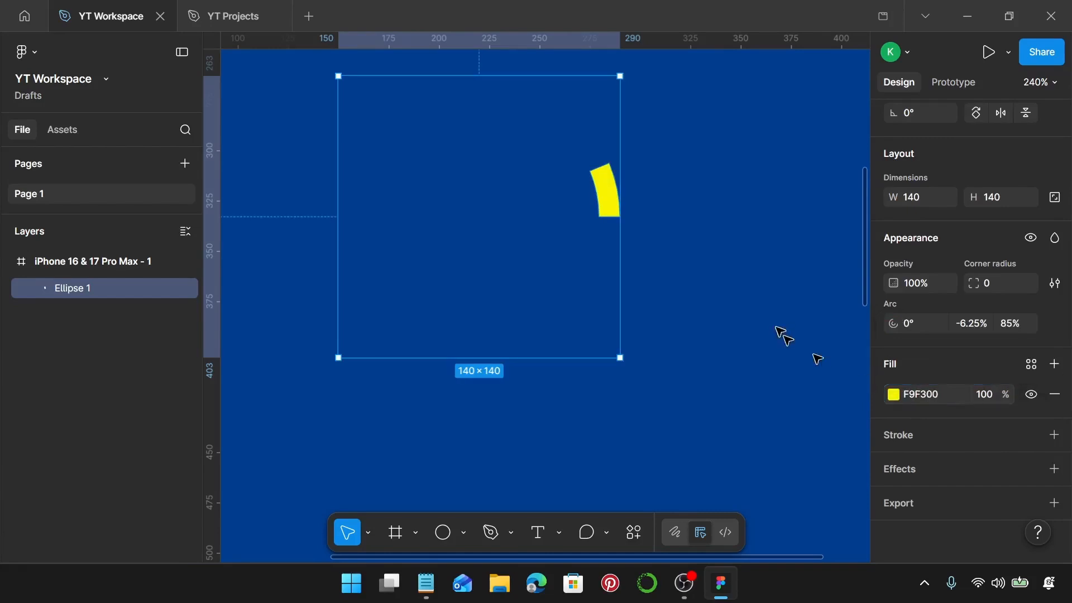
Duplicate the yellow arc segment in place and rotate the copy clockwise to -30°.
scroll(664, 258, "up", 3)
scroll(665, 258, "up", 2)
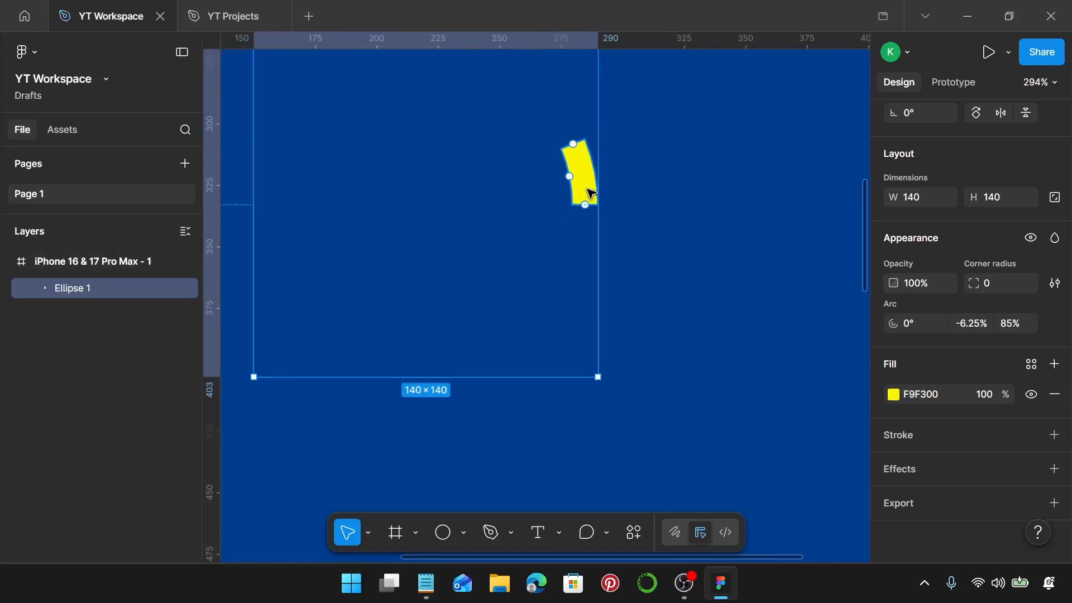
key("ctrl+d")
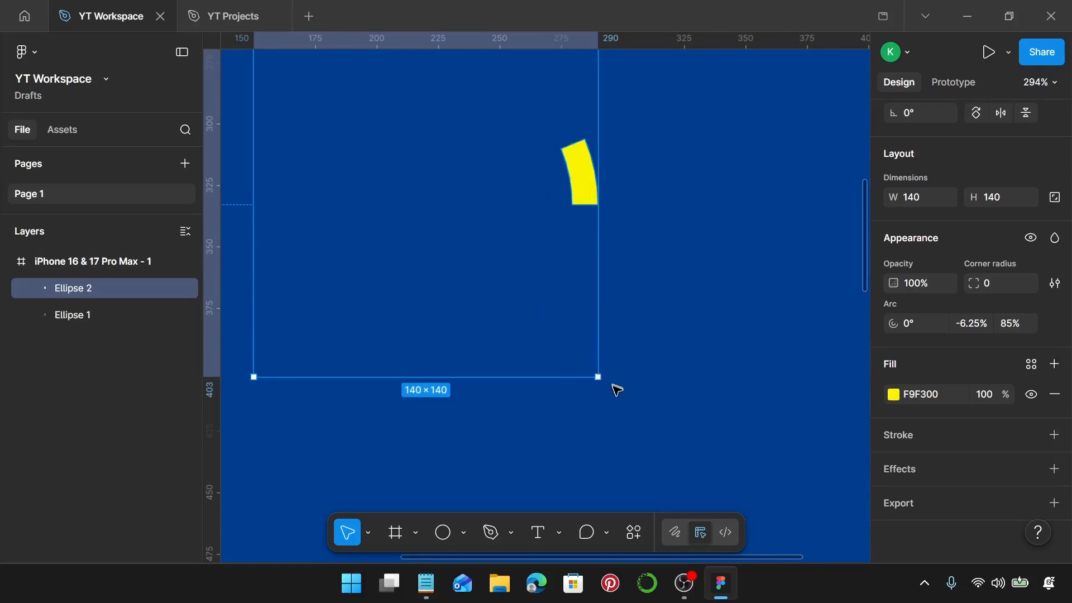
left_click_drag(601, 378, 524, 442)
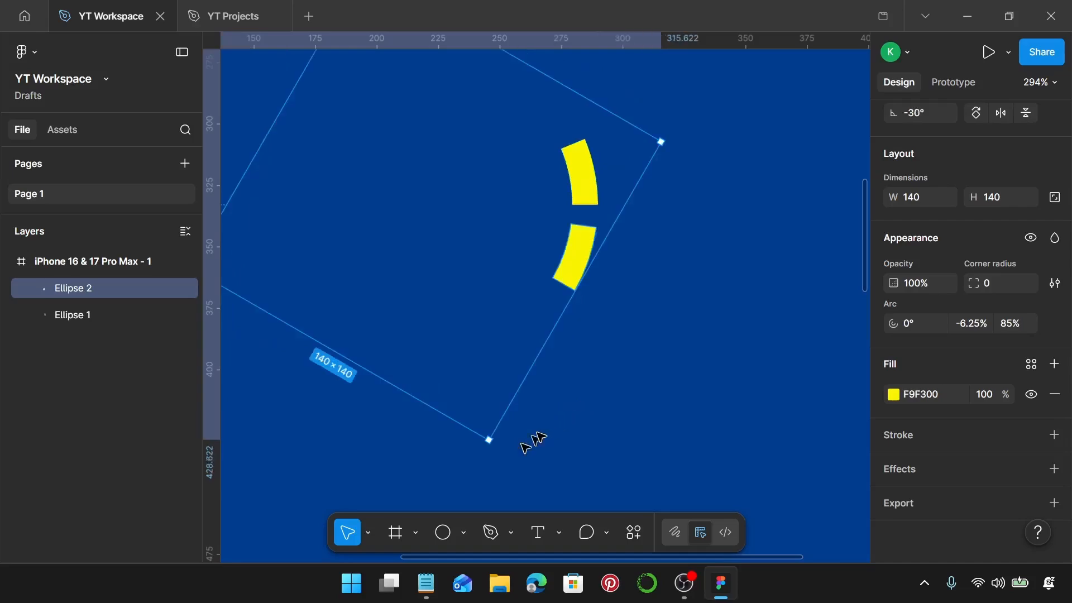
Rotate the copied segment back freehand towards the original's lower edge, to about -22.62°.
scroll(605, 232, "up", 5)
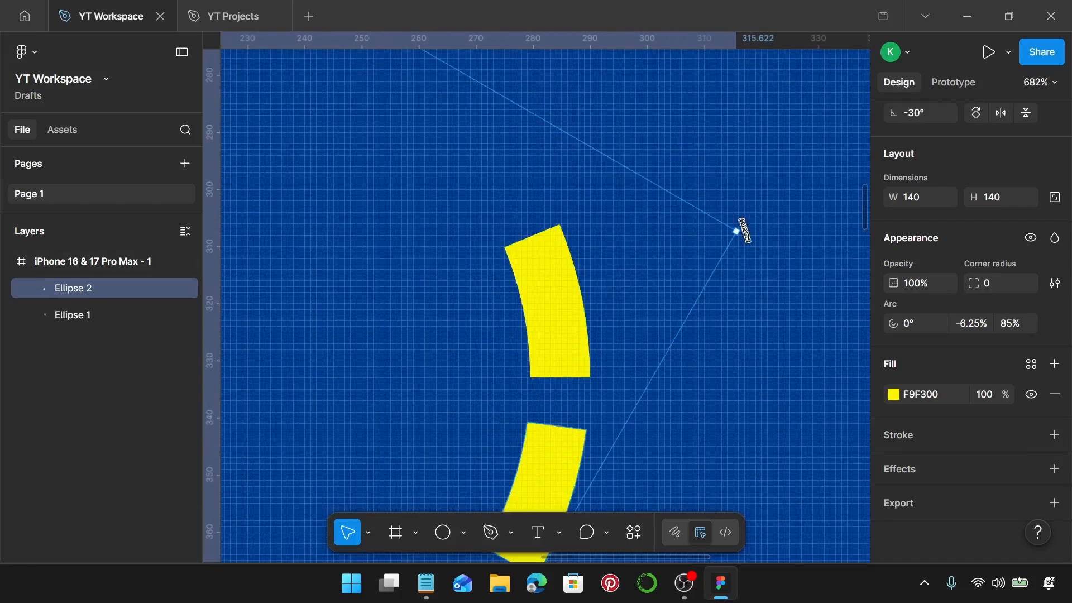
left_click_drag(743, 230, 741, 167)
scroll(701, 280, "up", 4)
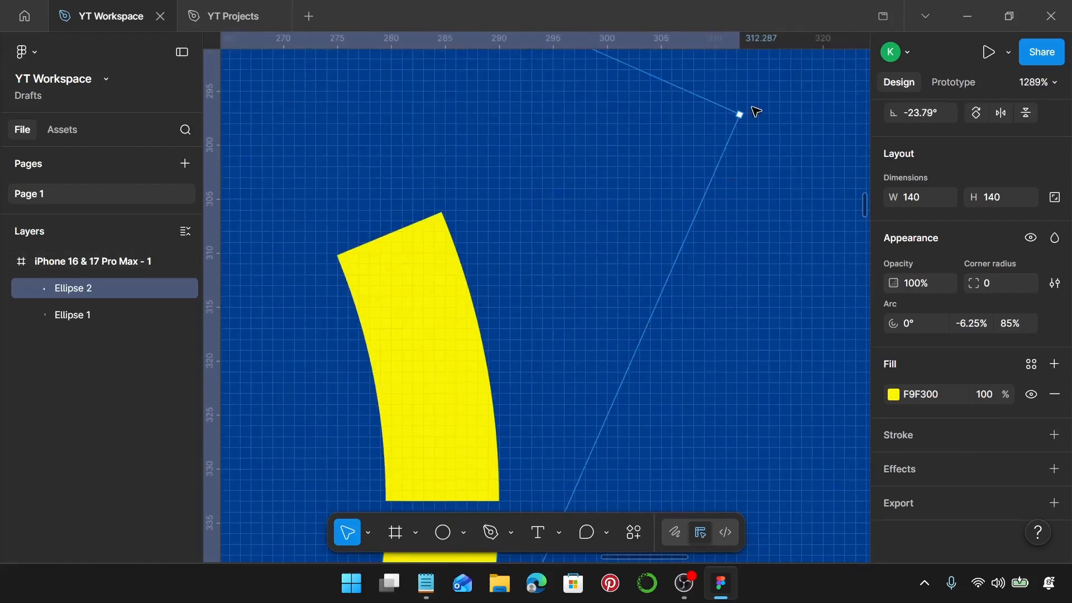
scroll(751, 126, "down", 7)
scroll(720, 212, "down", 4)
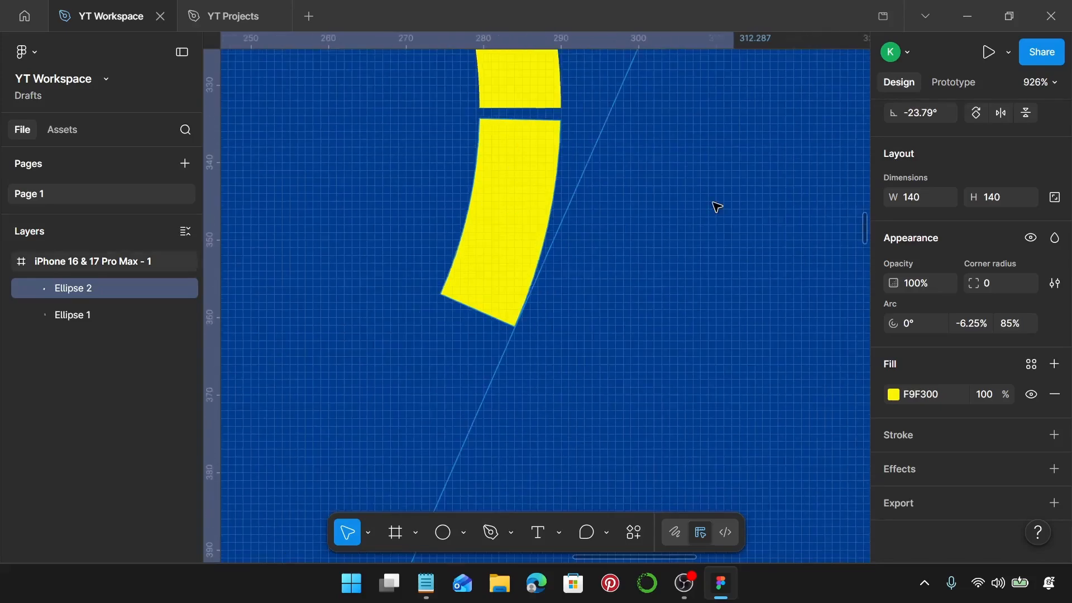
scroll(717, 204, "up", 4)
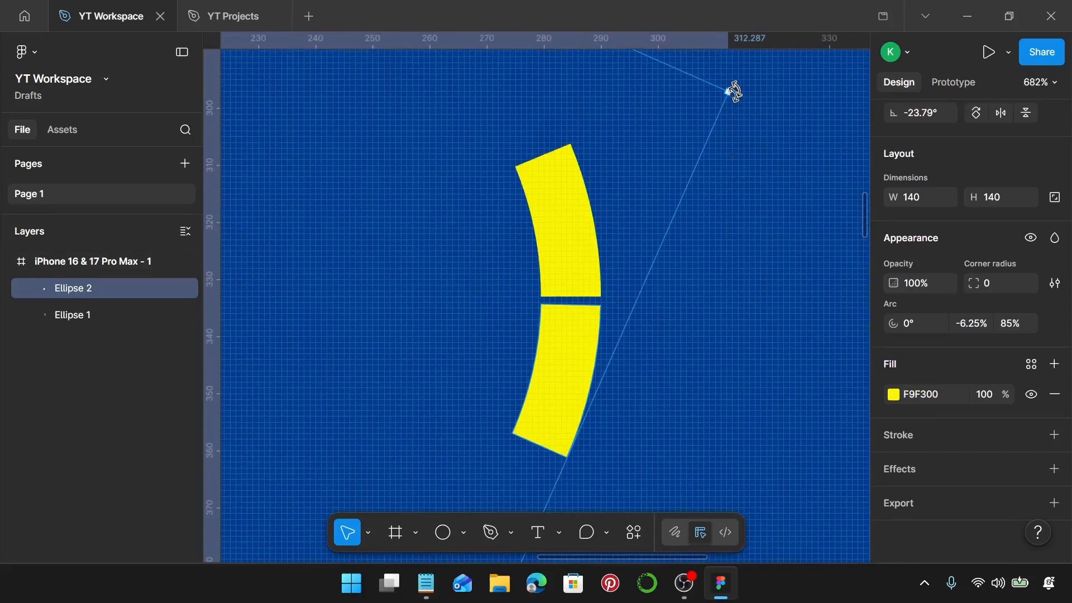
left_click_drag(737, 88, 742, 72)
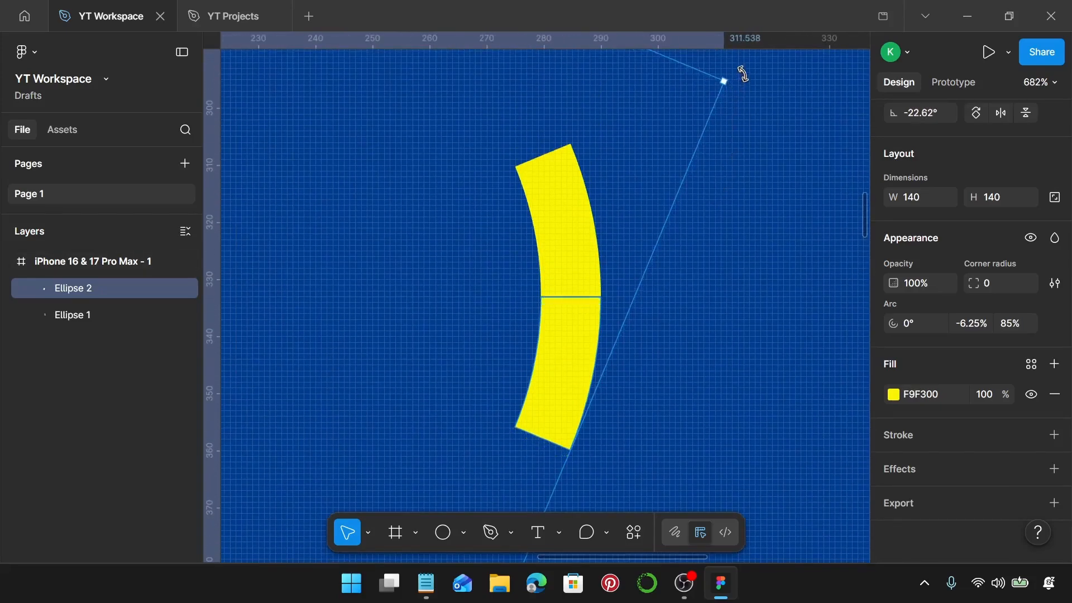
Try to close the gap between the two segments by setting the copy's rotation to -22.65°.
scroll(543, 302, "up", 10)
scroll(613, 288, "up", 5)
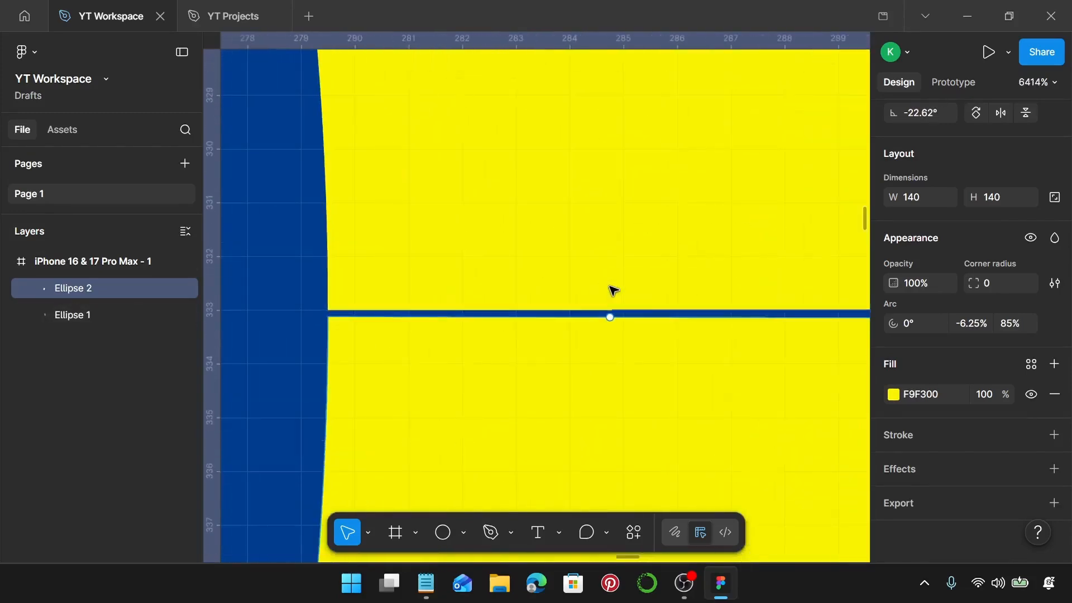
left_click(927, 112)
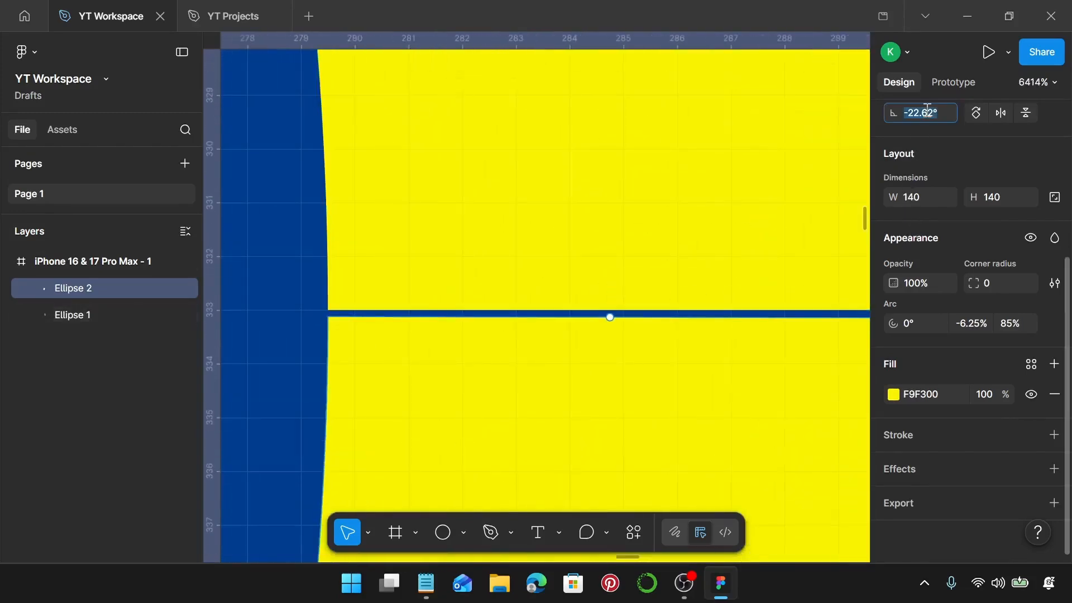
type("-22.65")
key("Return")
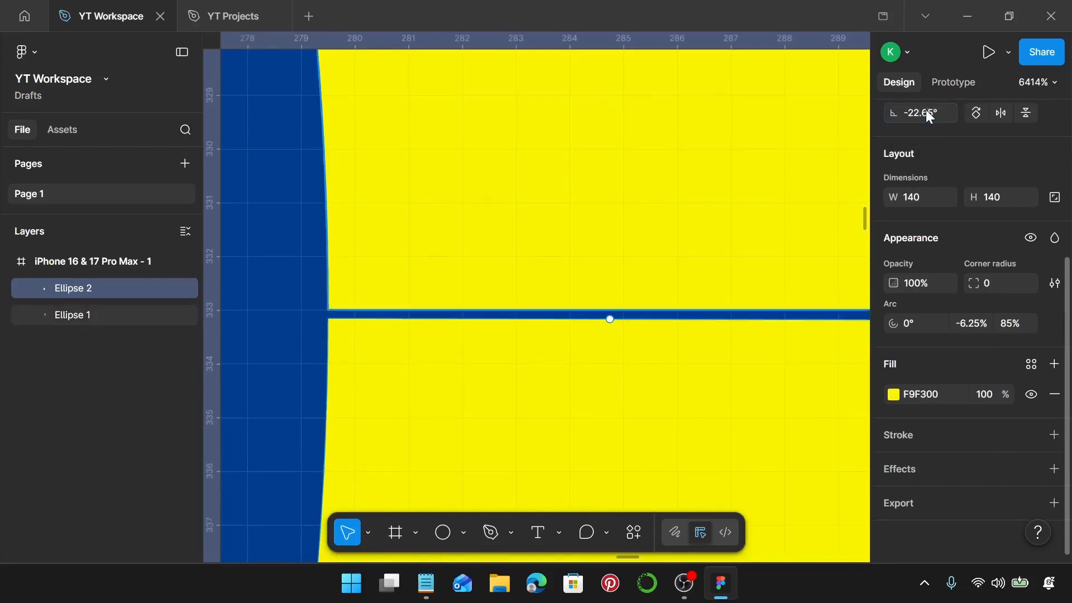
Set the copied arc segment's rotation to -22° and check the joint with the original.
left_click(929, 113)
type("-22")
key("Return")
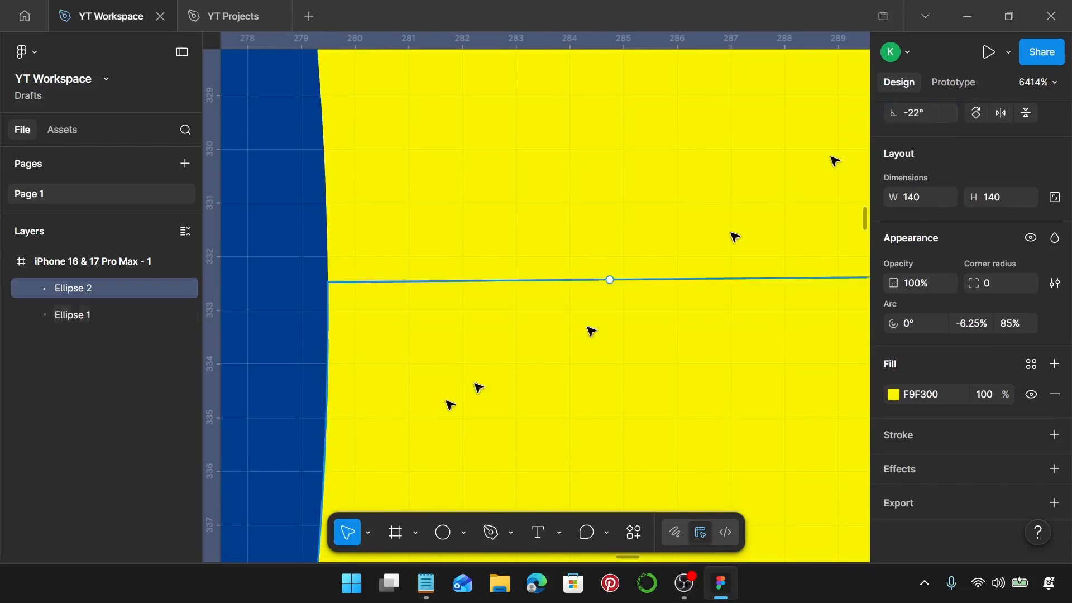
scroll(435, 413, "down", 5)
scroll(435, 413, "down", 3)
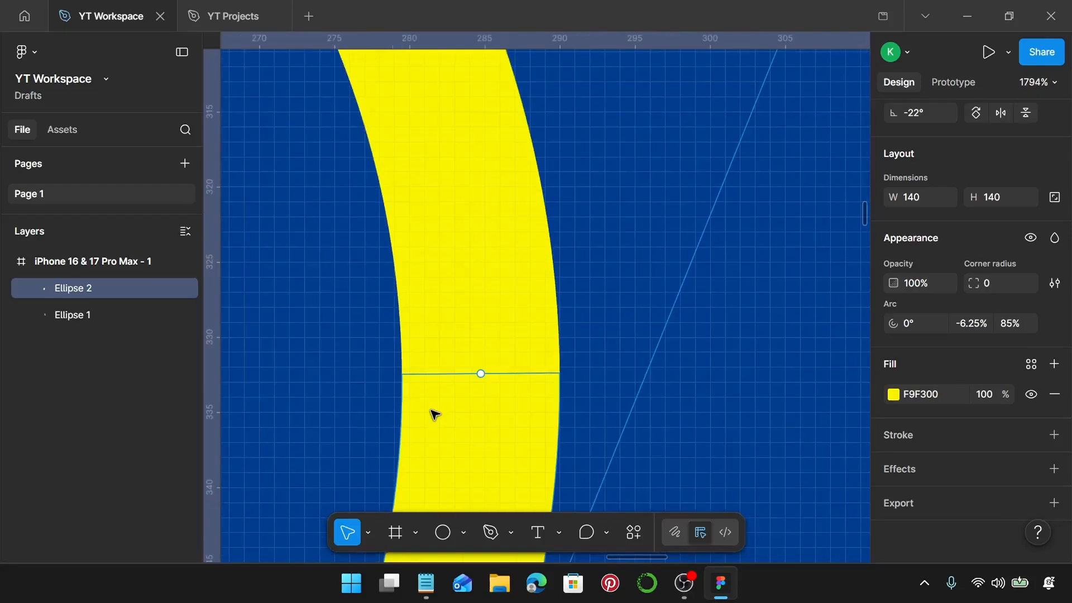
Set the copied arc segment's rotation to -22.5° and check its joint with the original segment.
left_click(926, 114)
type("-")
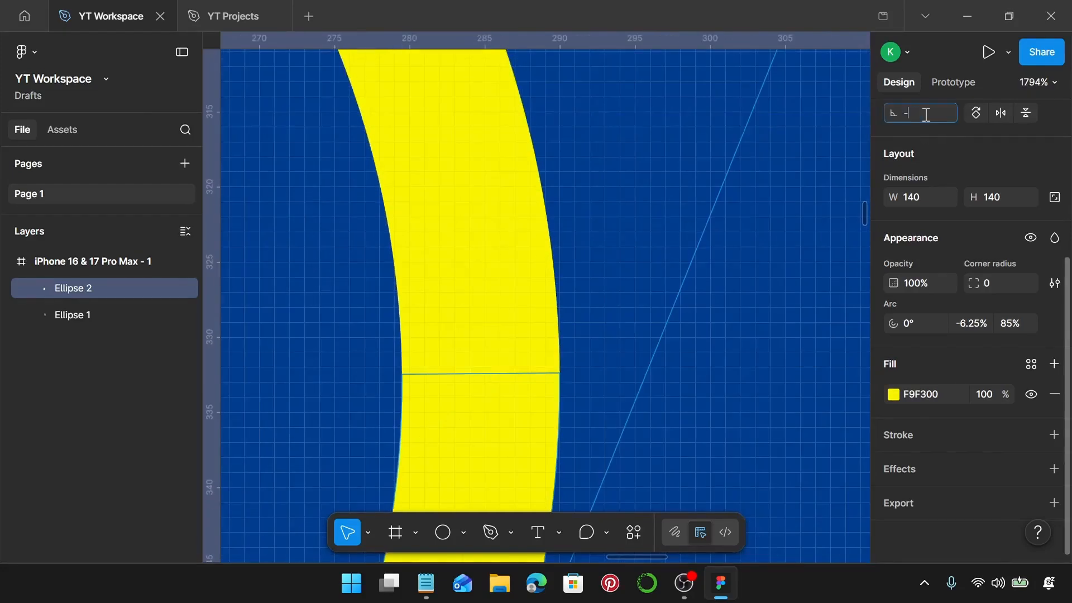
type("22.5")
key("Return")
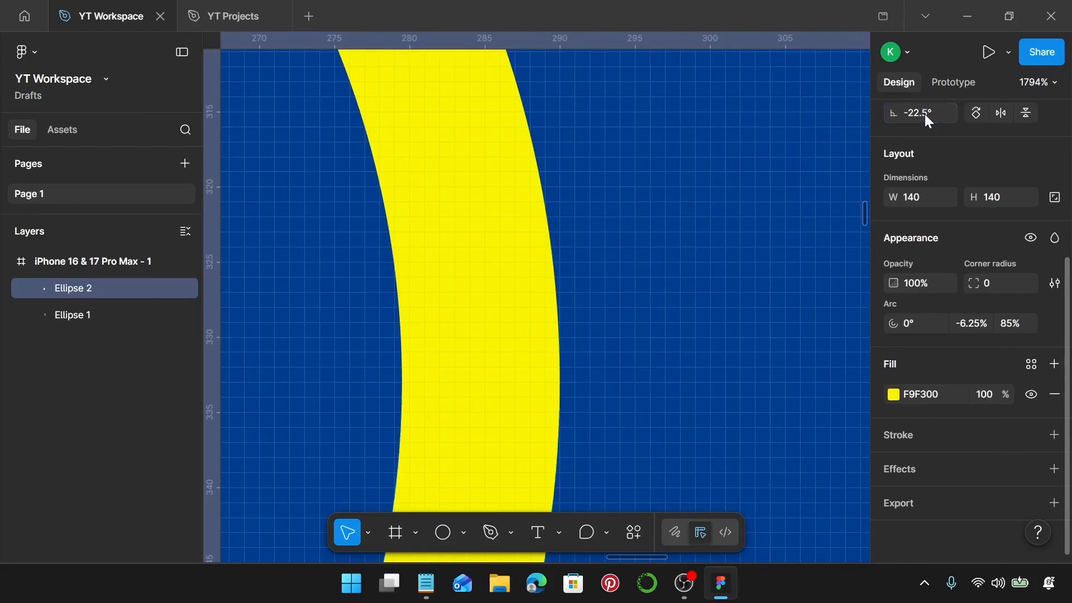
left_click(492, 340)
left_click(501, 437)
left_click(509, 343)
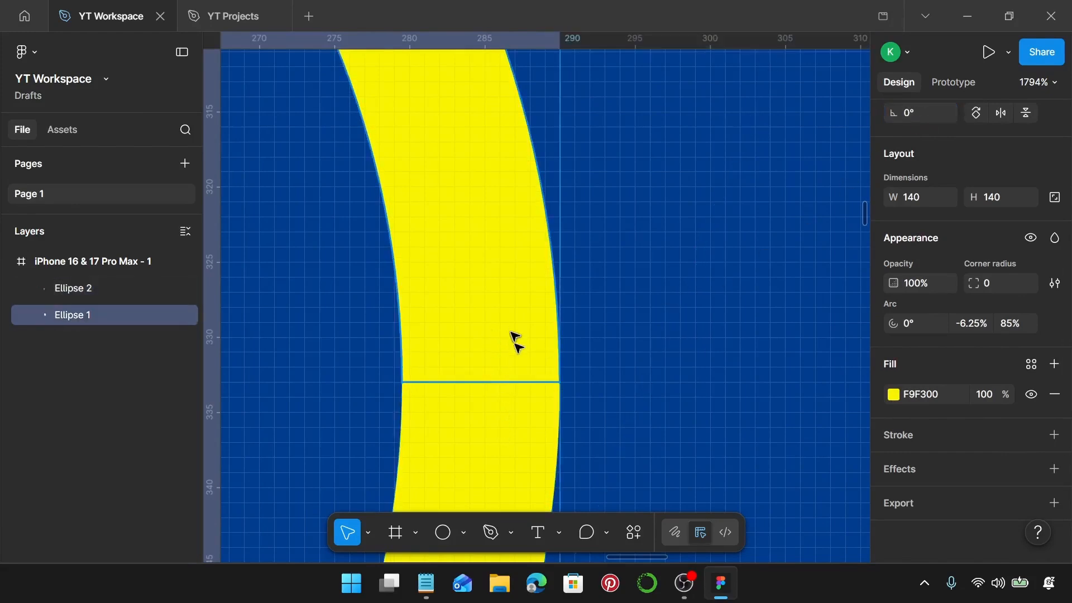
left_click(520, 439)
scroll(521, 440, "down", 8)
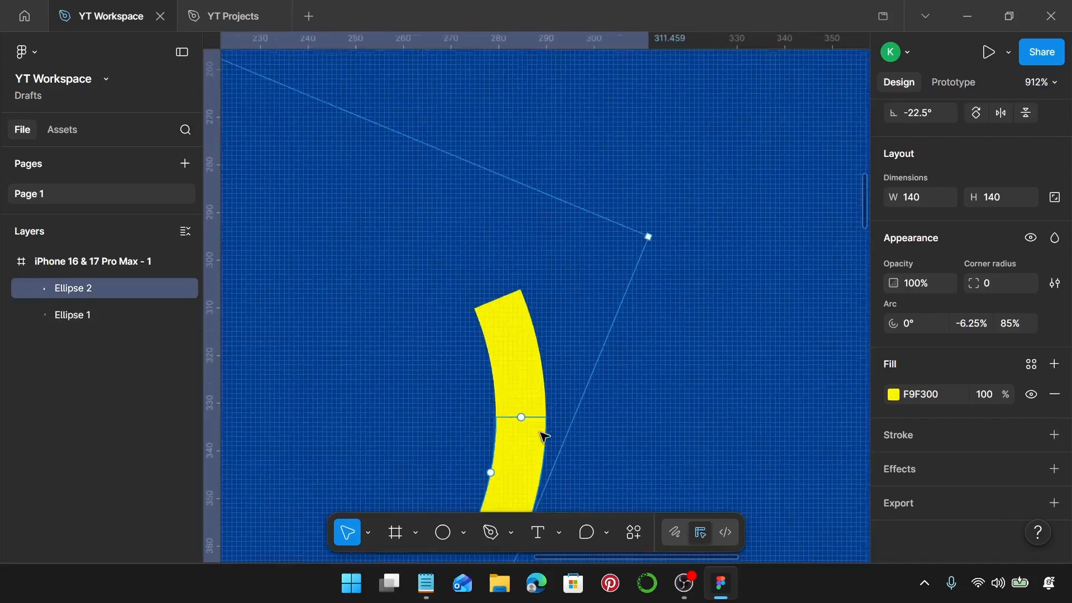
scroll(620, 335, "down", 2)
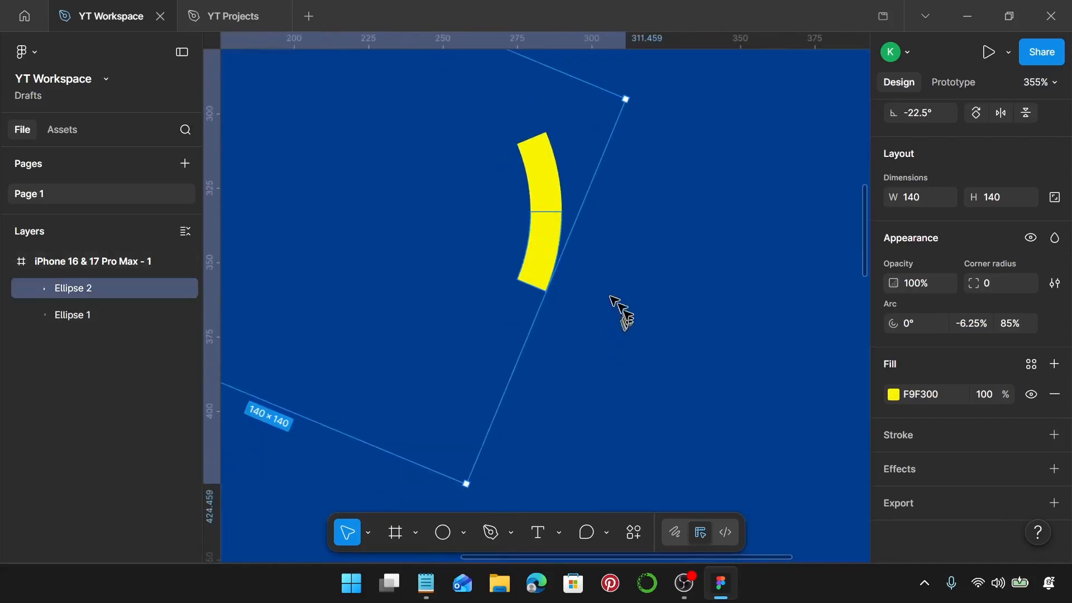
Duplicate the rotated arc segment in place and set the new copy's rotation to -45°.
scroll(571, 248, "left", 4)
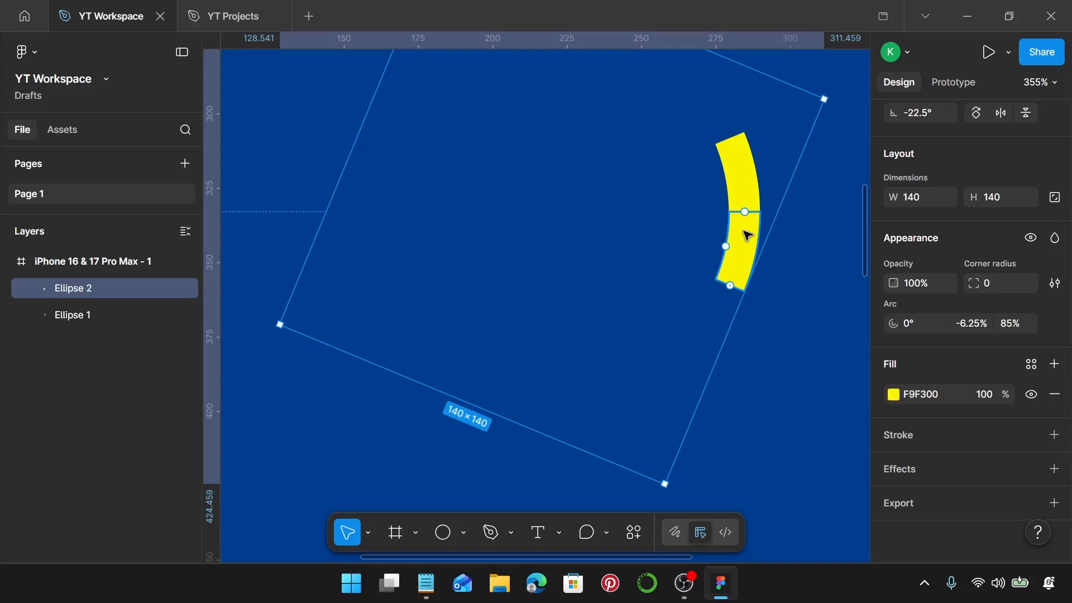
key("ctrl+d")
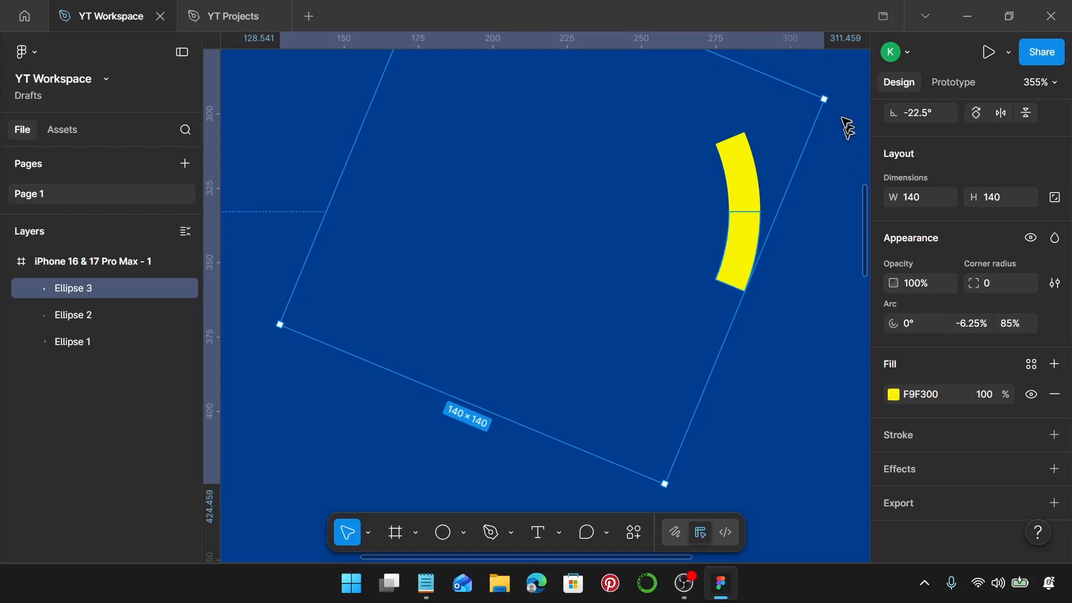
left_click(922, 114)
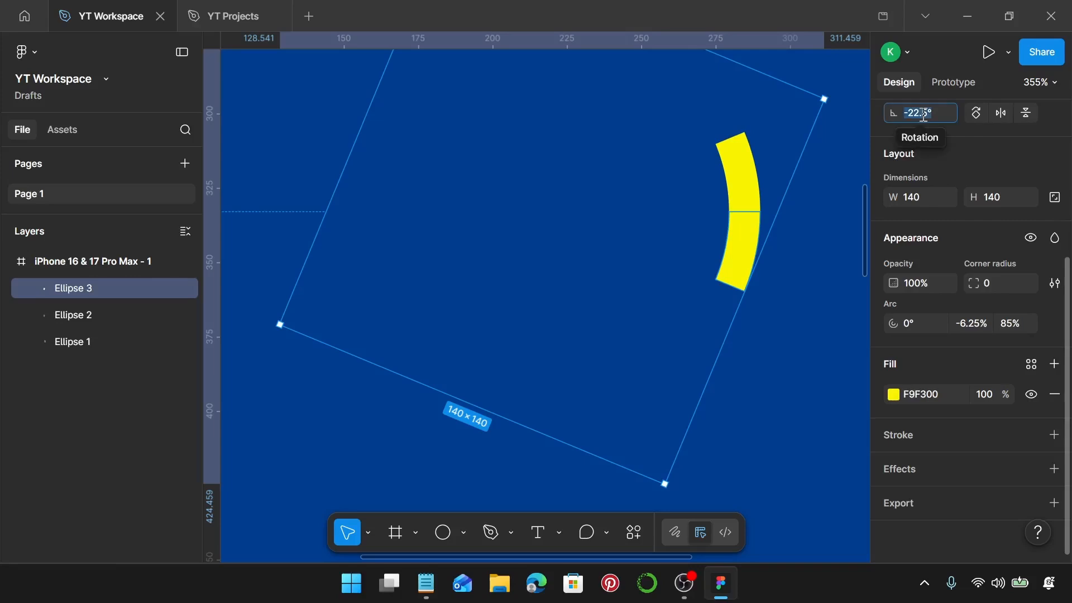
type("-45")
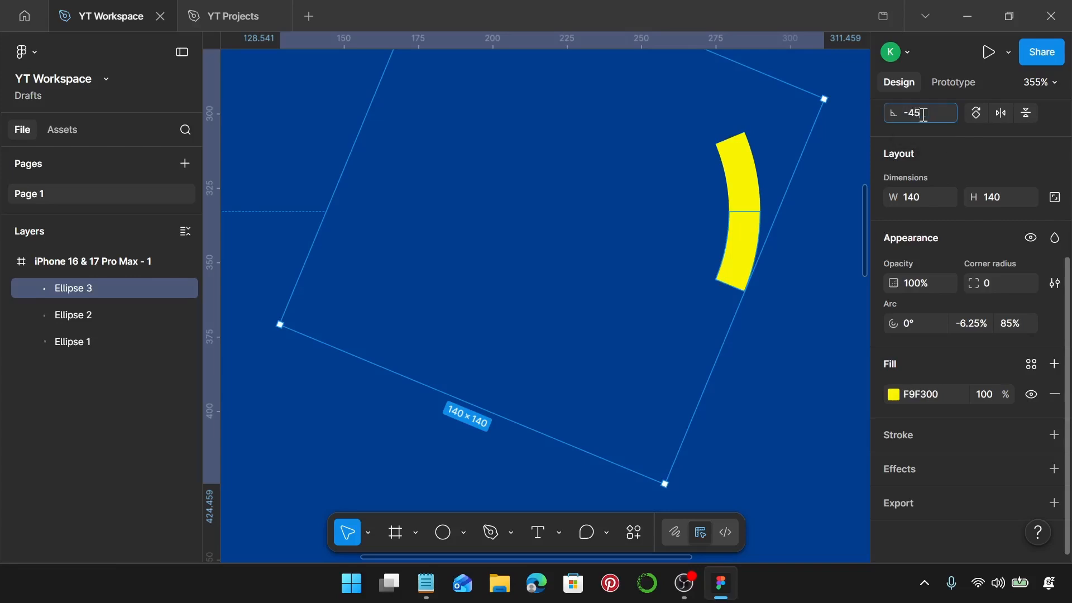
key("Return")
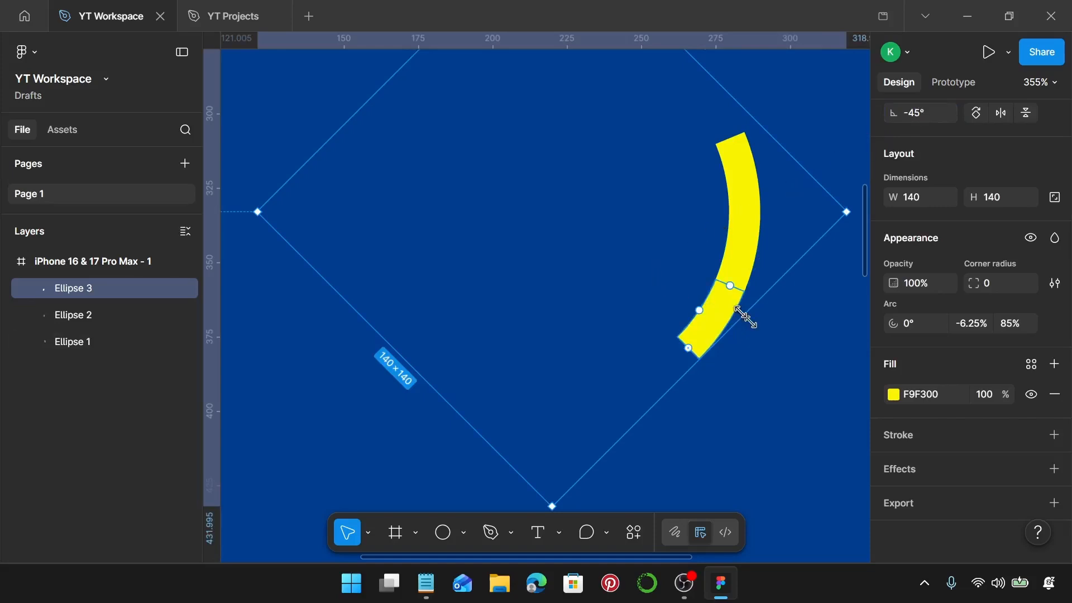
Repeat the rotated duplication in -22.5° increments until 16 arc segments close the full ring.
key("ctrl+d")
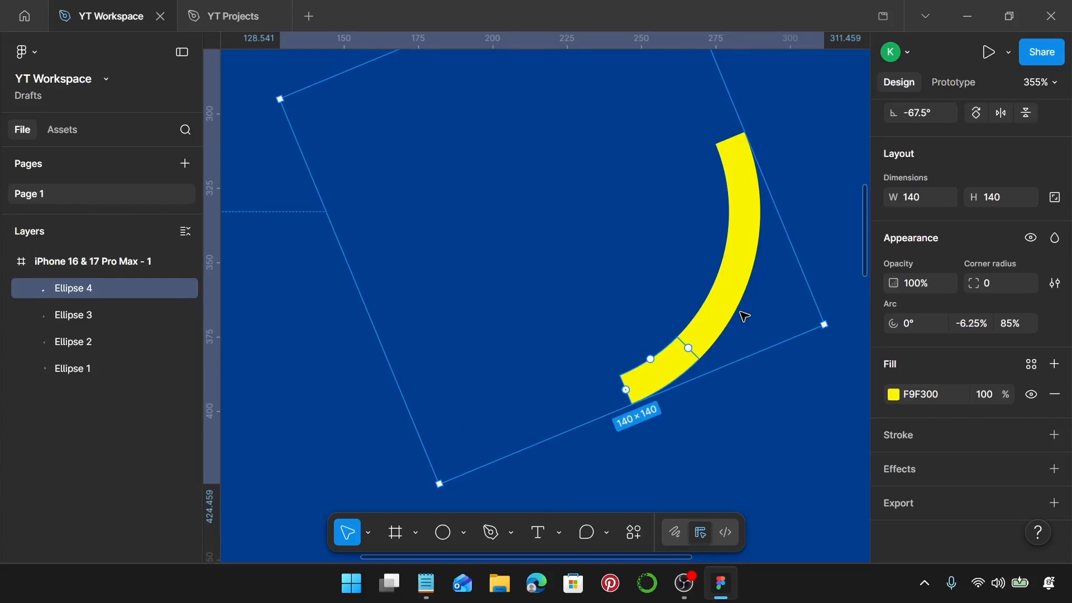
key("ctrl+d")
key("ctrl+d")
key("ctrl+d")
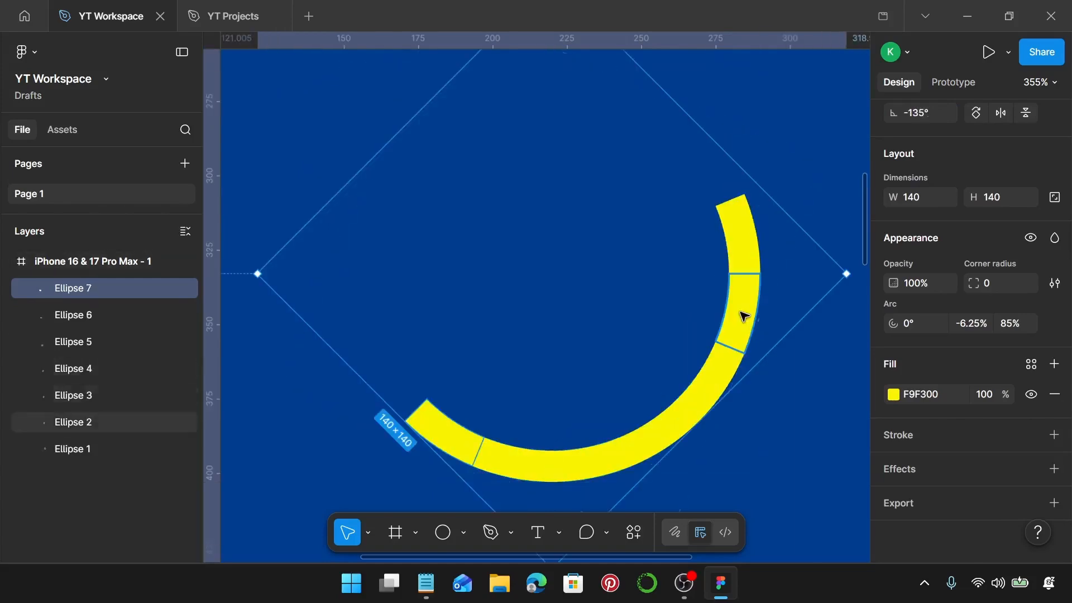
key("ctrl+d")
key("ctrl+d")
key("ctrl+d")
key("ctrl+d")
key("ctrl+d")
key("ctrl+d")
key("ctrl+d")
key("ctrl+d")
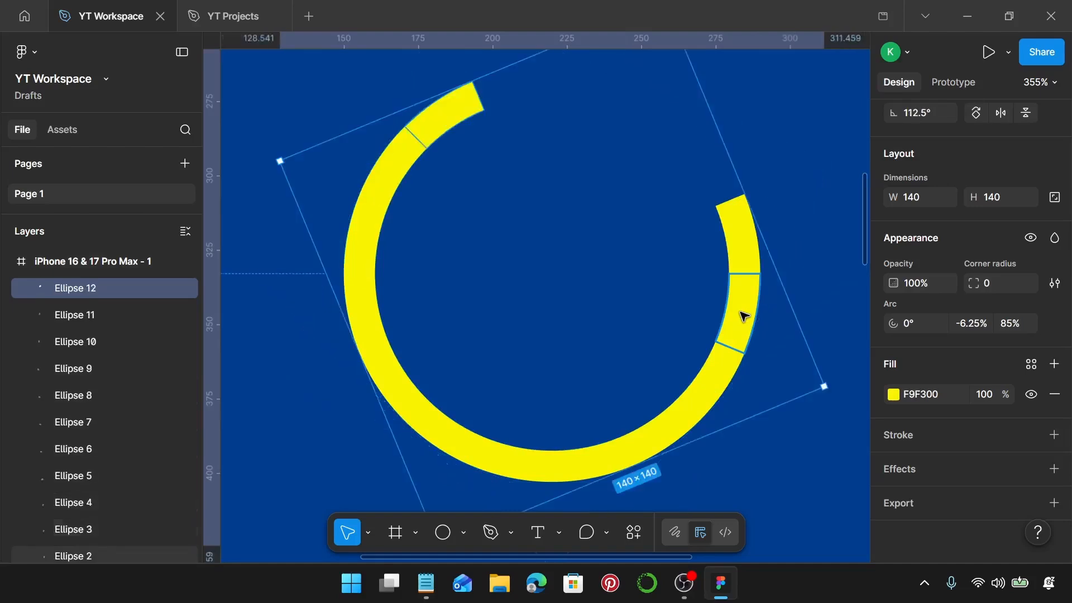
key("ctrl+d")
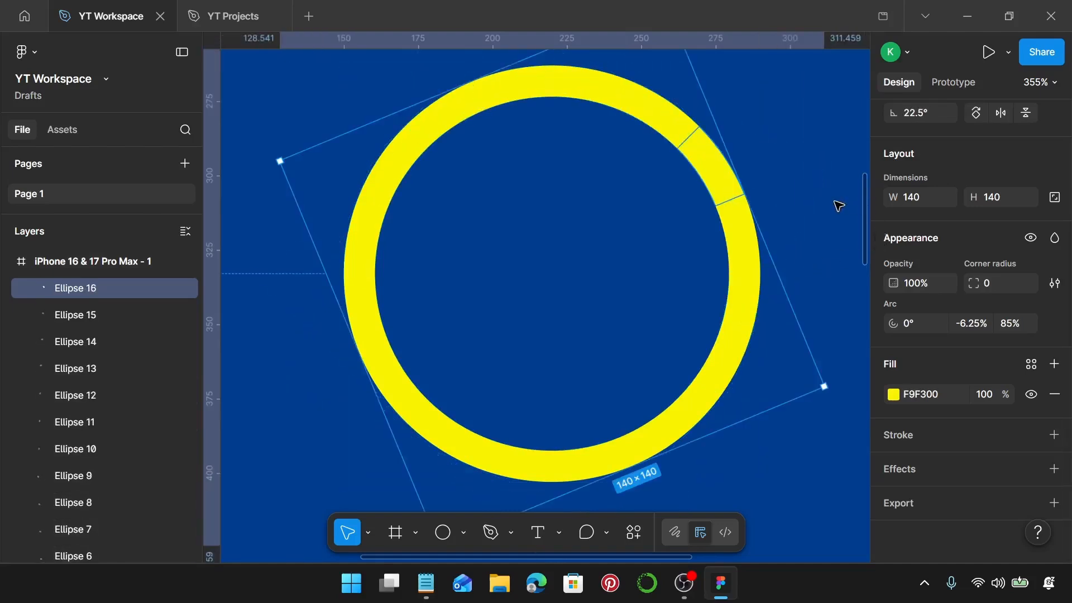
Inspect the first three arc segments of the ring one after another and compare their rotations.
left_click(740, 240)
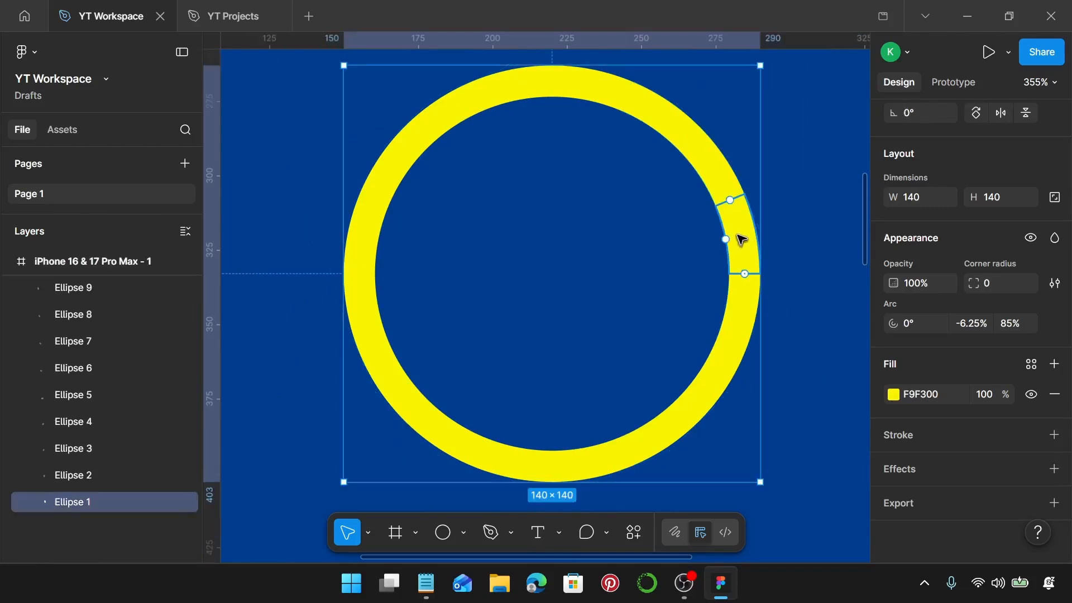
left_click(738, 297)
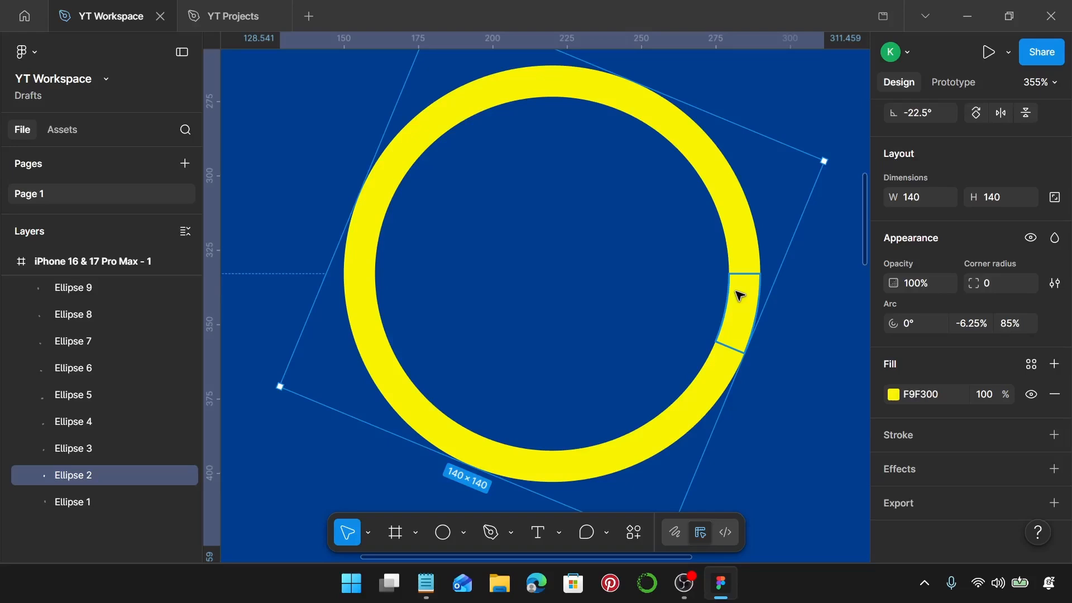
mouse_move(746, 319)
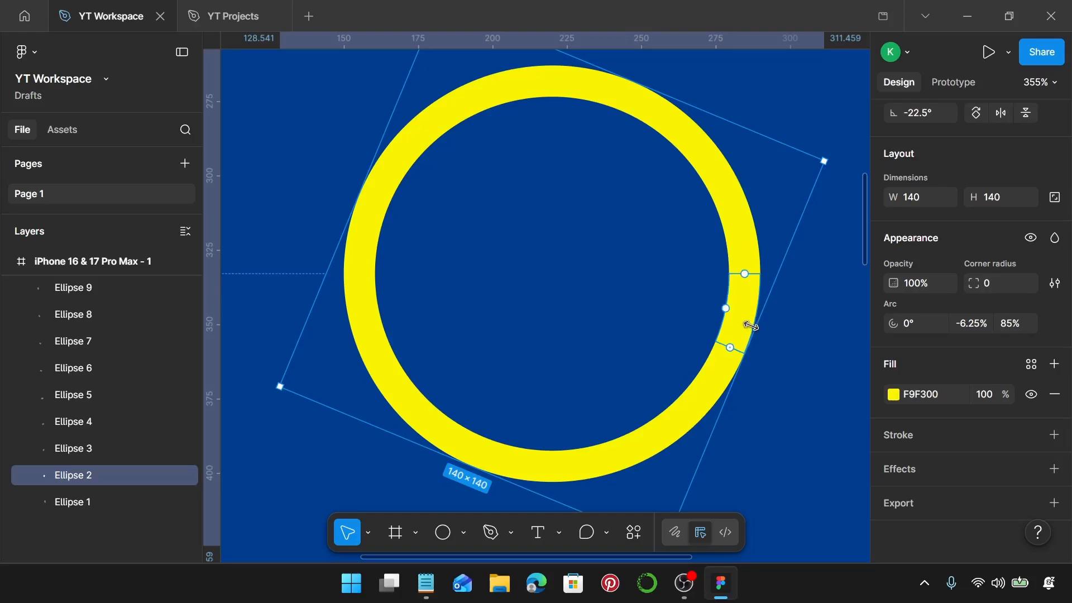
left_click(732, 373)
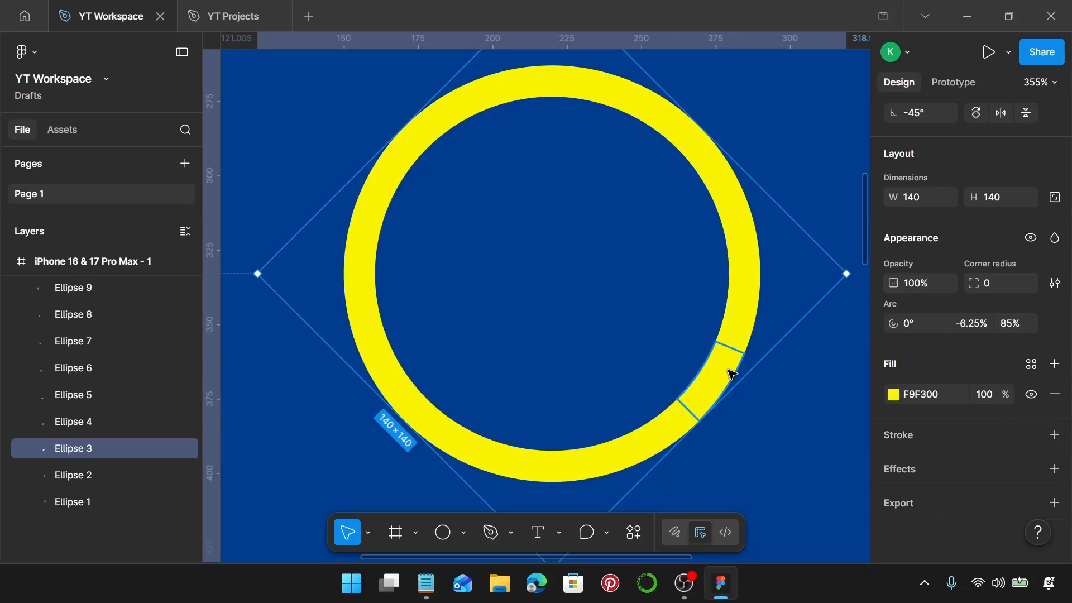
scroll(709, 285, "down", 5)
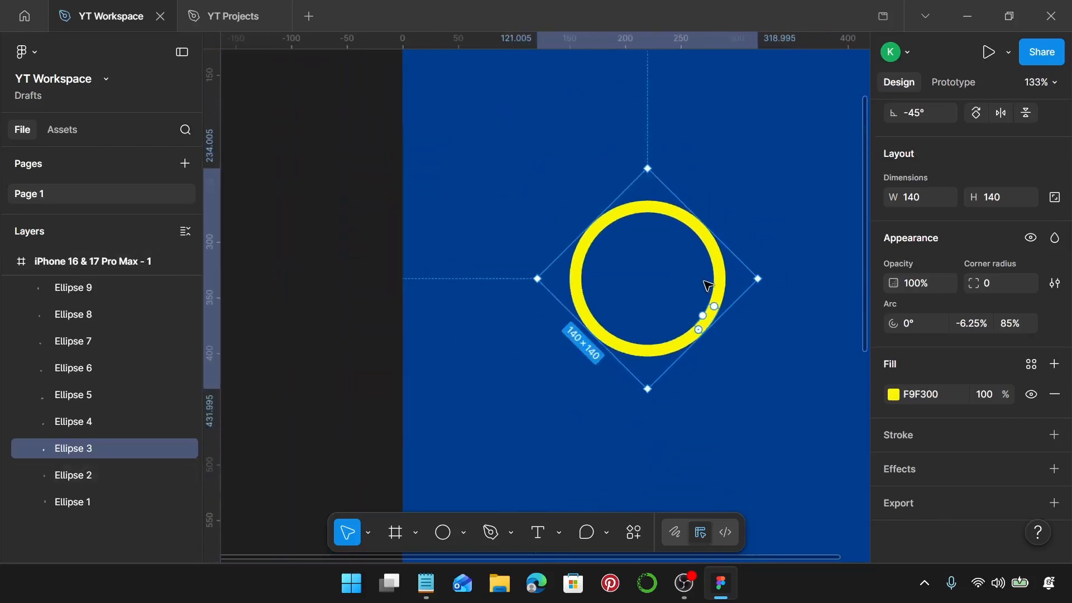
left_click(753, 405)
Add the text "Now Loading" on the blue frame below the yellow ring.
scroll(751, 403, "down", 5)
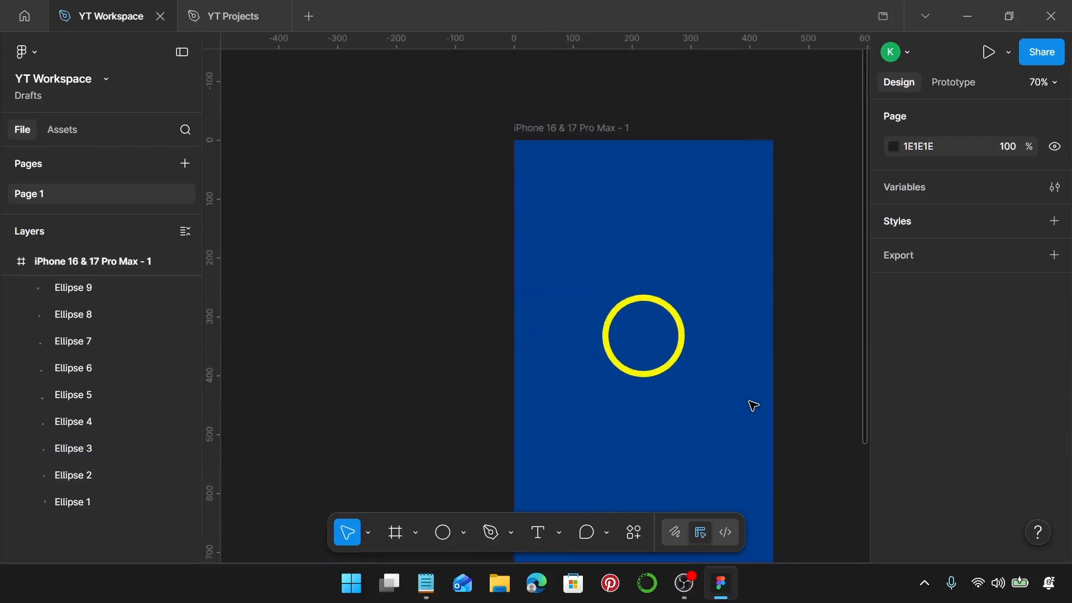
scroll(737, 393, "down", 3)
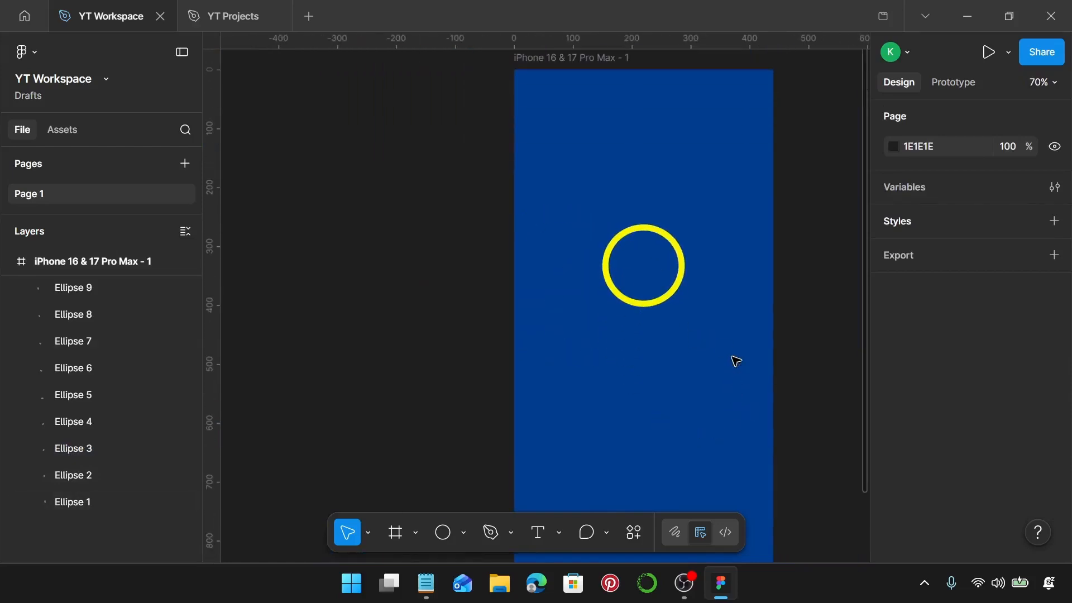
key("t")
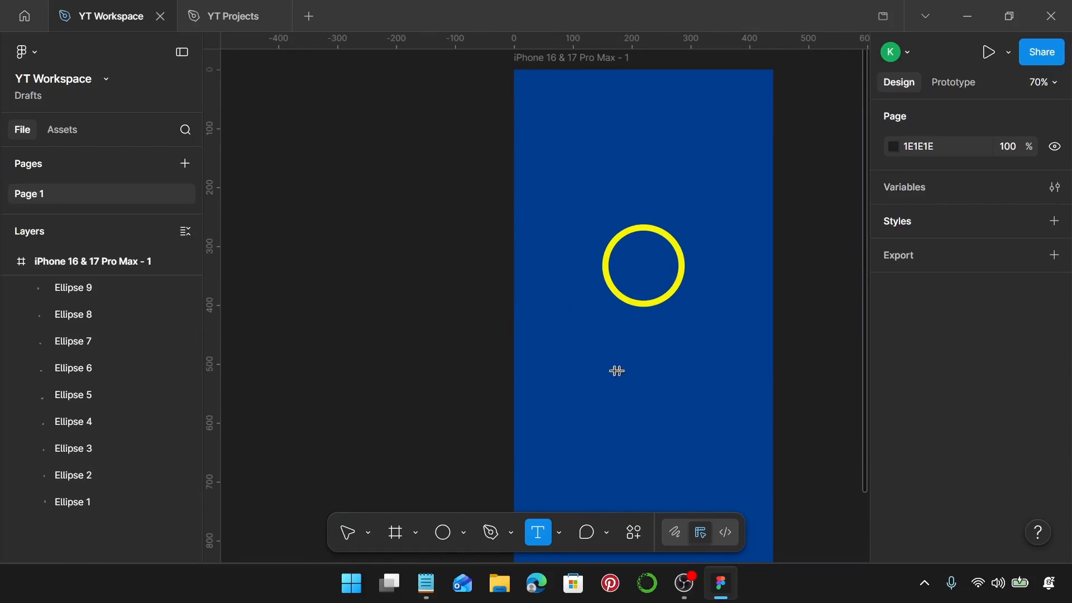
left_click(582, 364)
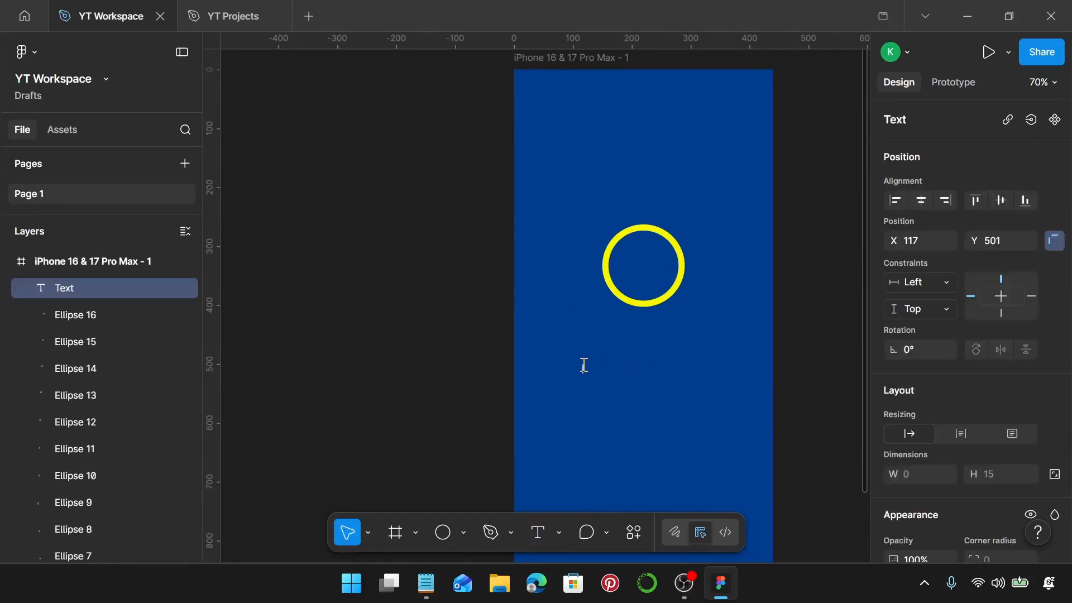
type("Now Loading")
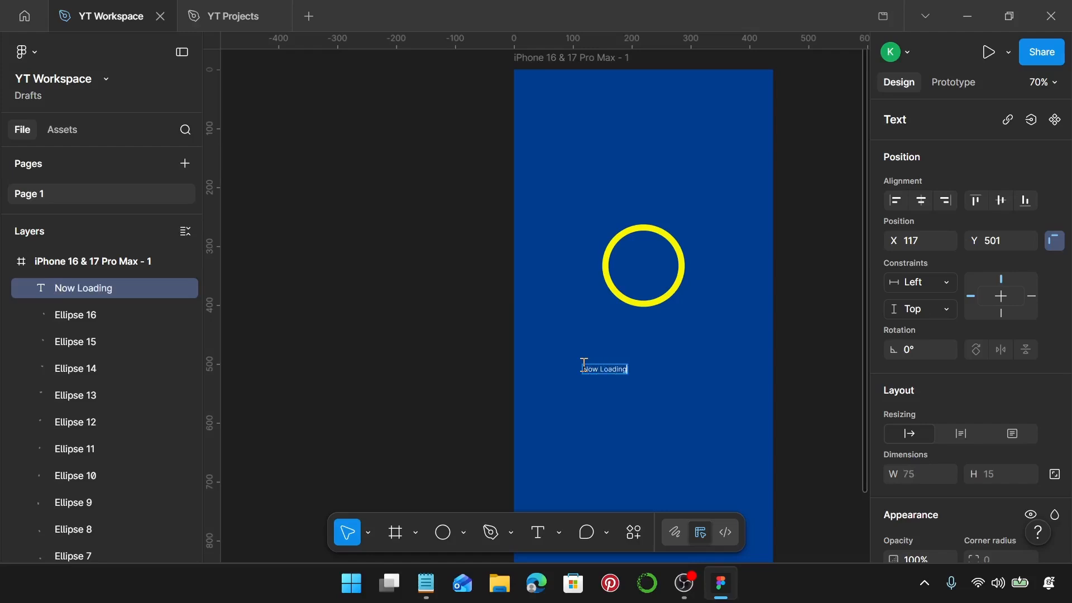
scroll(584, 364, "up", 5)
key("Escape")
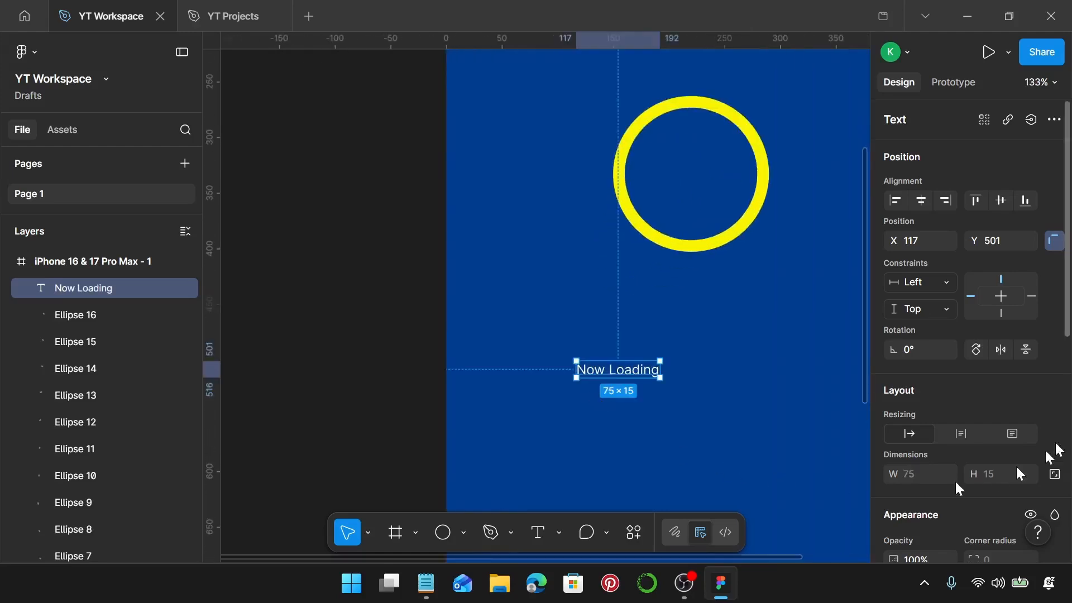
Change the font of the "Now Loading" text to IBM Plex Sans.
scroll(1003, 401, "down", 3)
scroll(1003, 401, "down", 3)
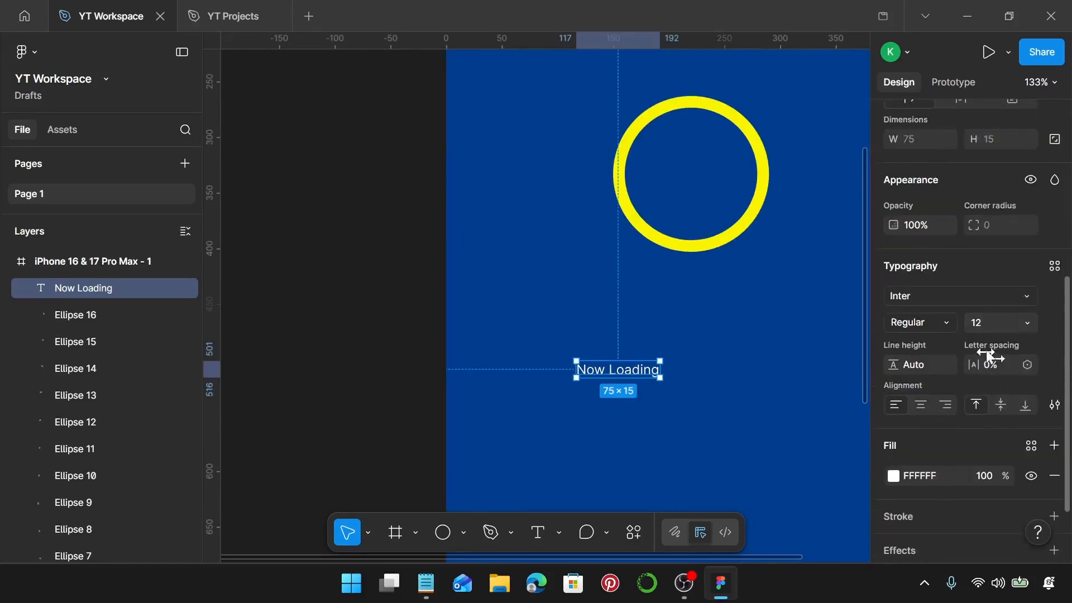
left_click(982, 294)
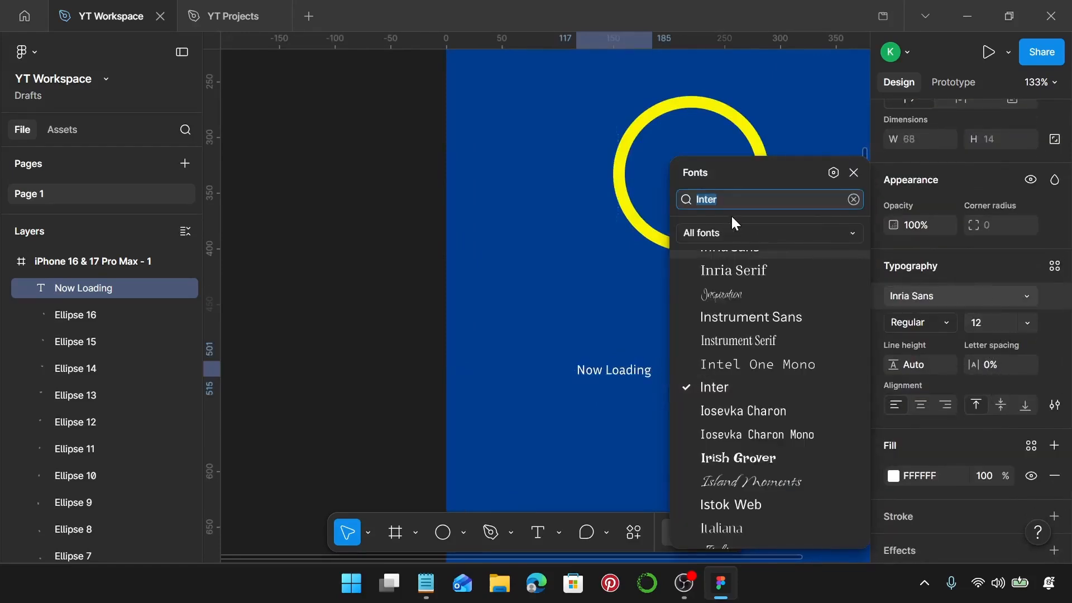
type("ibm")
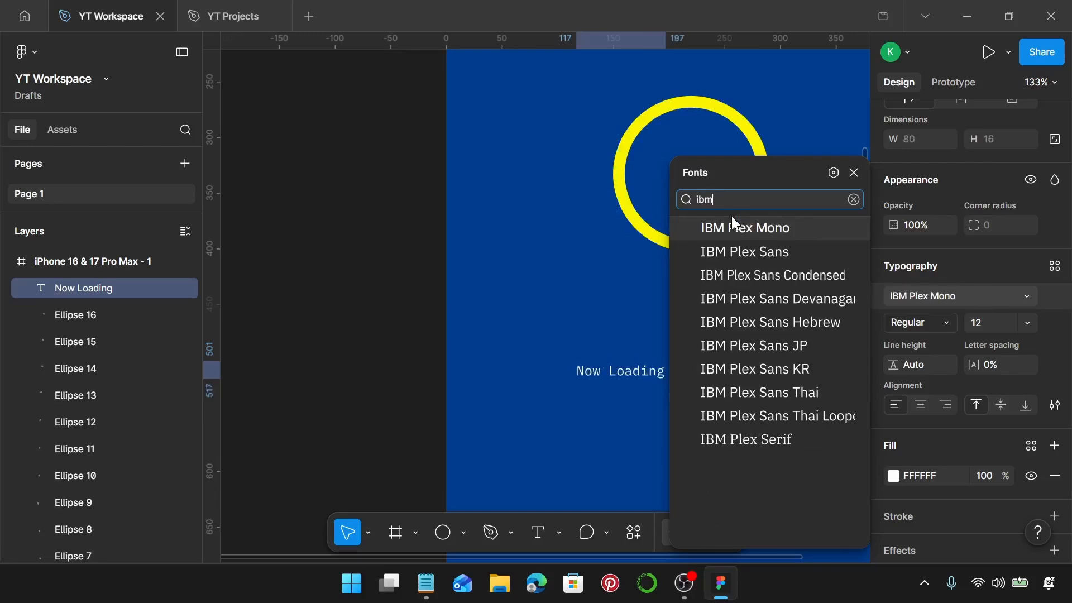
left_click(731, 219)
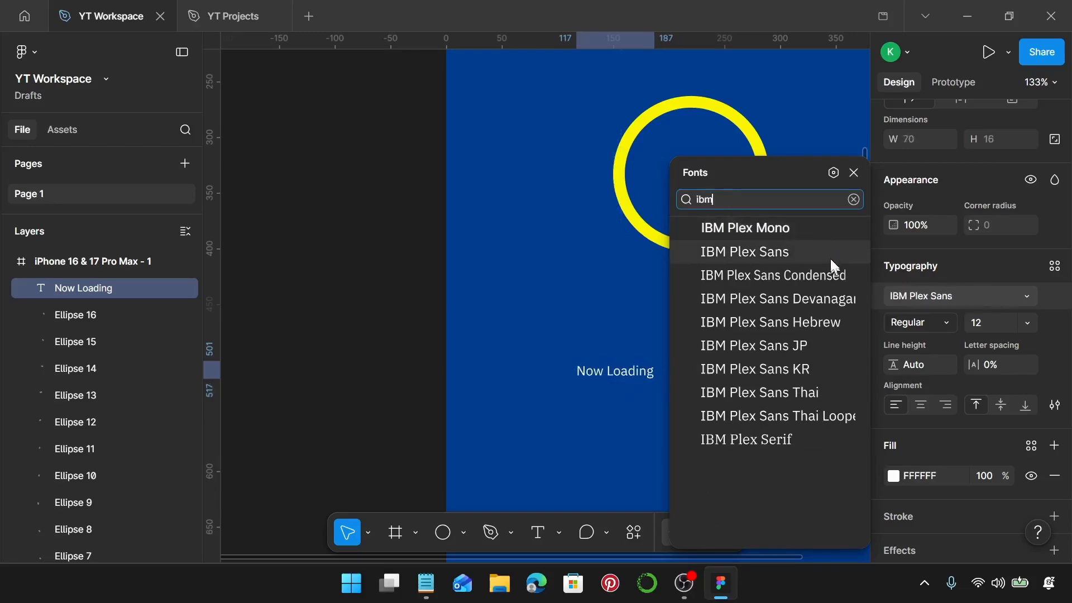
left_click(826, 254)
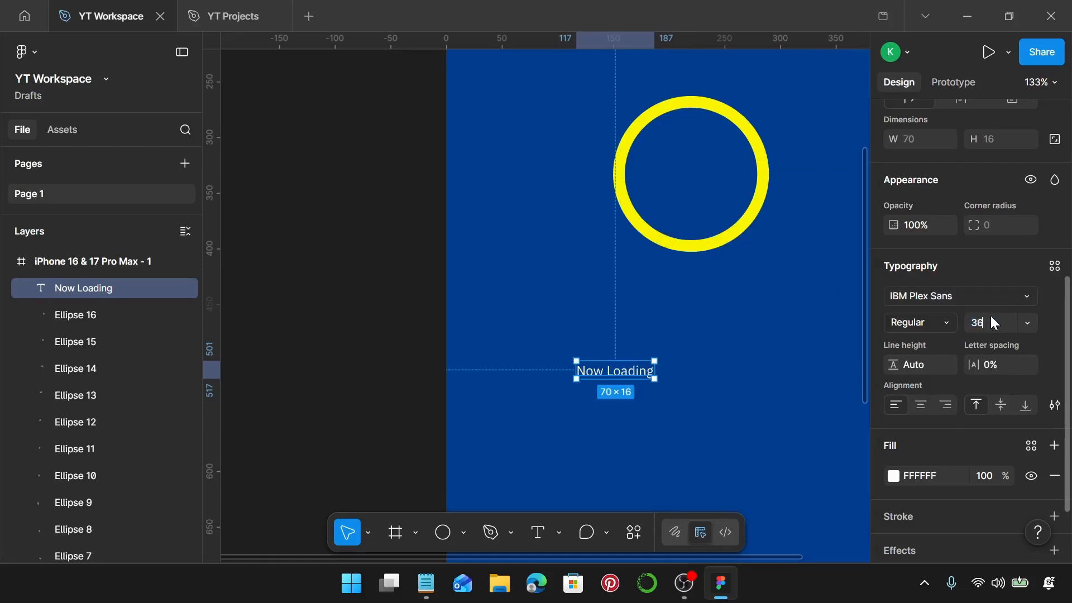
Set the "Now Loading" text to font size 36 with a line height of 44.
key("Return")
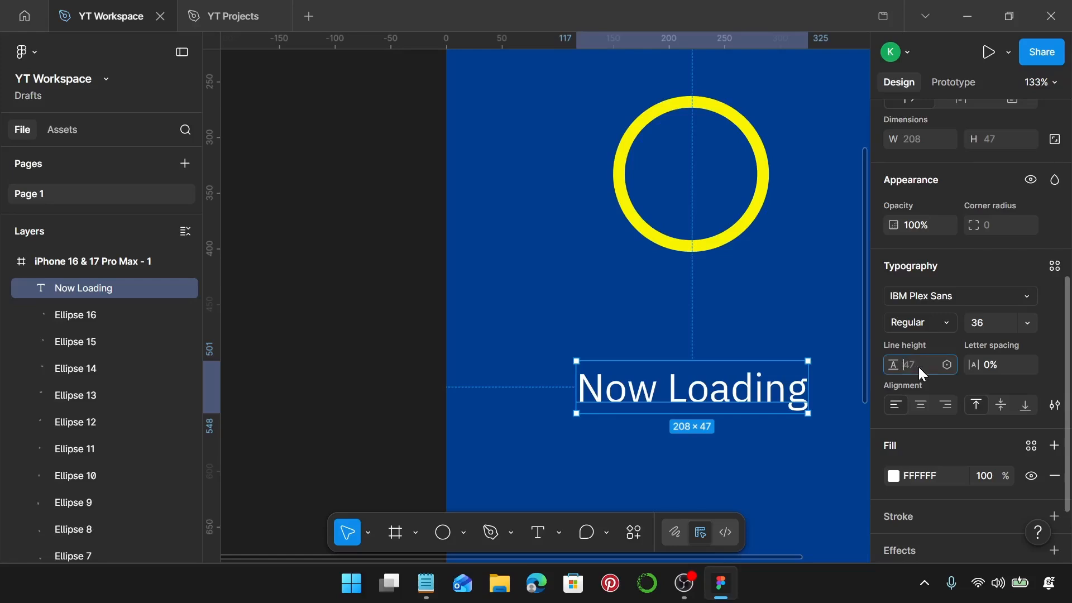
type("44")
key("Return")
Move the "Now Loading" text closer to the ring and centre it horizontally in the frame, at about X 116, Y 456.
scroll(706, 382, "down", 3)
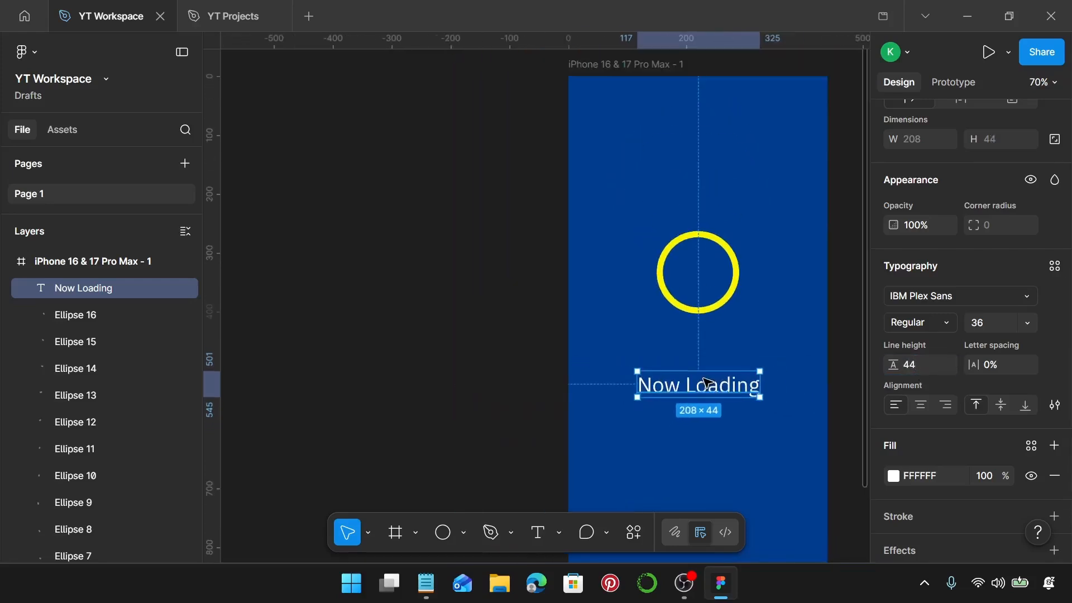
scroll(706, 382, "right", 2)
left_click_drag(696, 383, 690, 355)
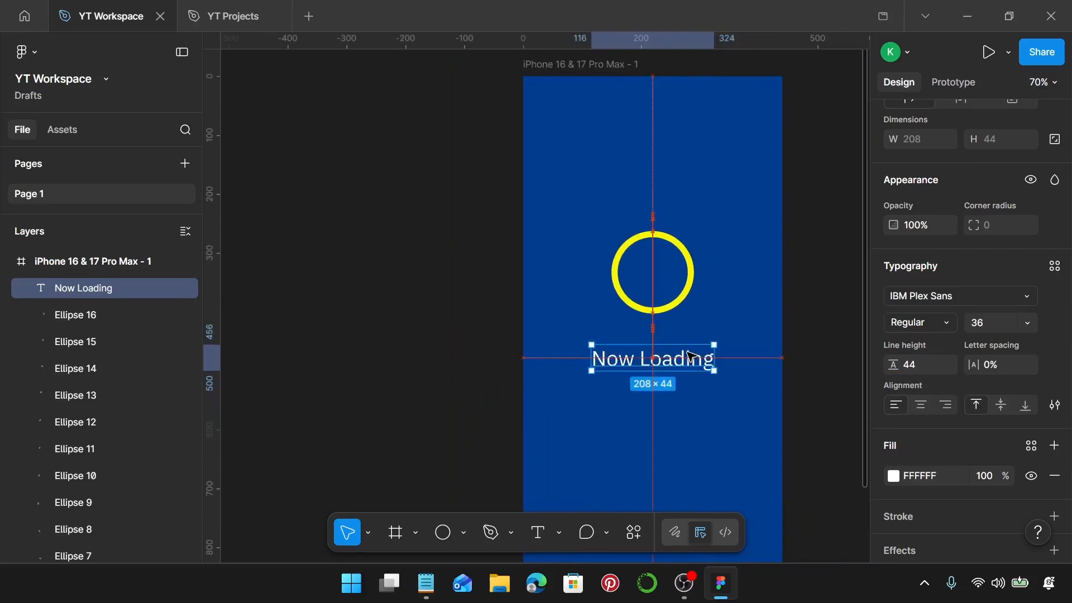
Select the 16 yellow ring segments and move them down above the "Now Loading" text, to about Y 258.
scroll(690, 355, "up", 3)
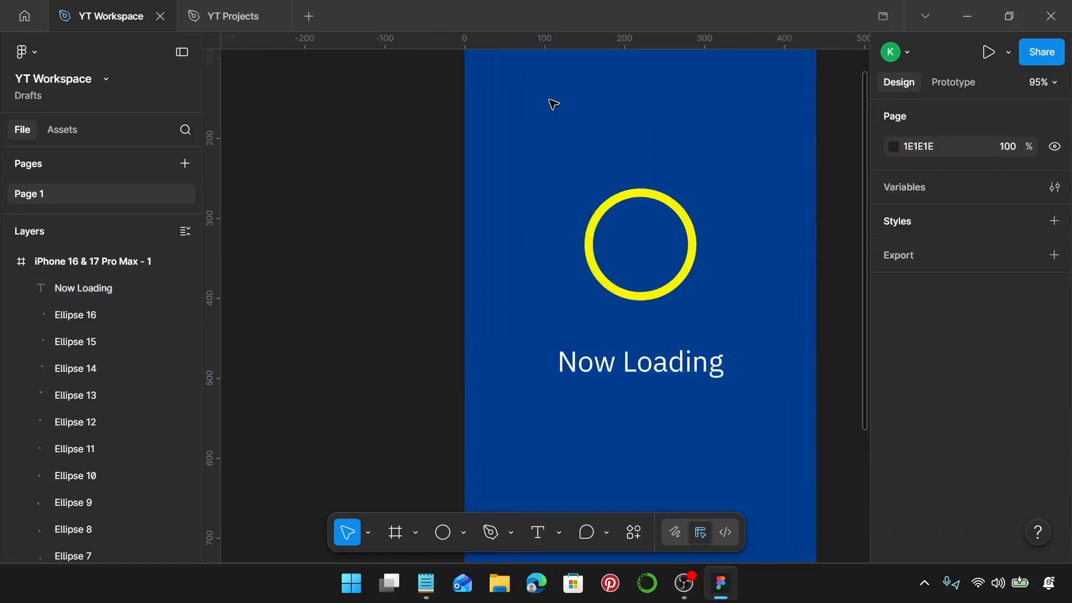
left_click_drag(550, 101, 736, 336)
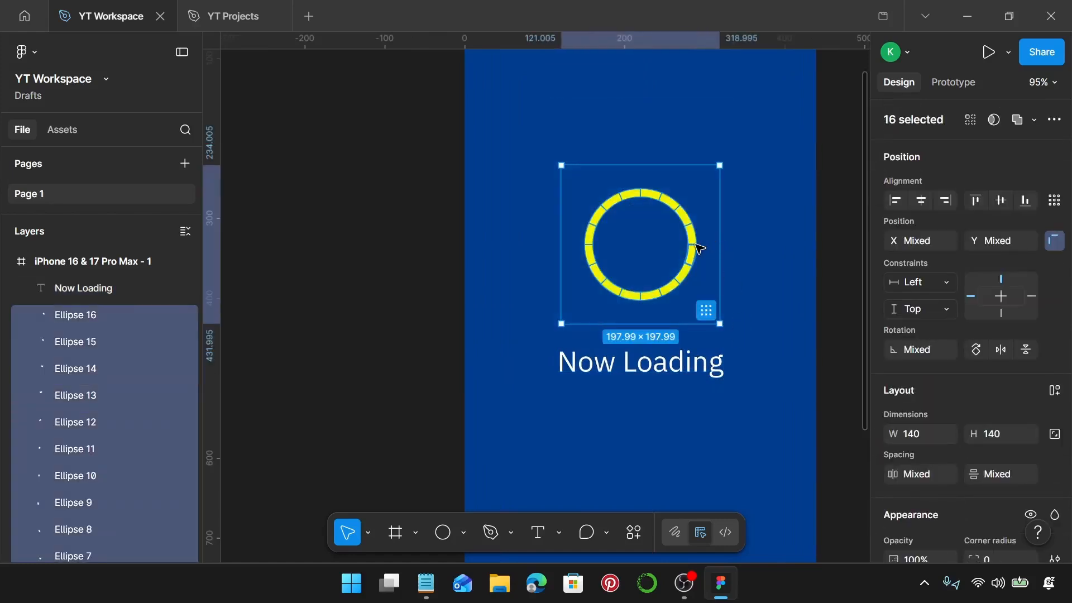
left_click_drag(693, 244, 700, 261)
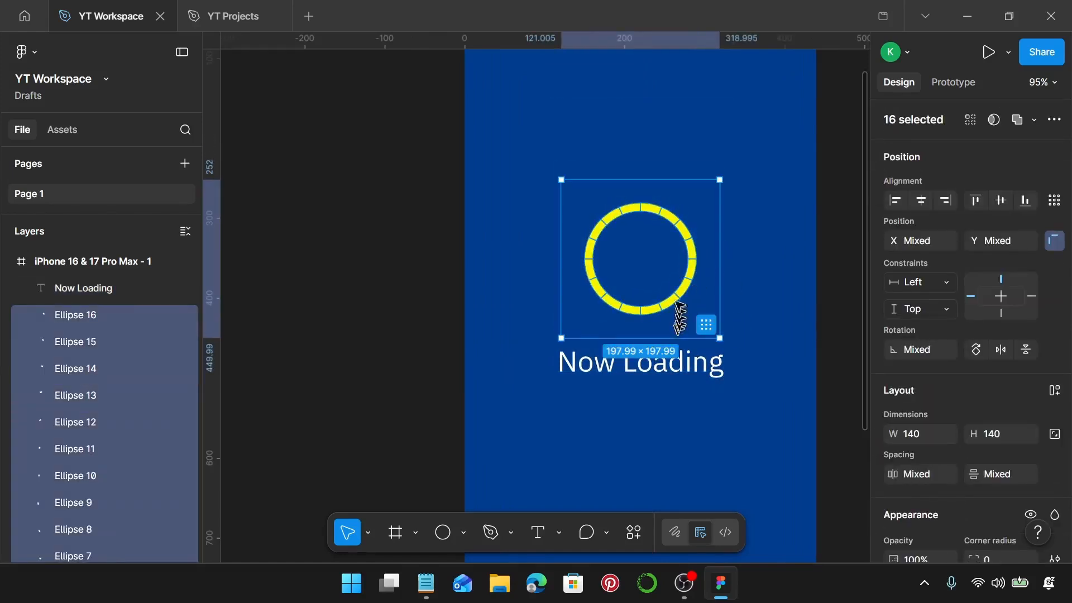
mouse_move(676, 297)
left_mouse_down()
mouse_move(658, 299)
mouse_move(677, 304)
left_mouse_up()
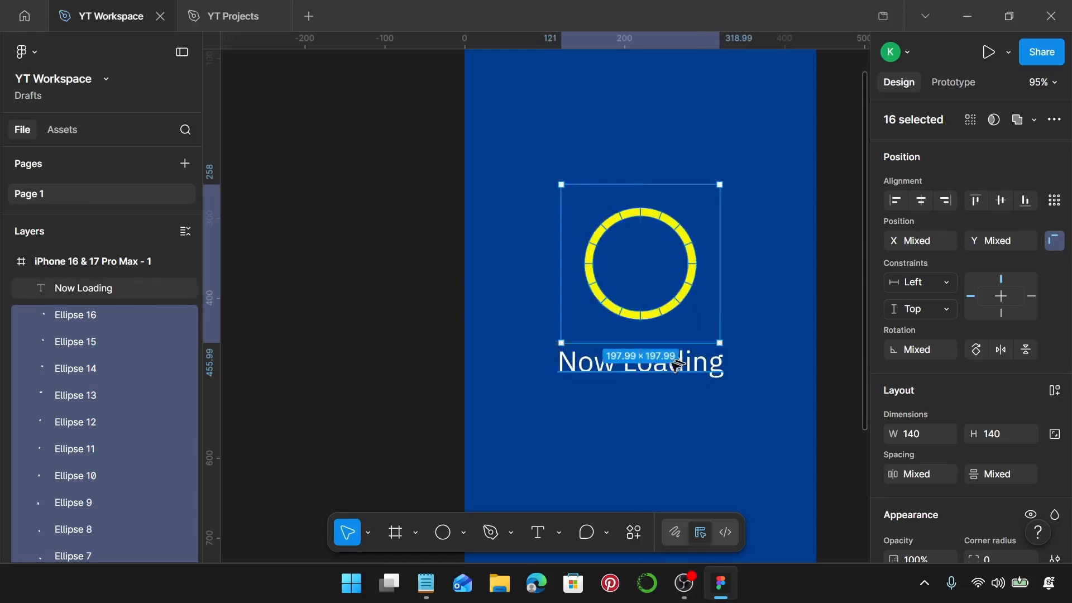
Examine the spacing and centring of the yellow ring relative to the "Now Loading" text.
scroll(653, 360, "up", 10)
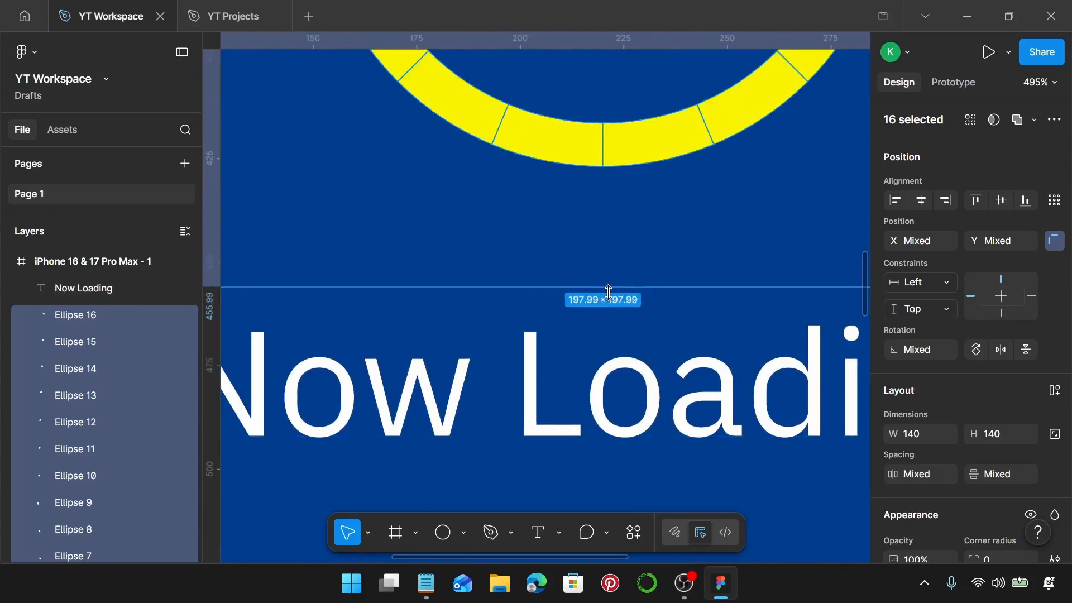
scroll(609, 292, "down", 5)
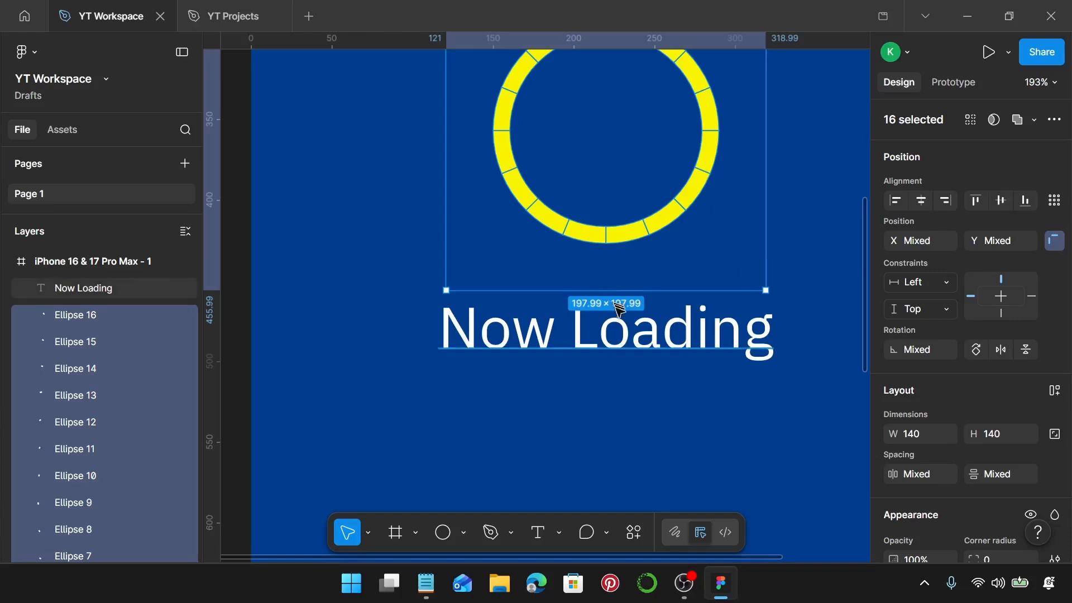
left_click(622, 316)
scroll(637, 210, "down", 2)
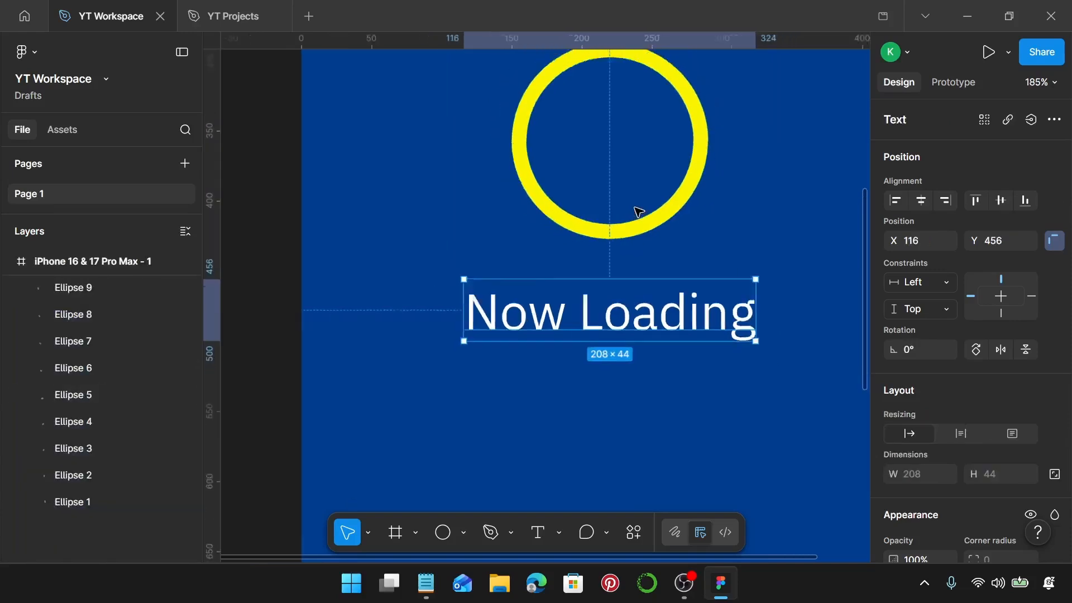
scroll(607, 236, "down", 3)
left_click_drag(508, 143, 662, 290)
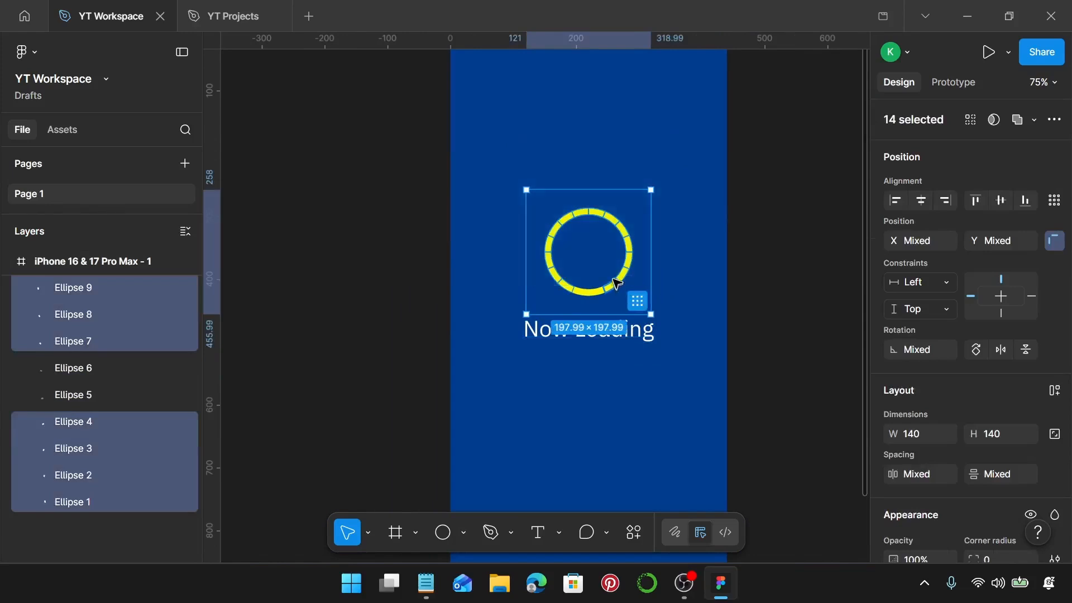
left_click(539, 169)
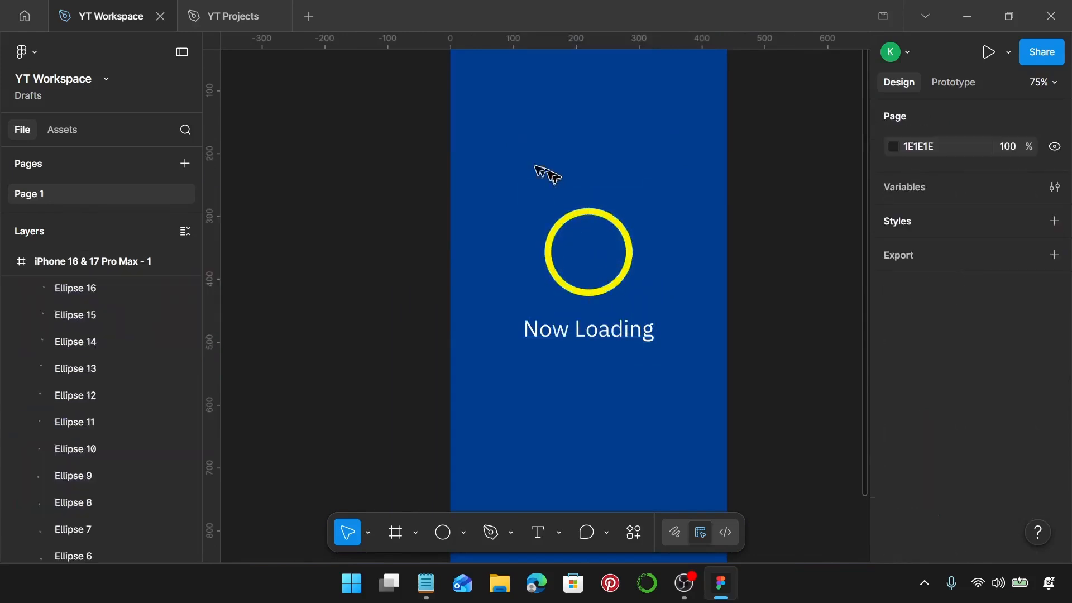
left_click_drag(504, 152, 591, 280)
scroll(627, 310, "up", 2)
scroll(627, 310, "up", 3)
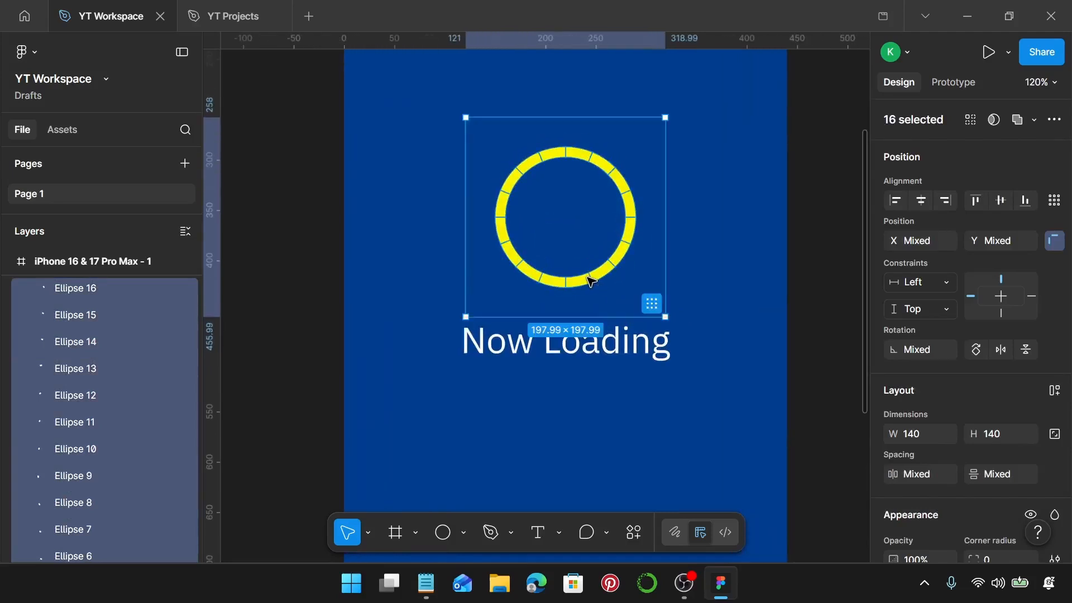
left_click(734, 169)
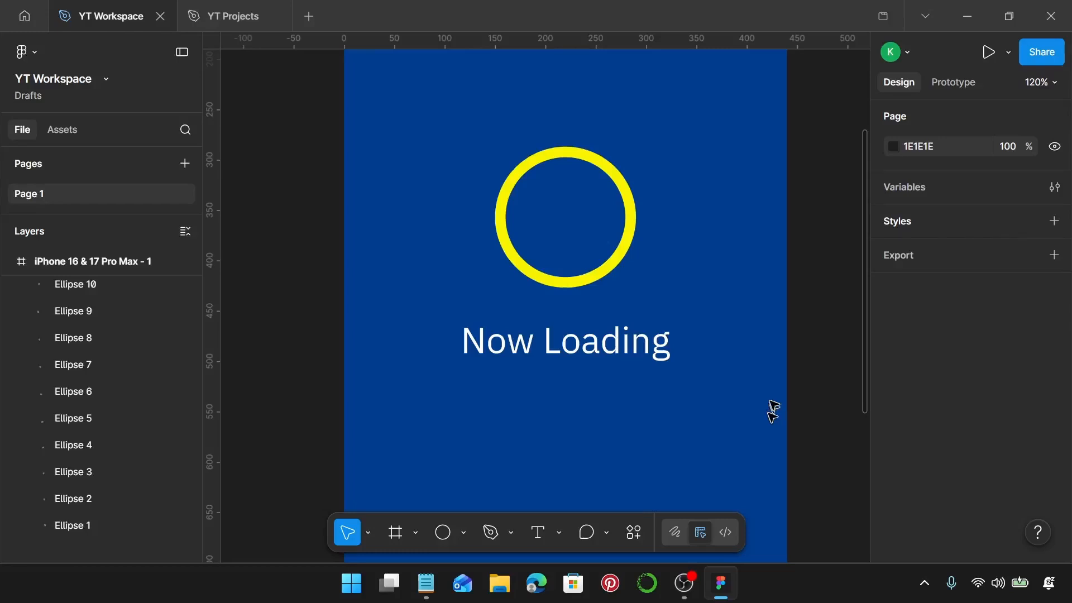
Change the fill of the ring segment just clockwise of the ring's highest point, Ellipse 14, to FE4E74.
left_click(568, 156)
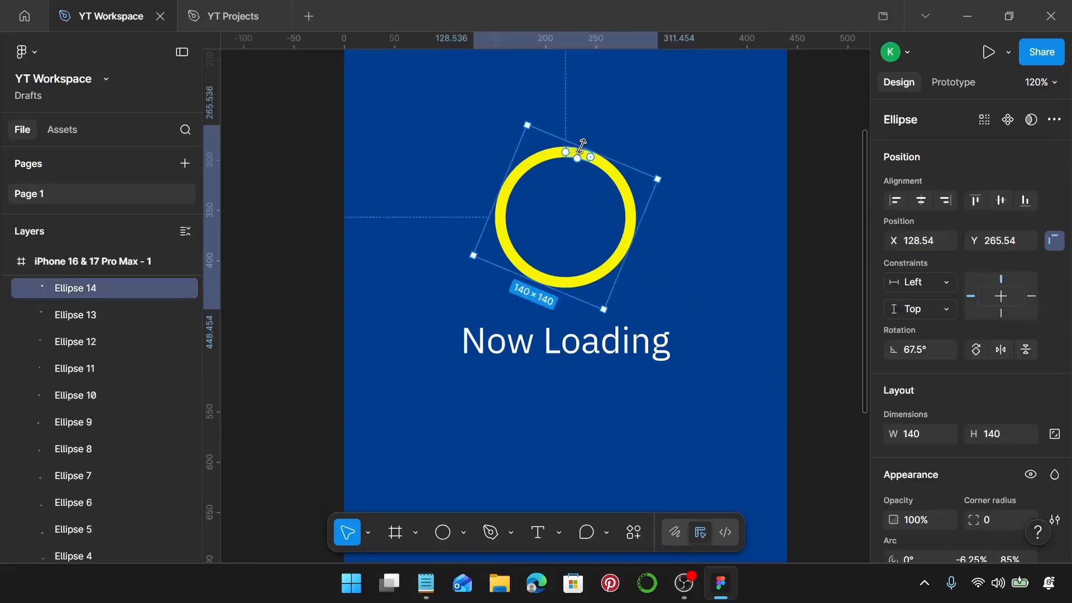
scroll(112, 363, "up", 2)
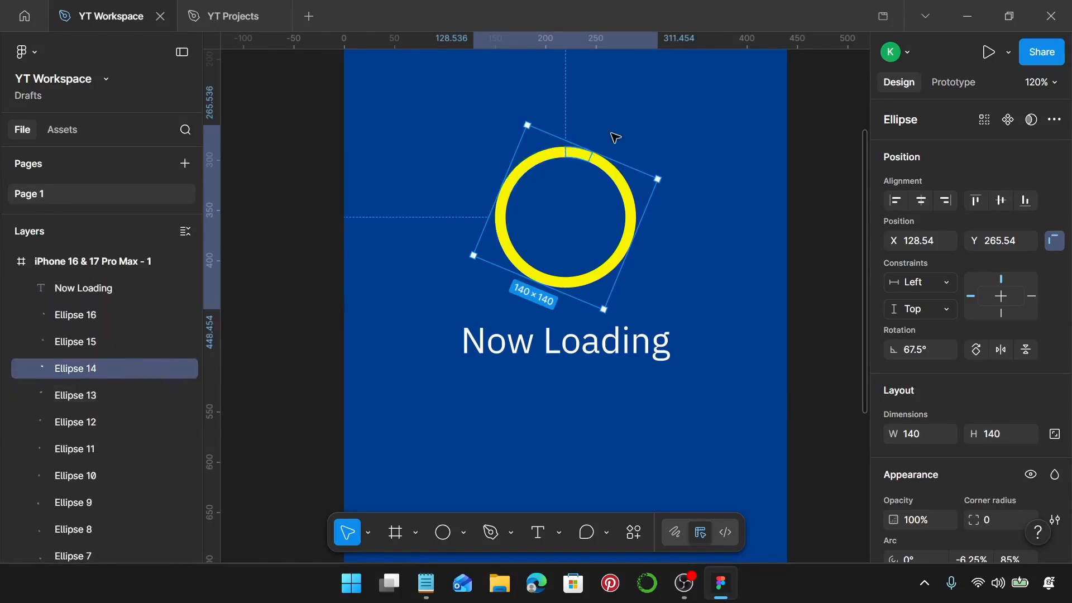
scroll(606, 118, "up", 5)
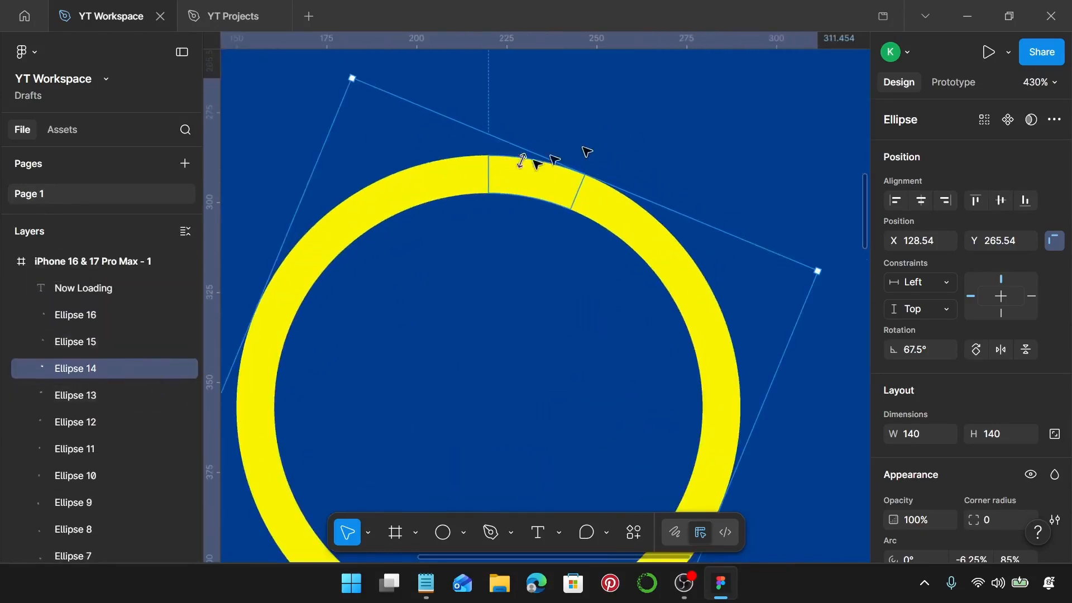
left_click(469, 179)
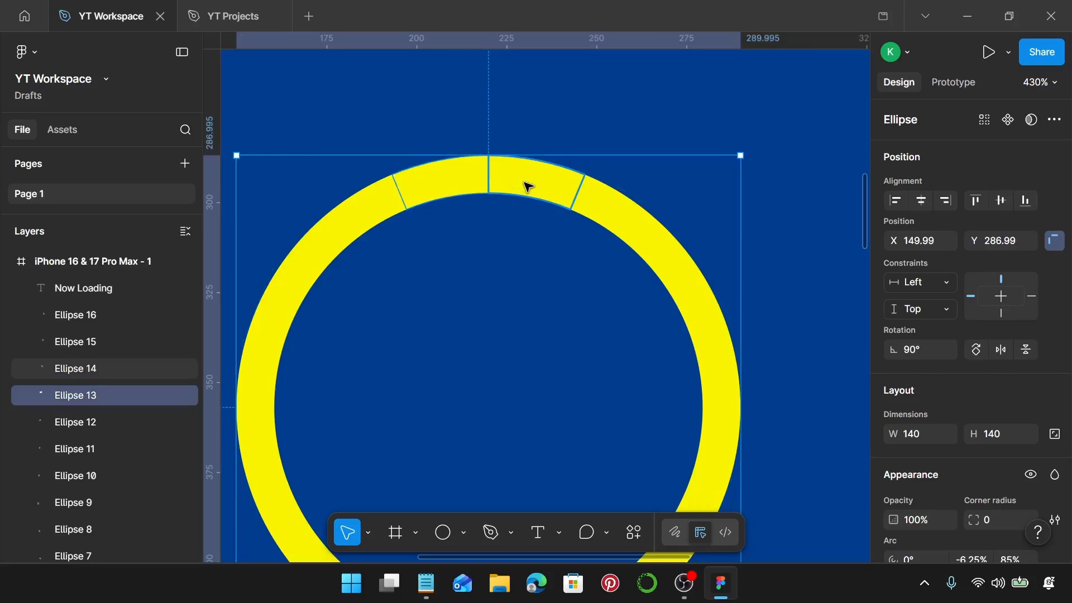
left_click(526, 185)
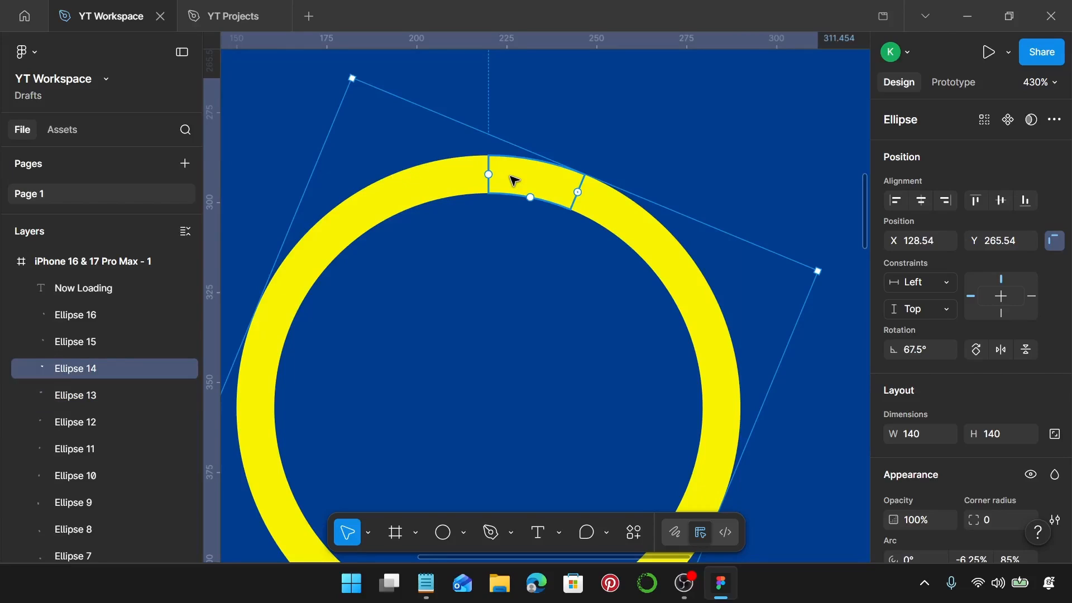
scroll(912, 406, "down", 5)
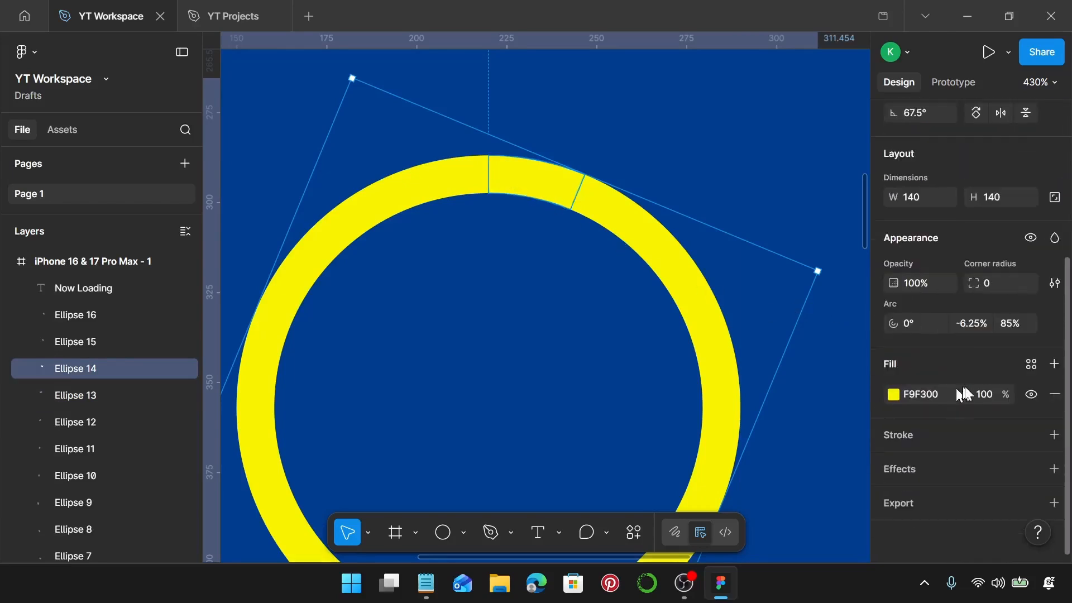
left_click(913, 395)
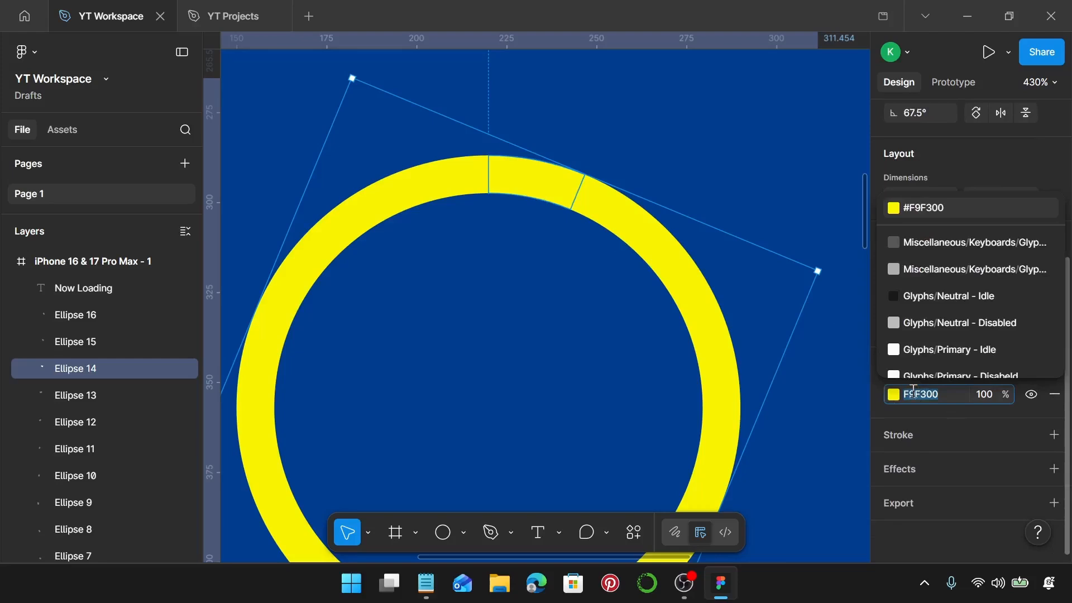
type("fe")
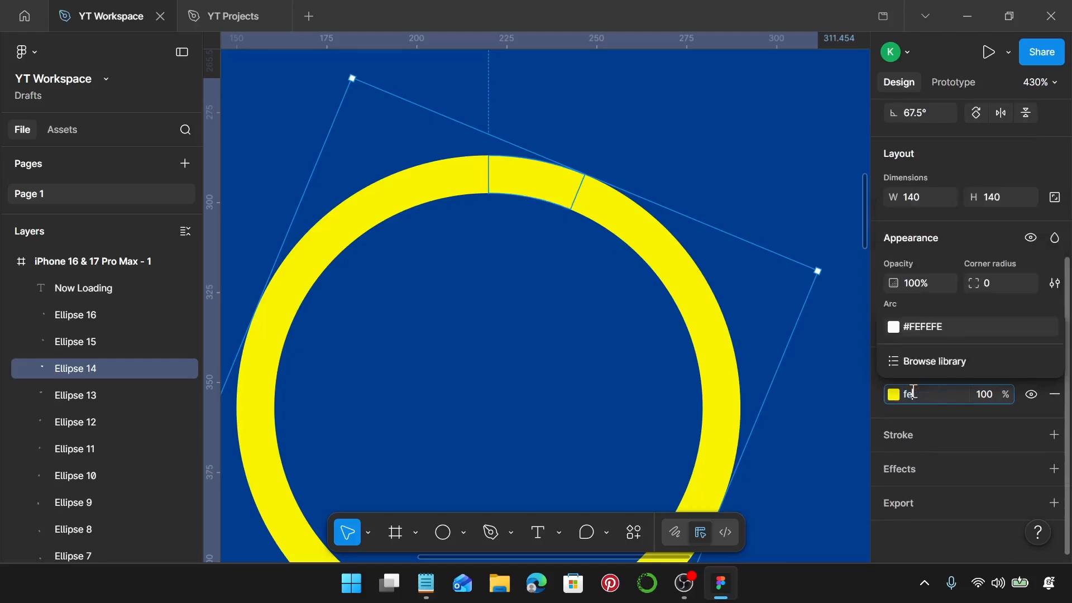
type("4e74")
key("Return")
Duplicate the iPhone 16 & 17 Pro Max - 1 frame beside the original, at X 475, Y 0.
scroll(715, 360, "down", 2)
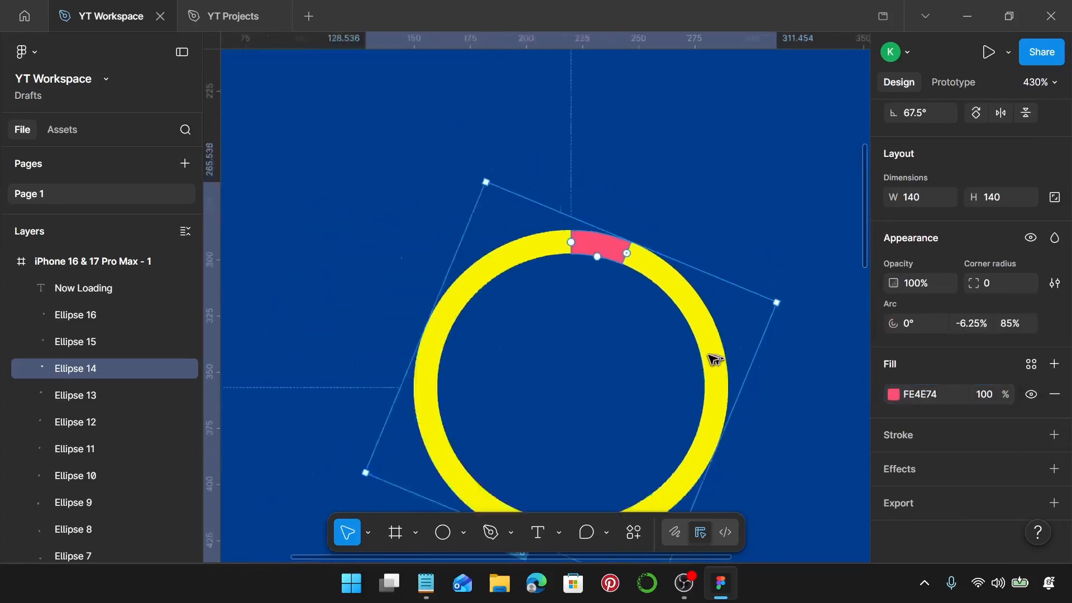
scroll(715, 360, "down", 5)
scroll(713, 354, "up", 1)
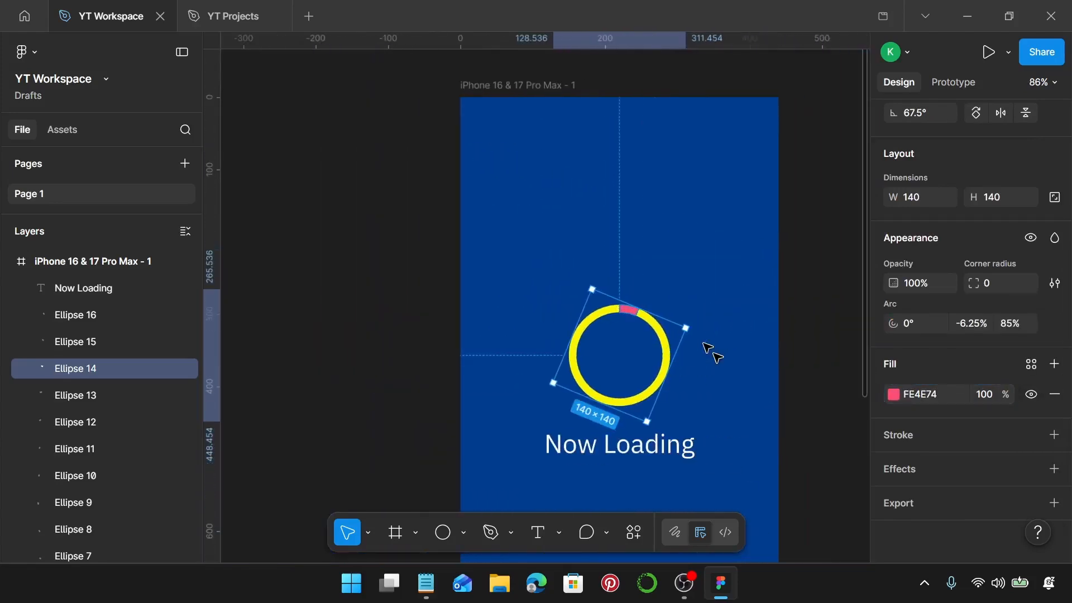
left_click(739, 340)
scroll(737, 340, "down", 3)
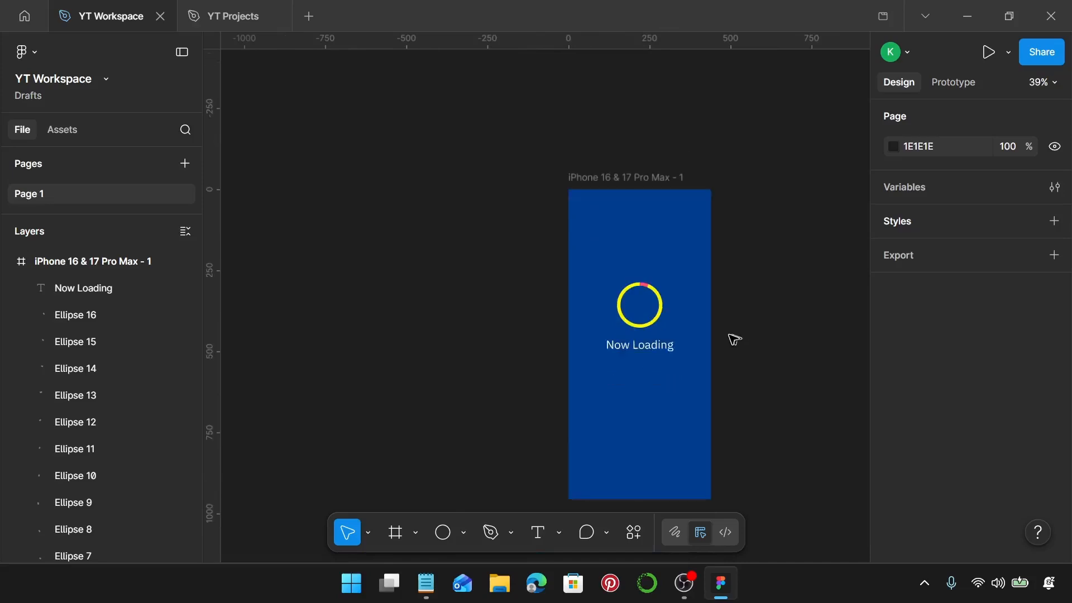
scroll(711, 318, "right", 3)
left_click(561, 158)
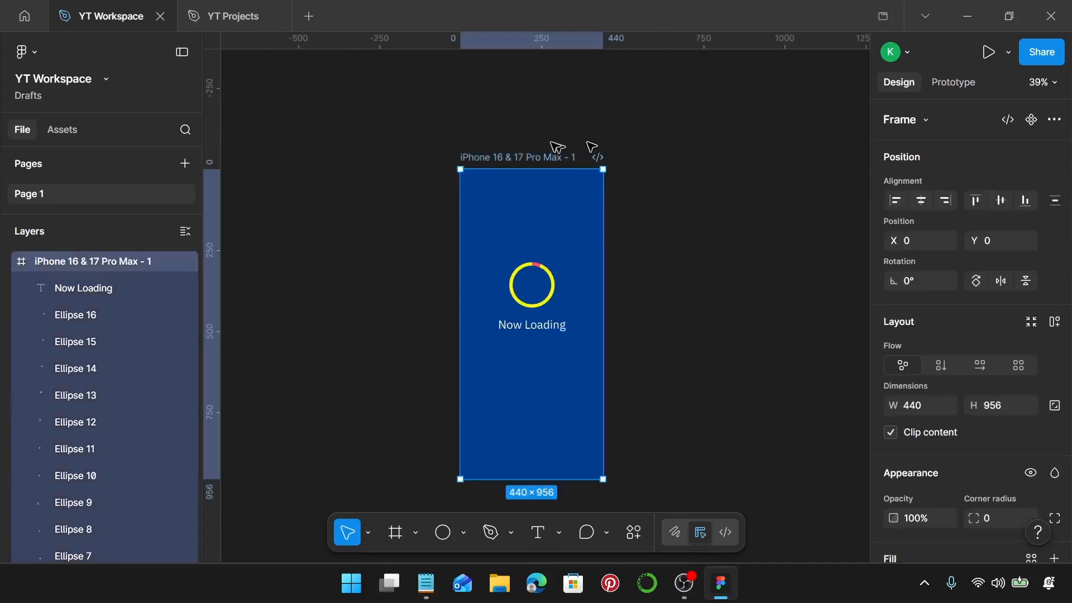
left_click_drag(531, 156, 685, 163)
In the duplicated frame, copy the pink segment's fill colour FE4E74 and apply it to the next segment clockwise, Ellipse 15.
scroll(742, 229, "up", 4)
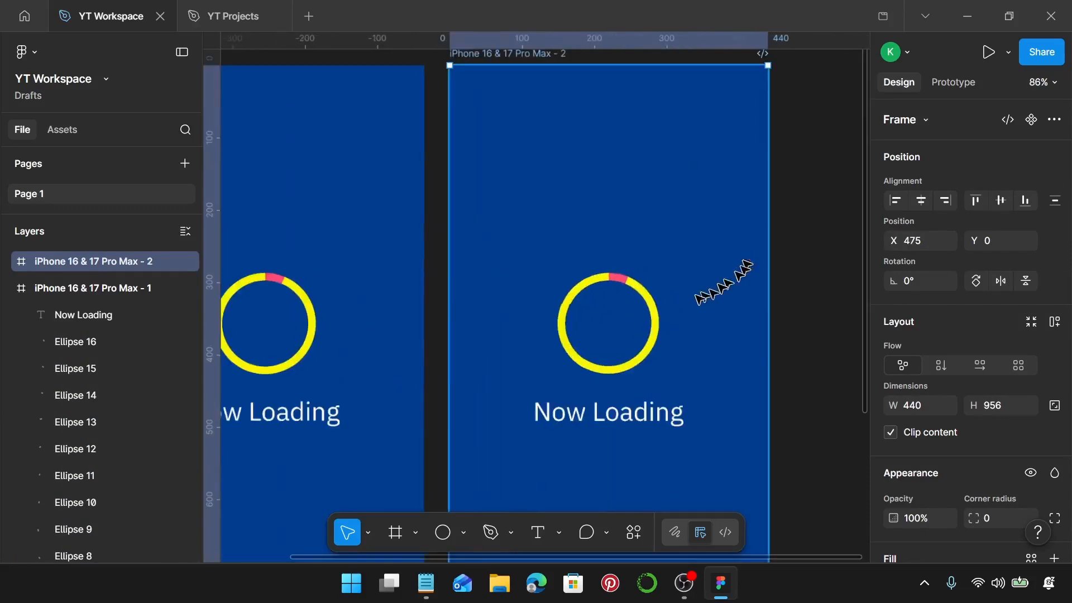
scroll(695, 297, "up", 3)
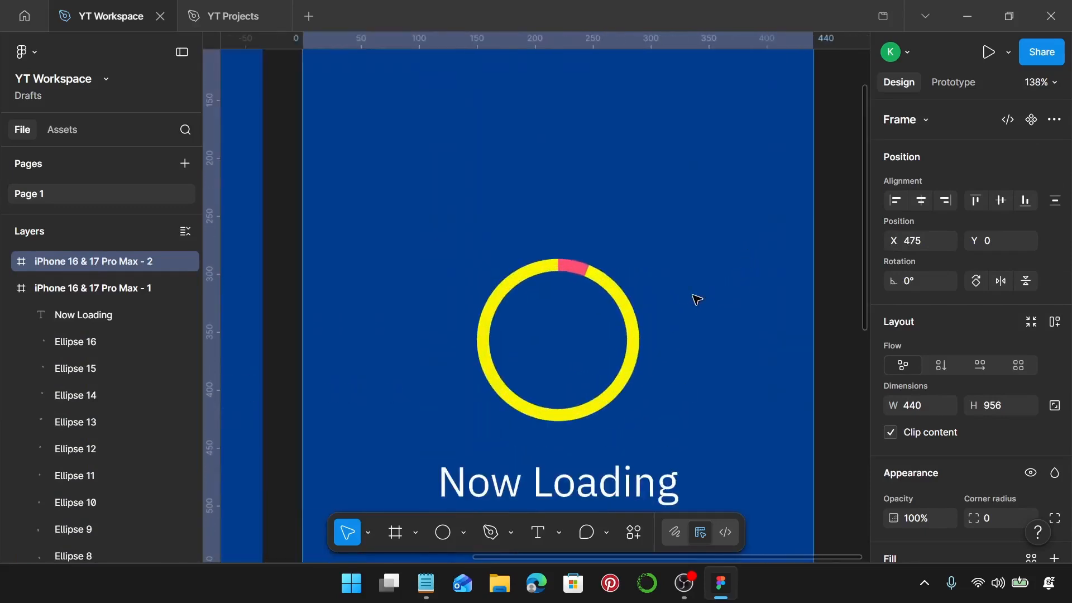
left_click(581, 273)
scroll(1040, 437, "down", 5)
left_click(927, 394)
key("ctrl+c")
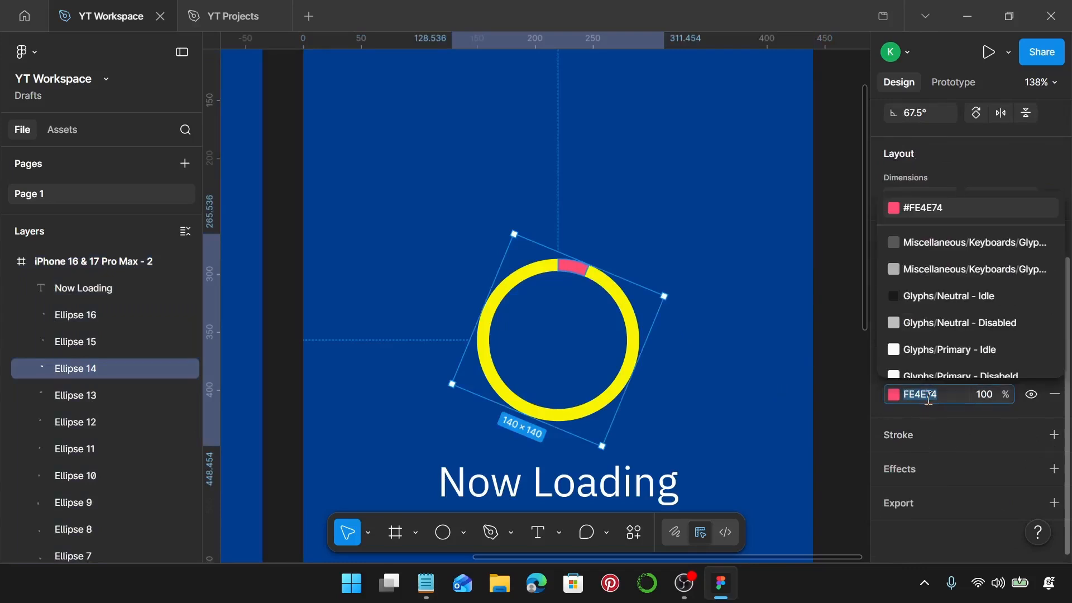
left_click(603, 285)
left_click(929, 397)
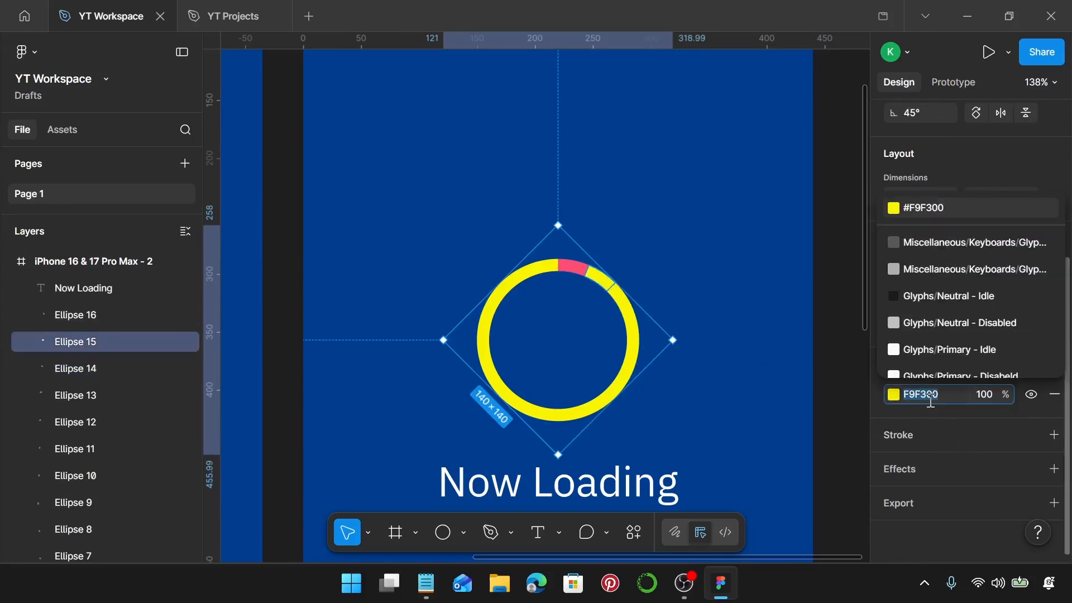
key("ctrl+v")
key("Return")
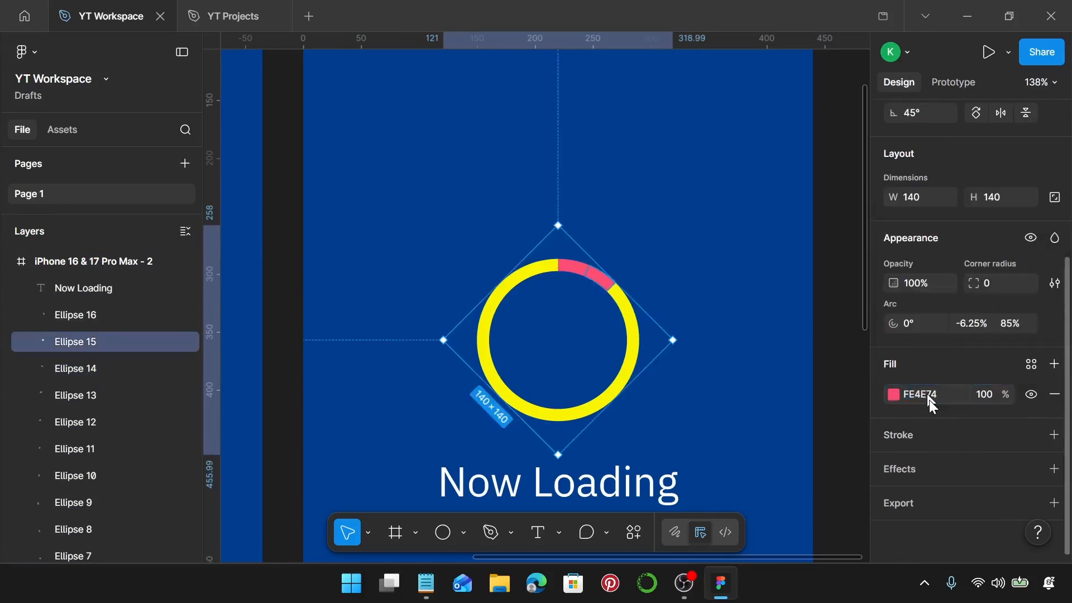
Recolour Ellipse 14 in the duplicated frame to F9F300 by sampling the ring's yellow with the eyedropper.
left_click(571, 275)
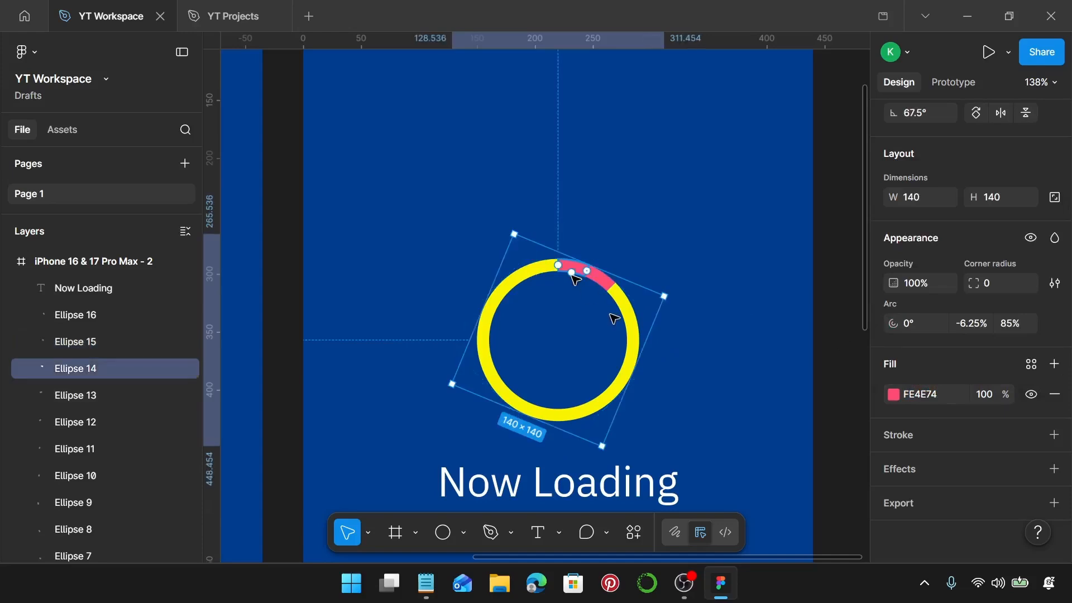
left_click(893, 395)
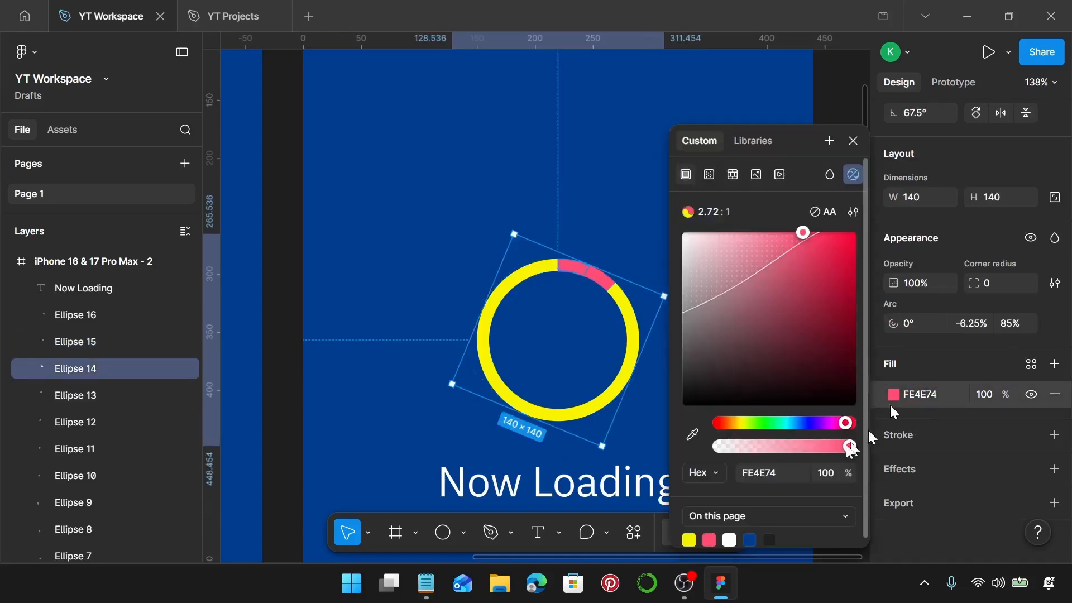
left_click(692, 430)
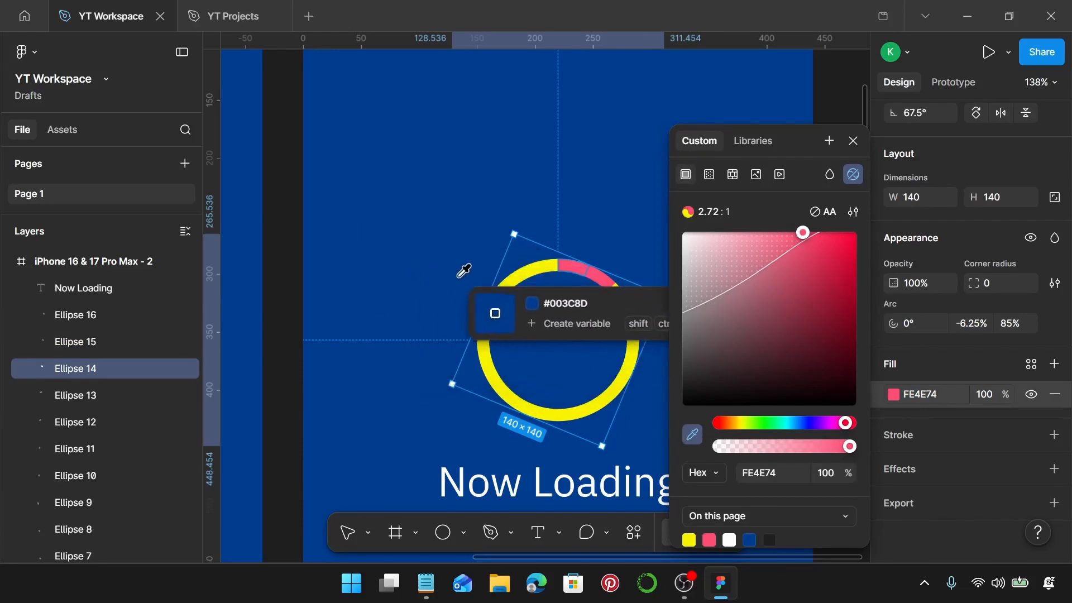
left_click(504, 283)
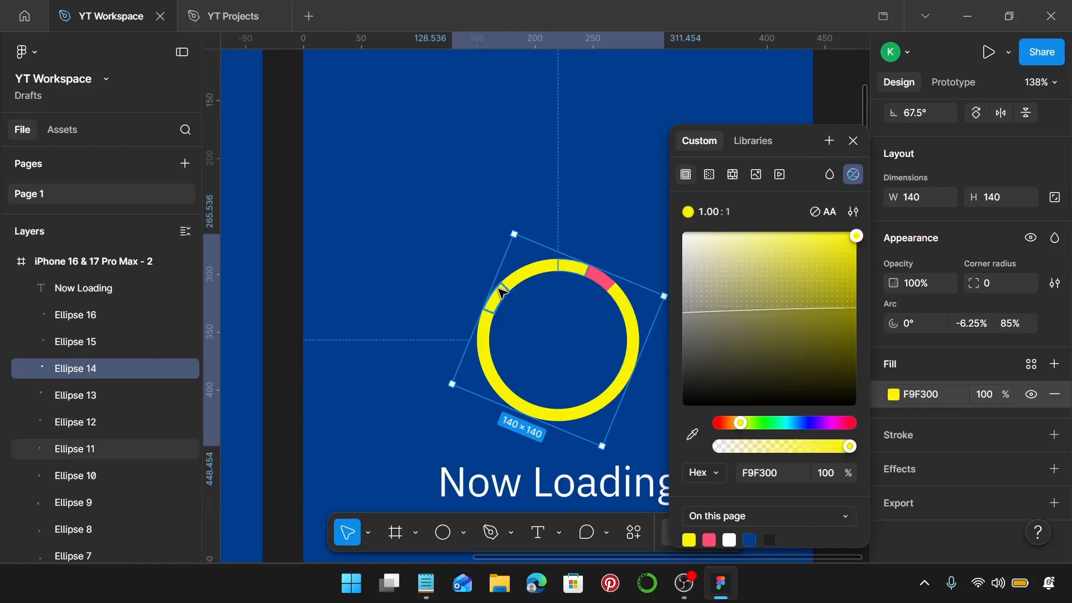
key("Escape")
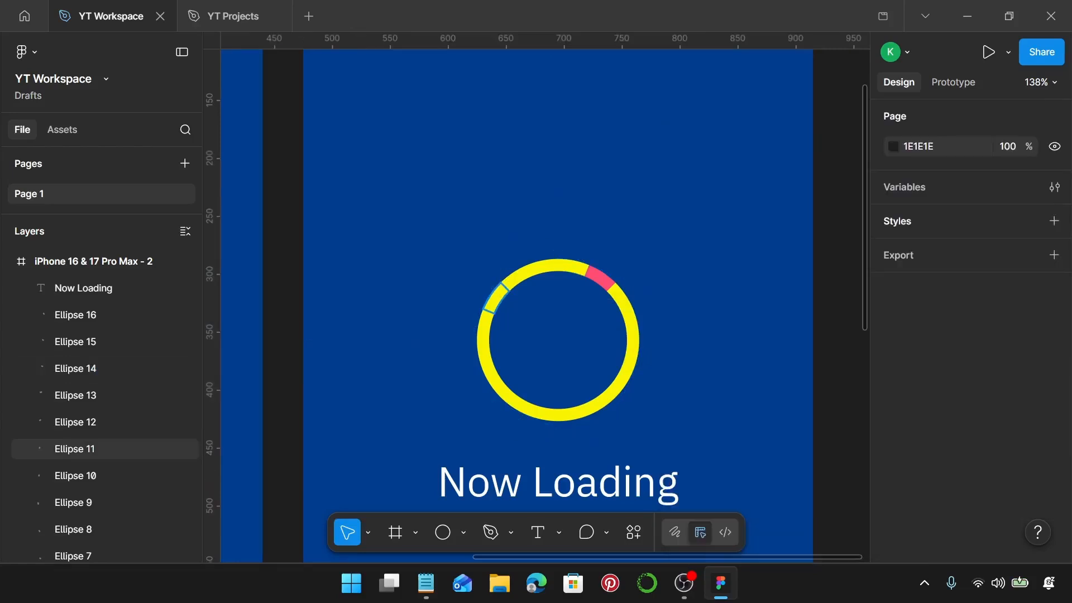
Duplicate the iPhone 16 & 17 Pro Max - 2 frame beside the original, at X 950, Y 0.
scroll(681, 285, "down", 1)
scroll(682, 287, "down", 3)
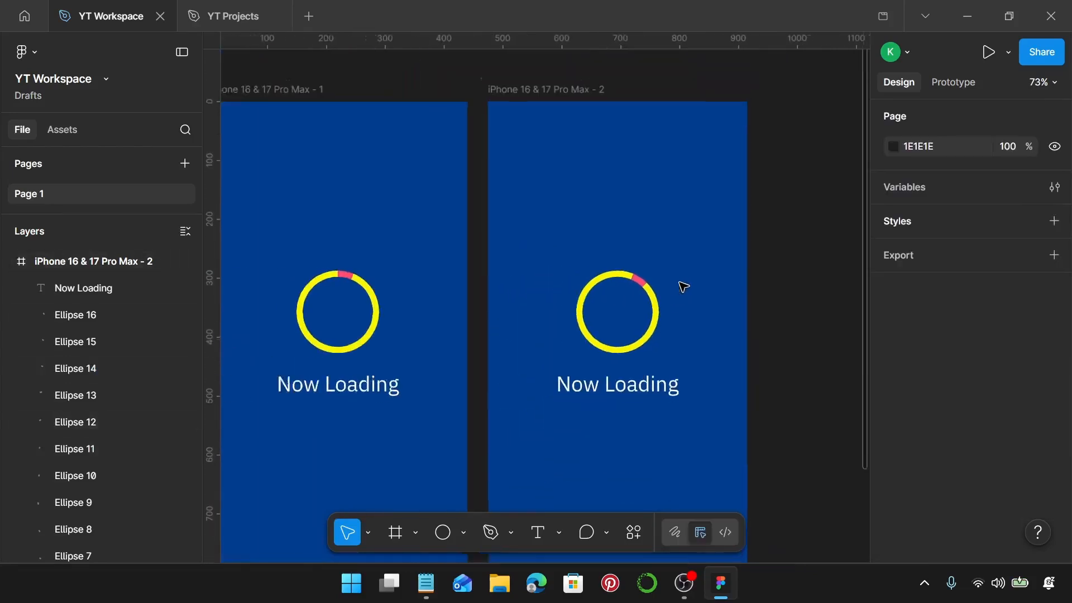
scroll(651, 287, "right", 3)
left_click(519, 134)
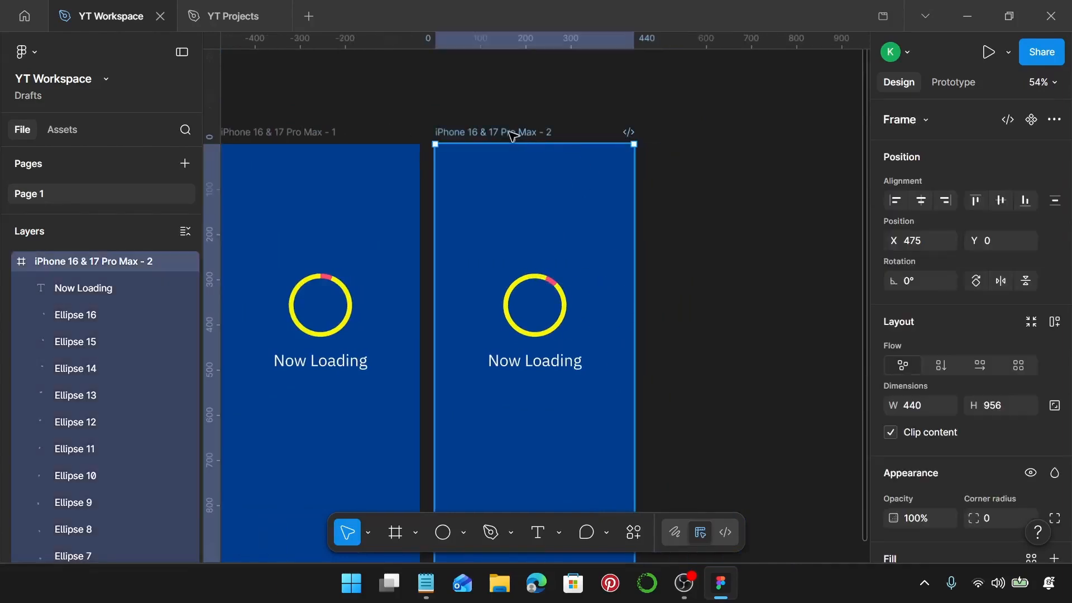
left_click_drag(508, 134, 721, 200)
In the third frame, set the fill of Ellipse 16, the segment just clockwise of the pink one, to FE4E74.
scroll(800, 371, "up", 5)
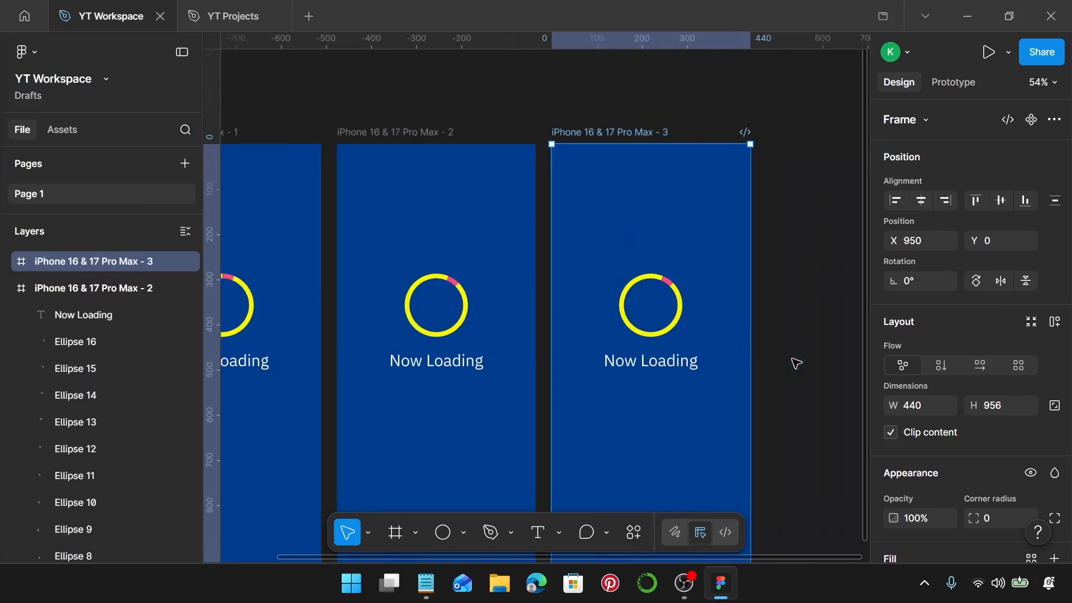
scroll(765, 334, "up", 1)
scroll(949, 387, "down", 5)
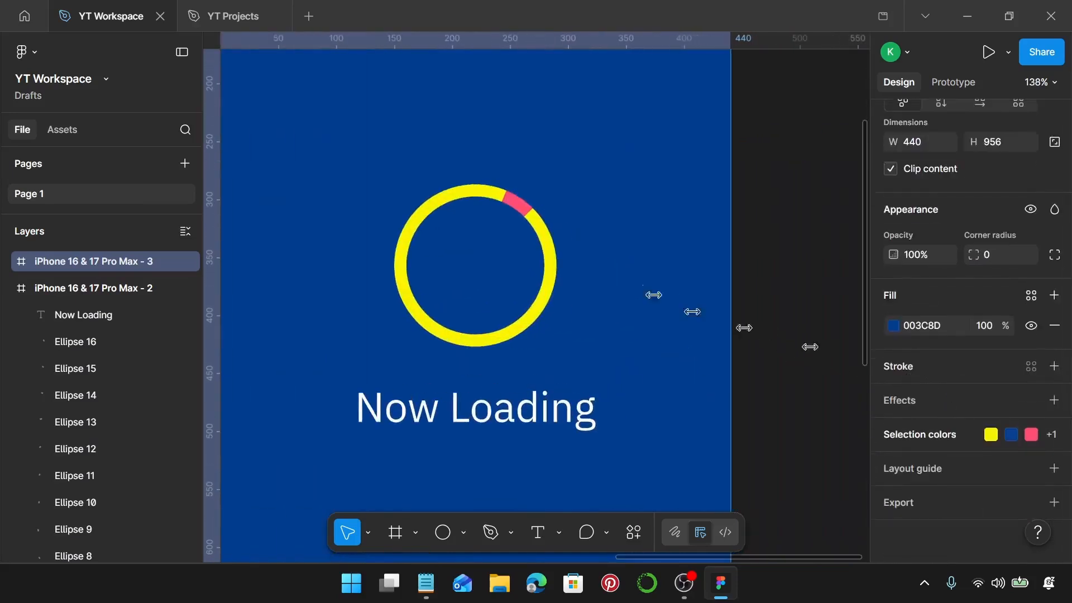
left_click(529, 224)
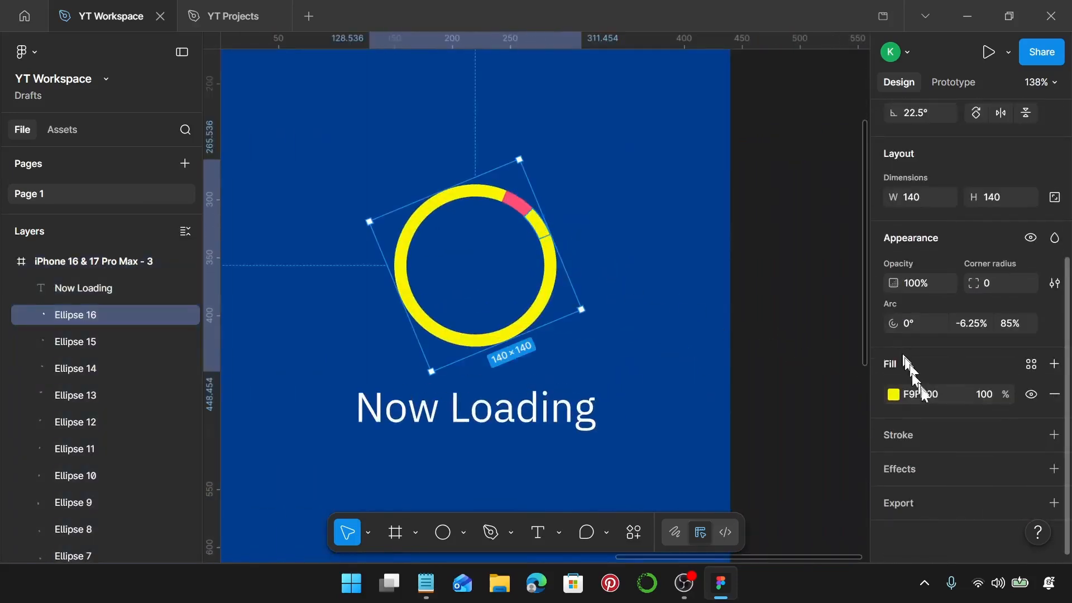
left_click(924, 396)
key("ctrl+v")
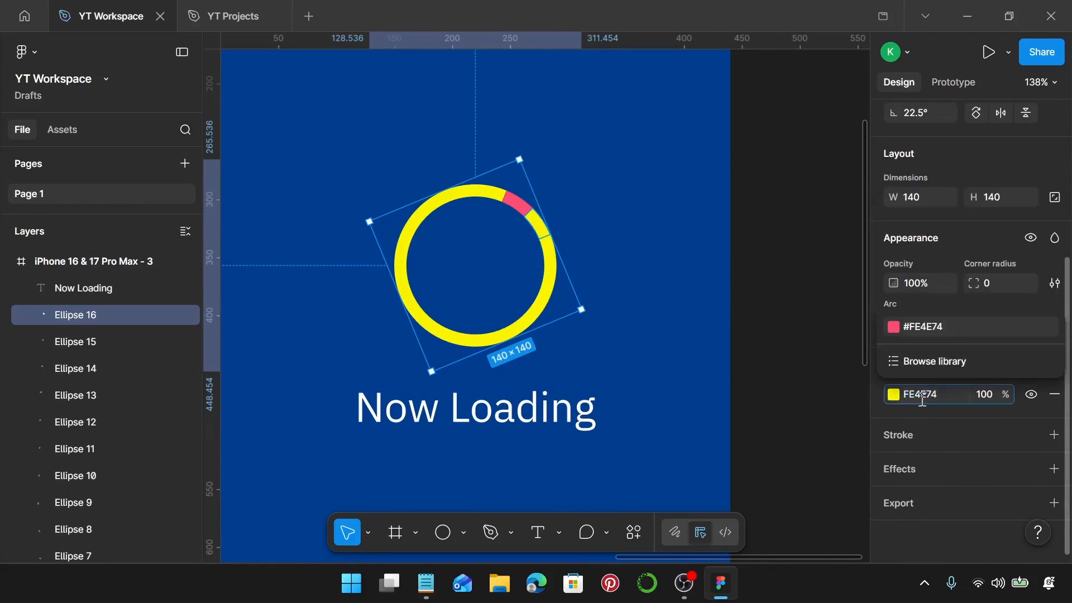
key("Return")
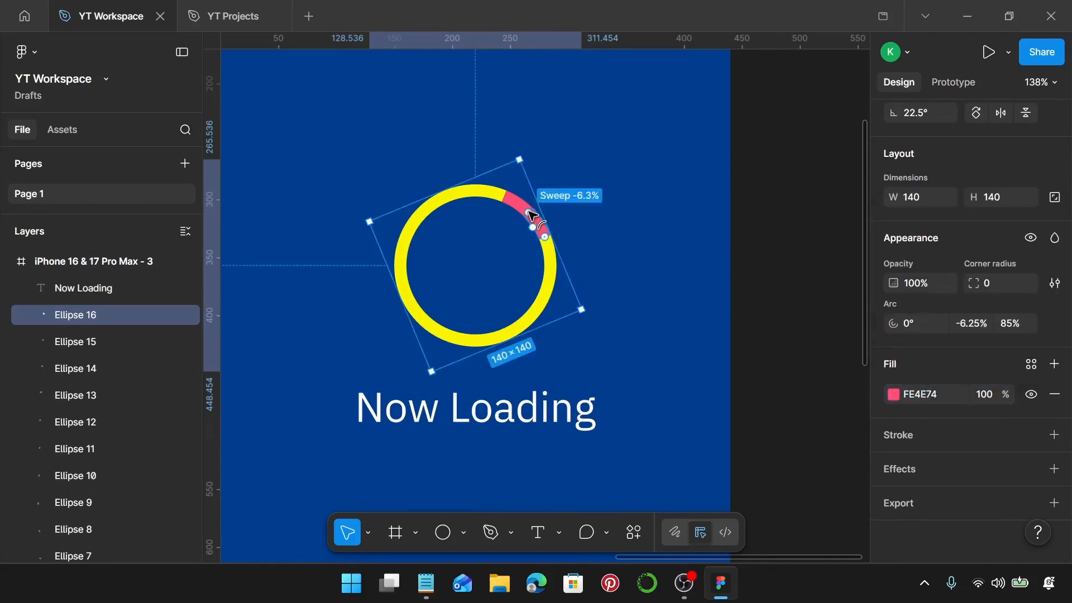
Recolour Ellipse 15 in the third frame to F9F300 by sampling the ring's yellow with the eyedropper.
left_click(537, 224)
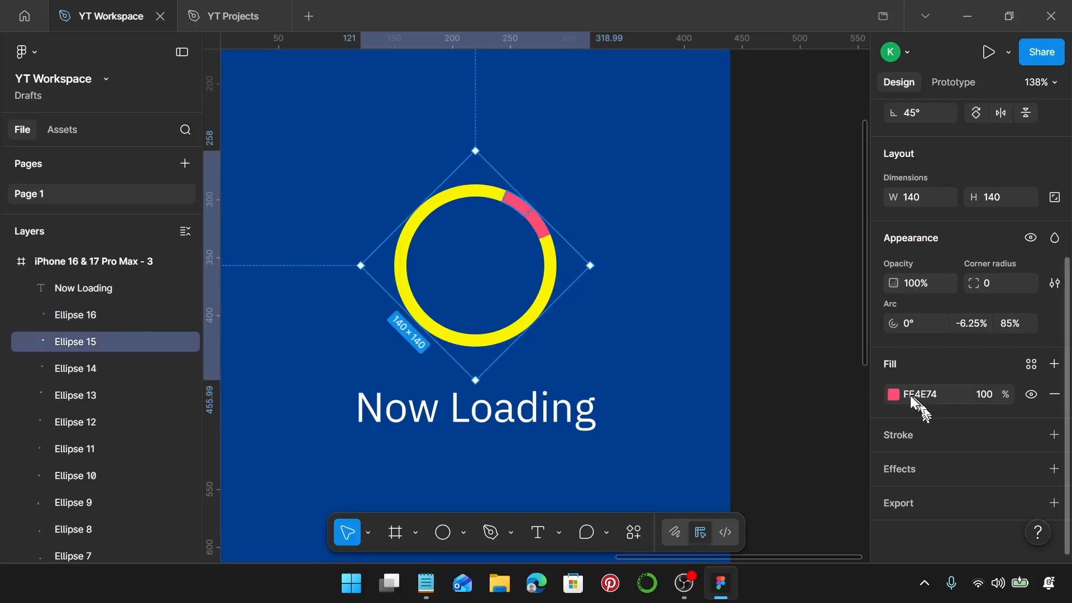
left_click(892, 394)
left_click(692, 433)
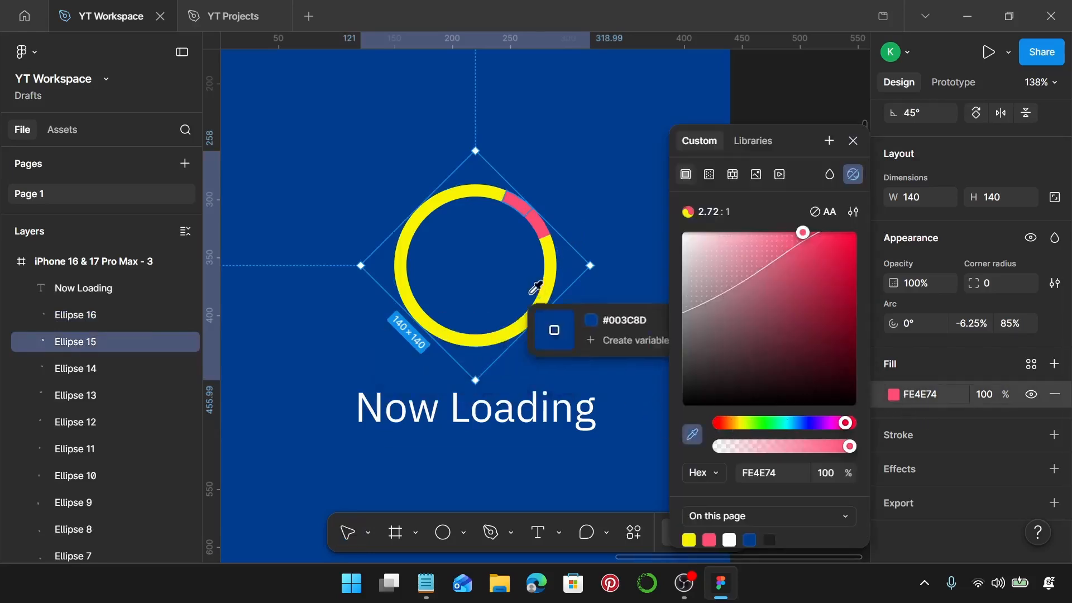
left_click(459, 190)
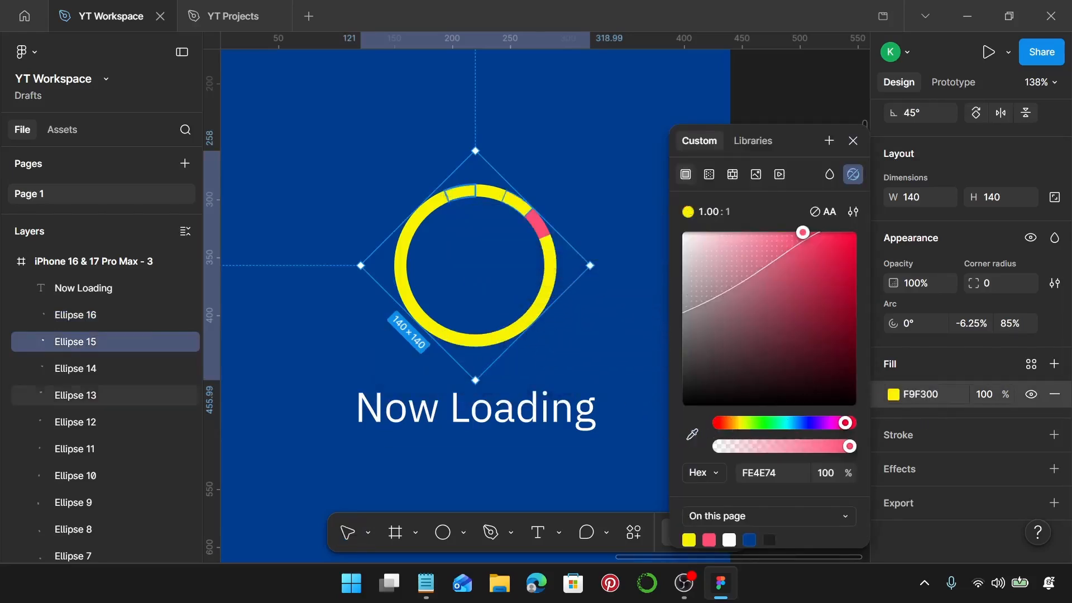
Duplicate the iPhone 16 & 17 Pro Max - 3 frame and place the copy beside it as the fourth frame.
scroll(443, 195, "down", 6)
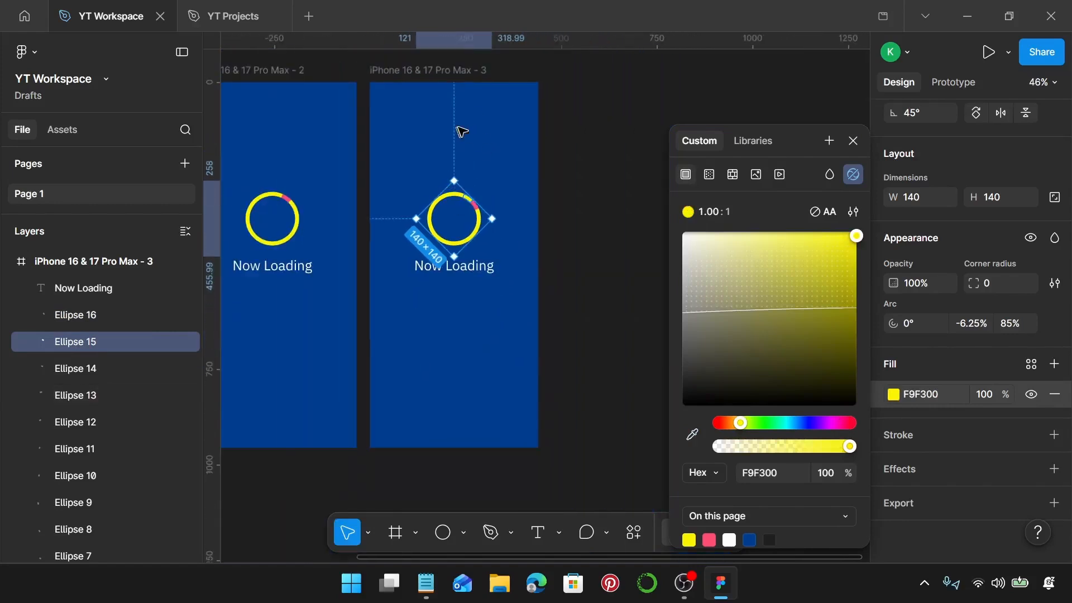
left_click(451, 69)
key("ctrl+d")
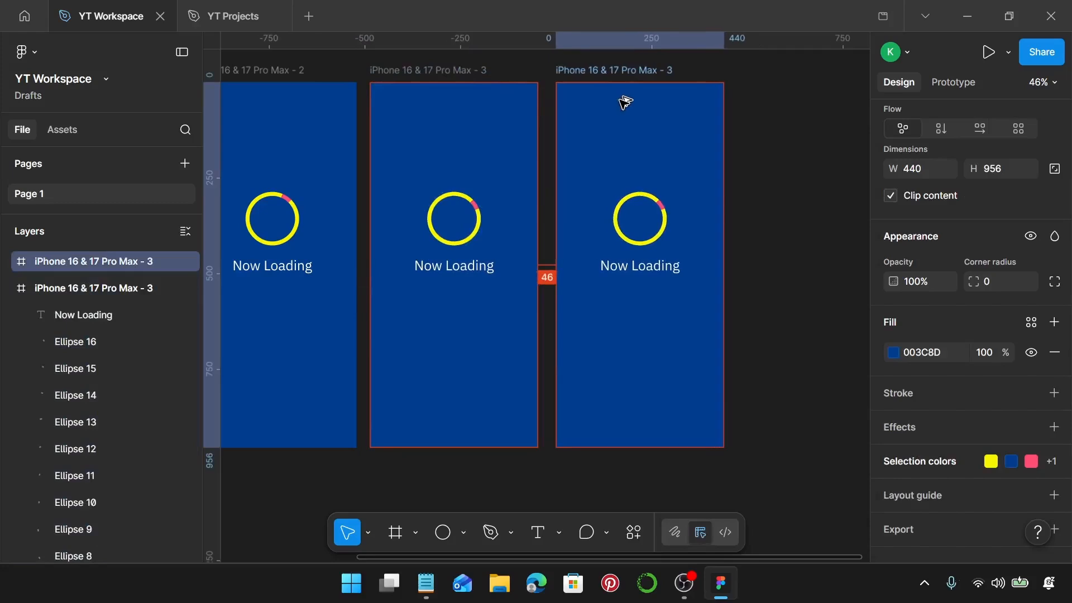
In the fourth frame, set the fill of Ellipse 1, the segment just clockwise of the pink one, to FE4E74.
scroll(692, 242, "up", 3)
scroll(663, 225, "up", 4)
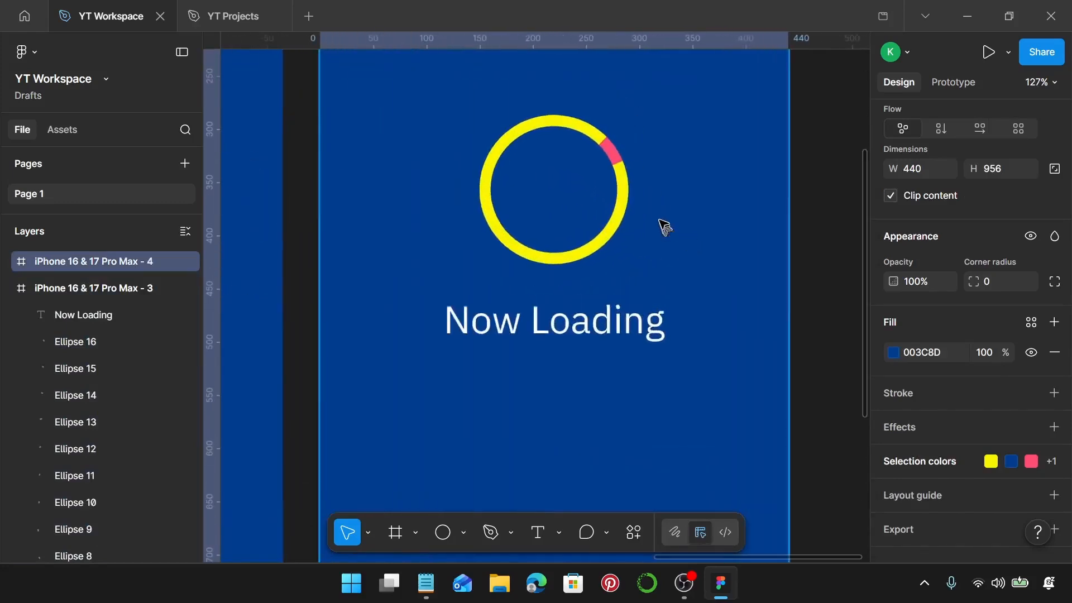
scroll(662, 225, "up", 1)
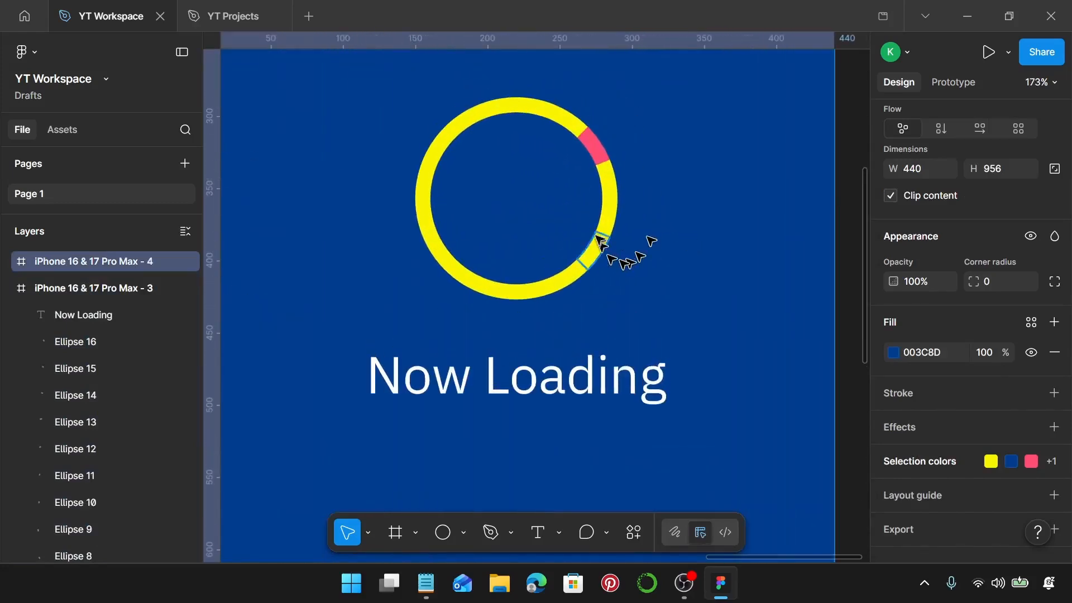
left_click(609, 185)
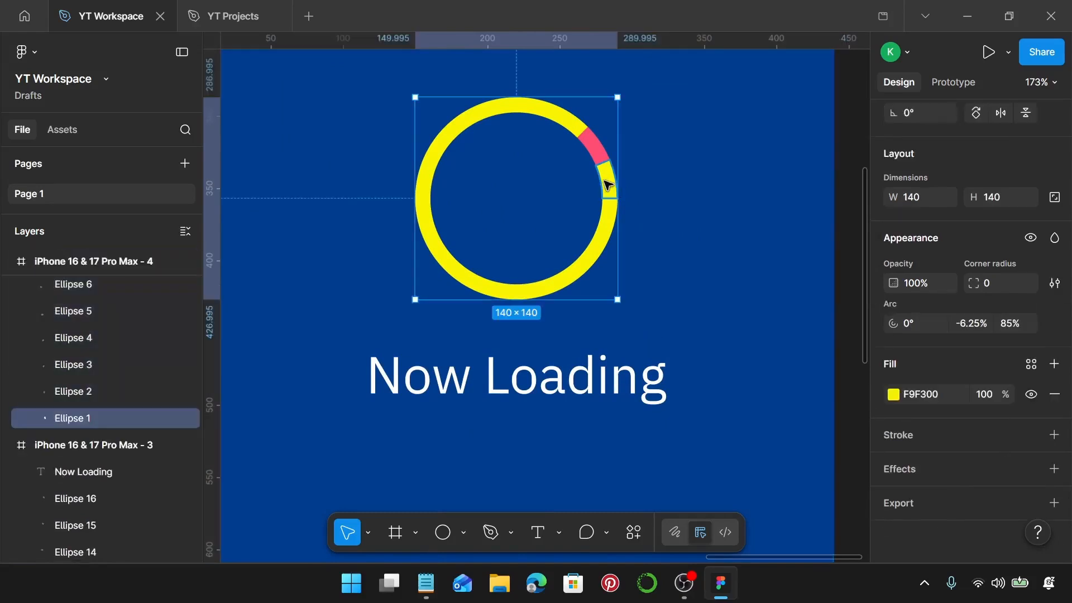
left_click(922, 394)
type("FE4E74")
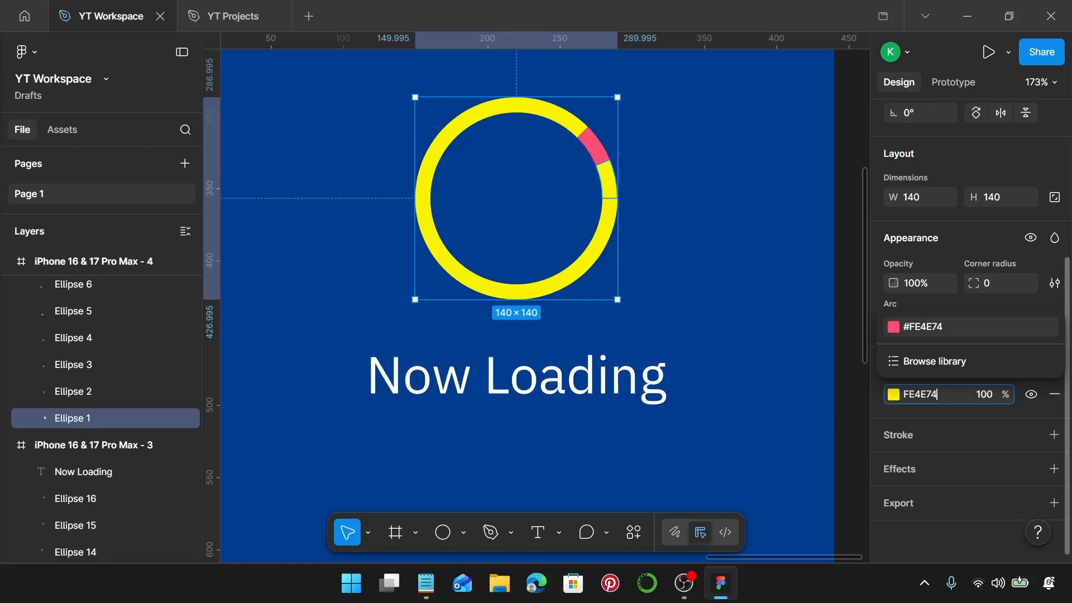
key("Return")
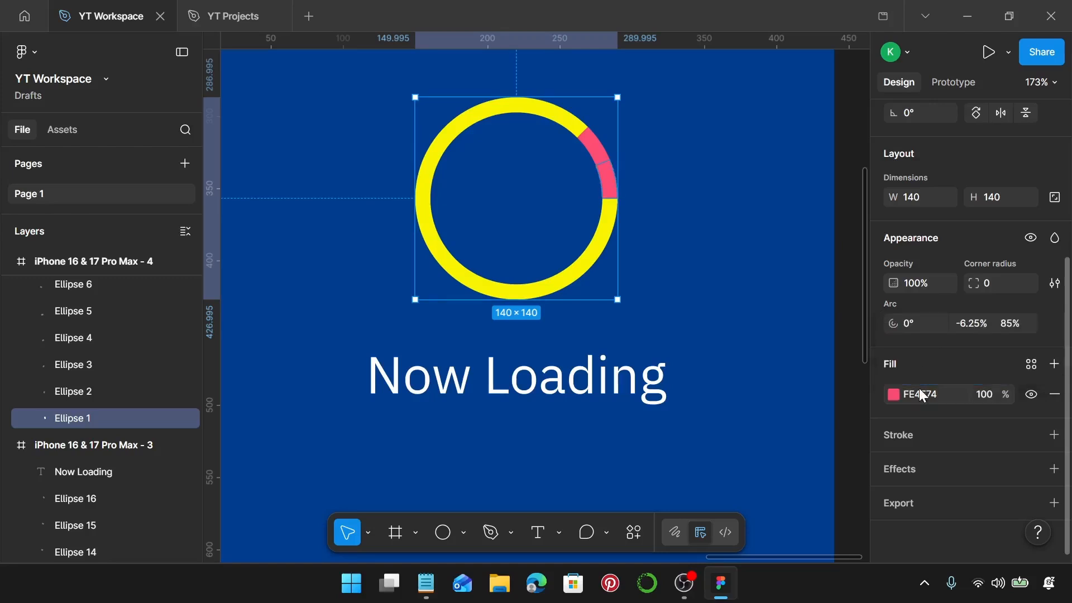
Recolour Ellipse 16 in the fourth frame to F9F300 by sampling the ring's yellow with the eyedropper.
left_click(604, 154)
left_click(893, 394)
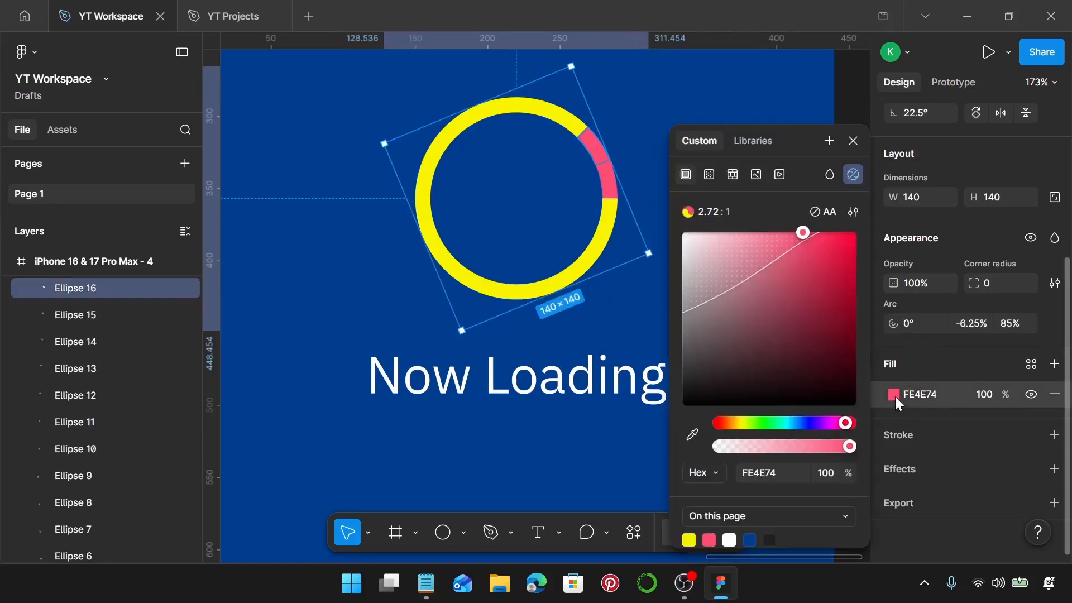
left_click(692, 435)
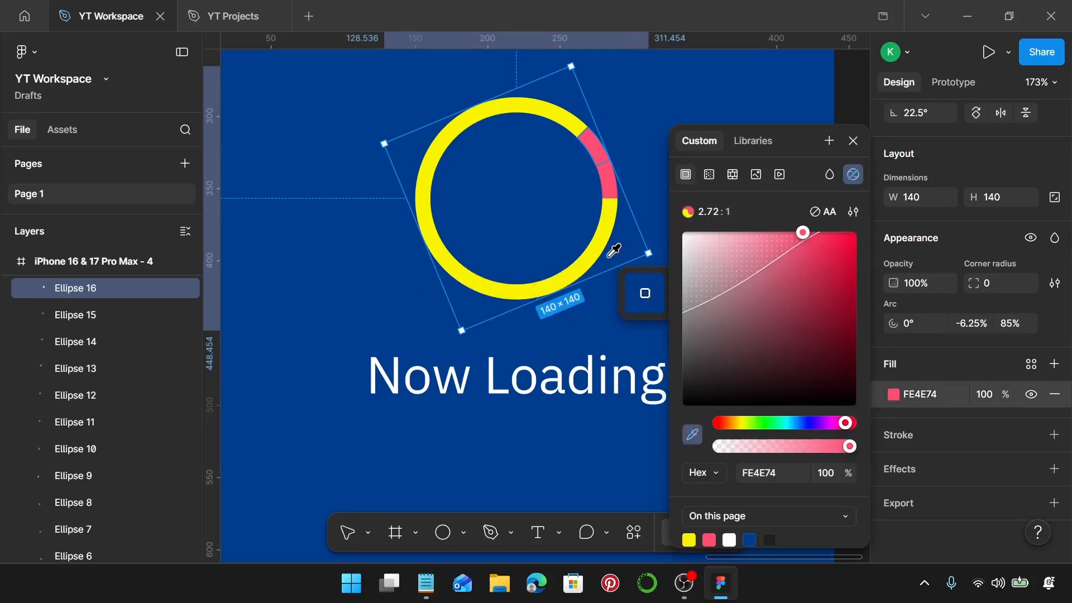
left_click(436, 160)
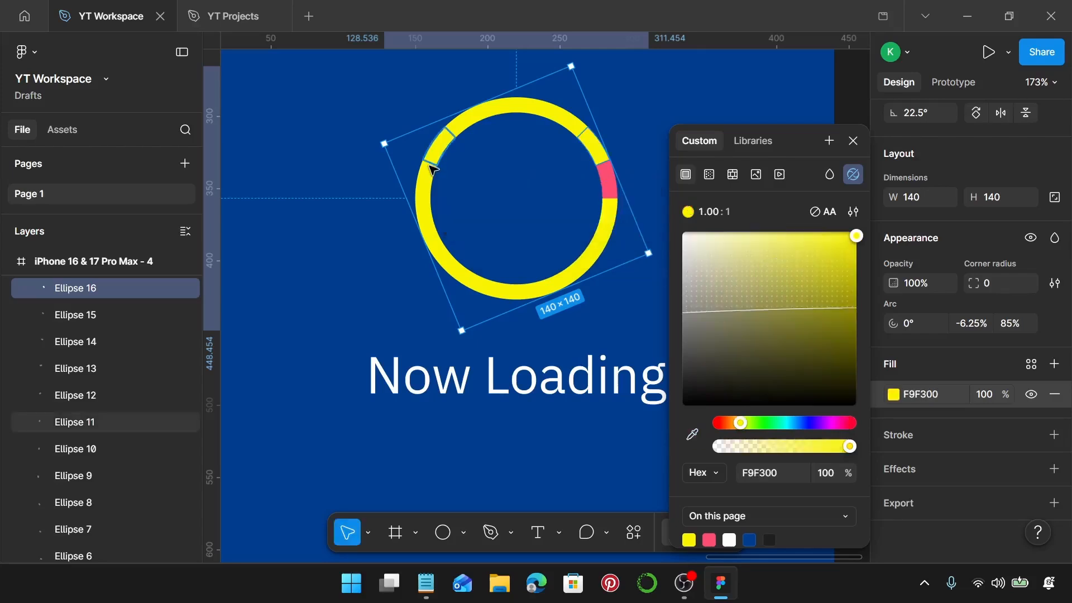
Compare the four loading frames side by side and examine the pink segment's position in the fourth ring.
scroll(495, 185, "down", 5)
scroll(495, 185, "down", 3)
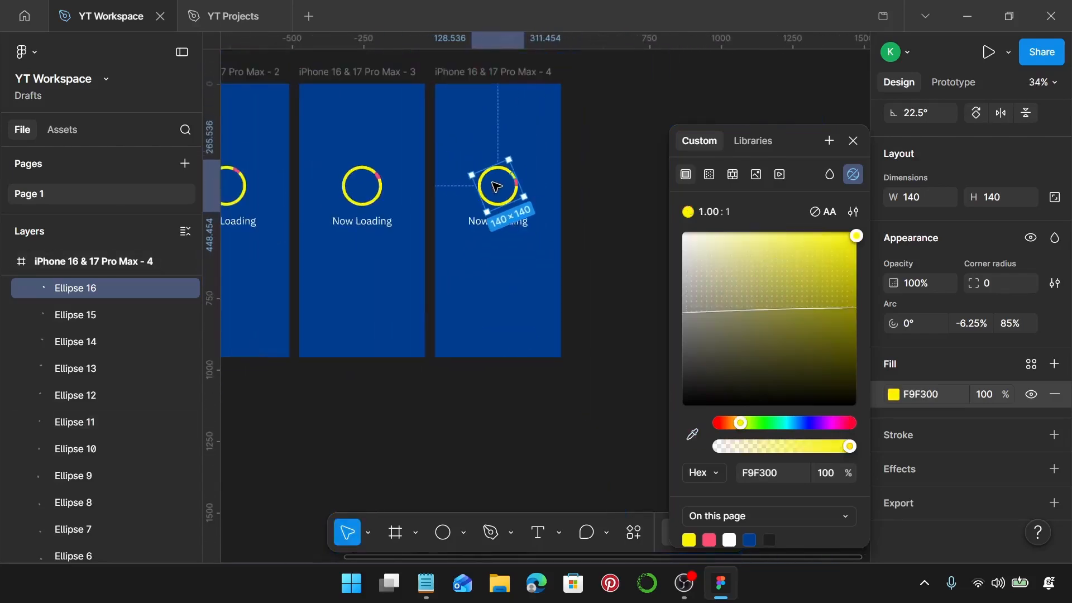
scroll(568, 182, "down", 3)
left_click(571, 183)
scroll(572, 180, "left", 2)
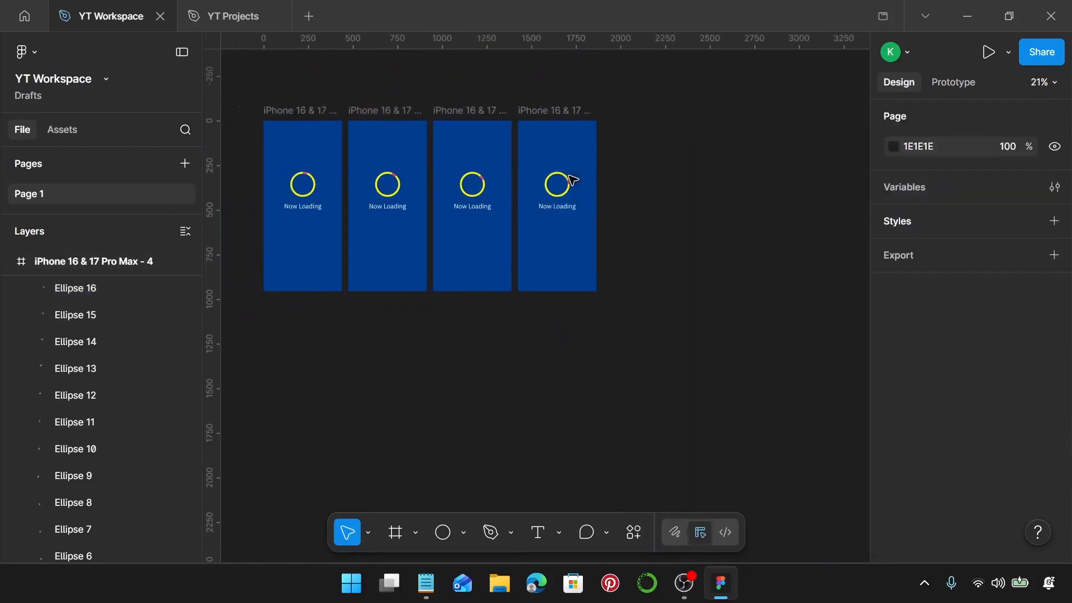
scroll(586, 190, "up", 1)
scroll(583, 184, "up", 10)
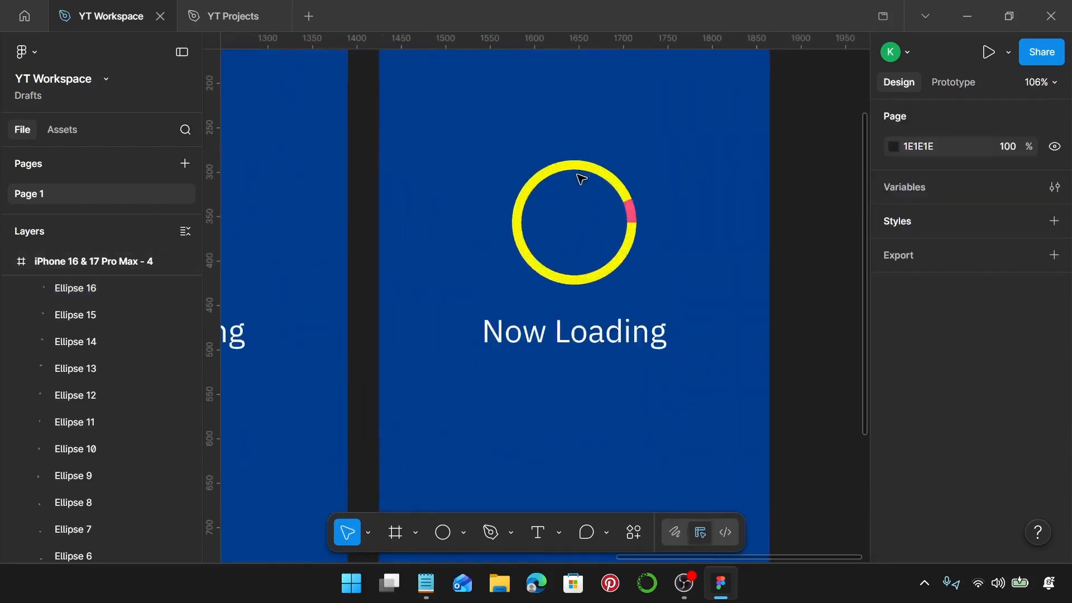
left_click(565, 170)
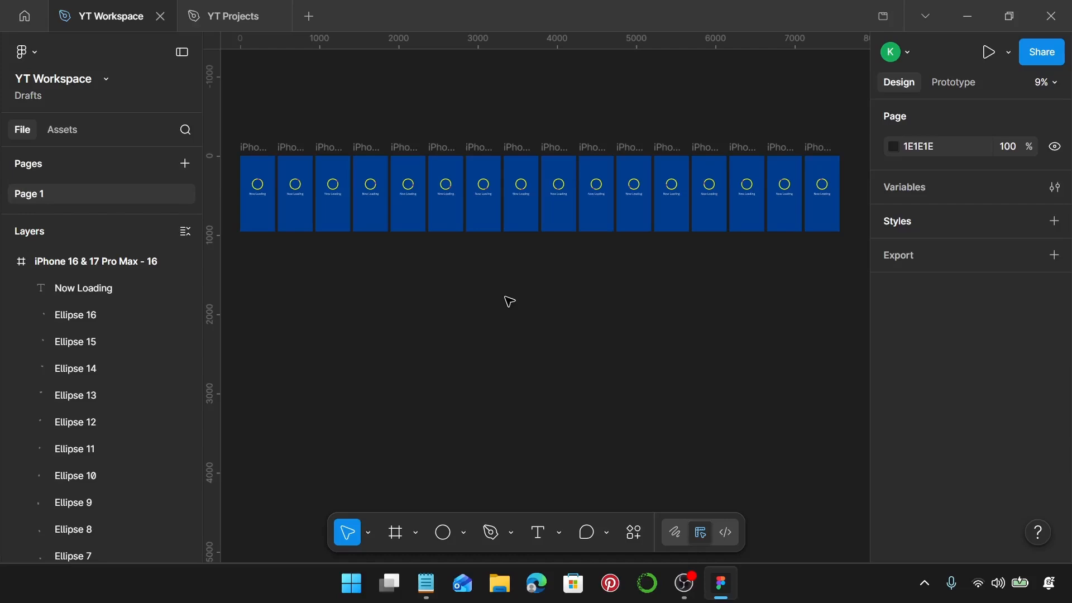
Select all 16 iPhone 16 & 17 Pro Max frames and combine them into a component set.
scroll(511, 301, "down", 3)
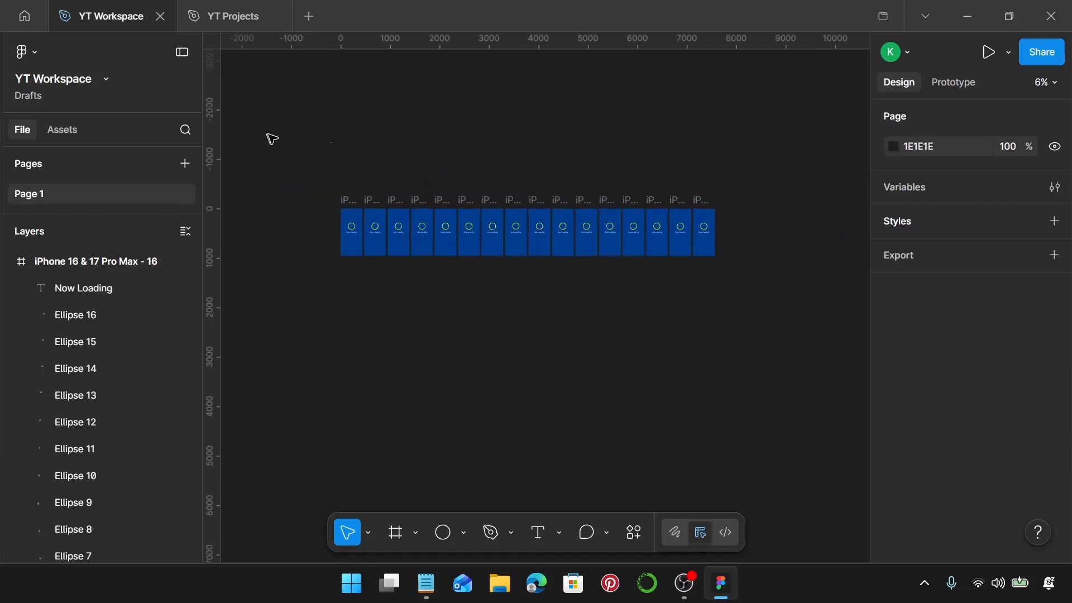
left_click_drag(269, 135, 771, 294)
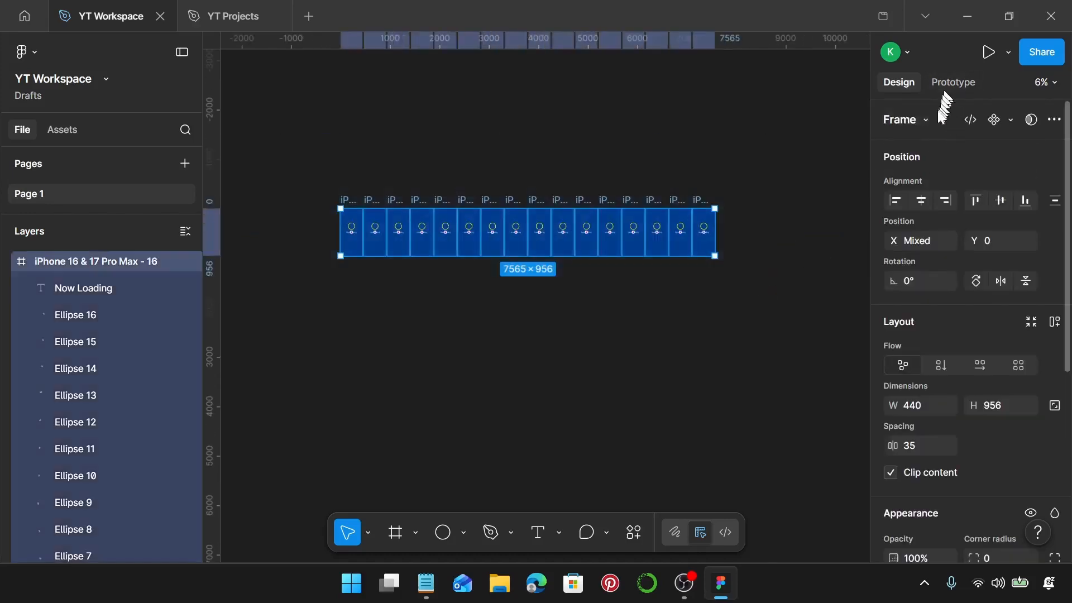
left_click(1011, 120)
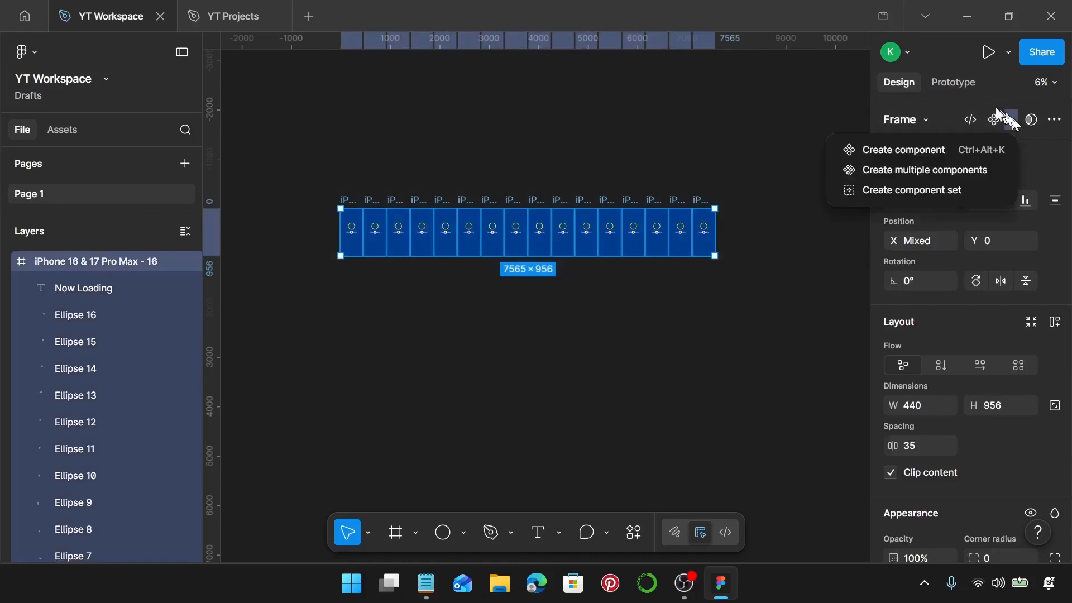
left_click(937, 191)
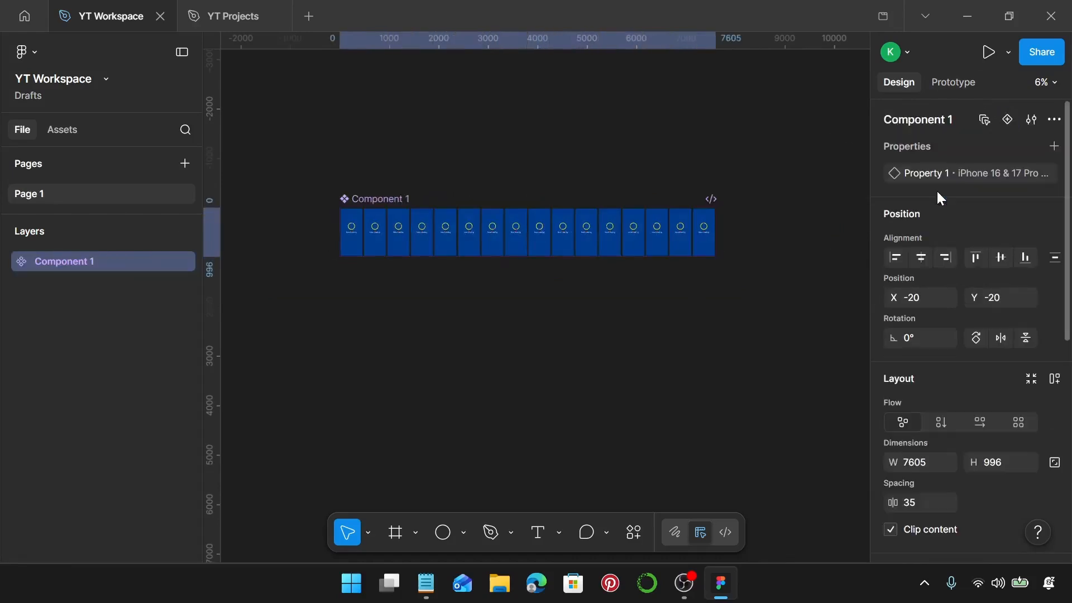
Add a prototype connection from the iPhone 16 & 17 Pro Max - 1 variant to the second variant.
left_click(959, 83)
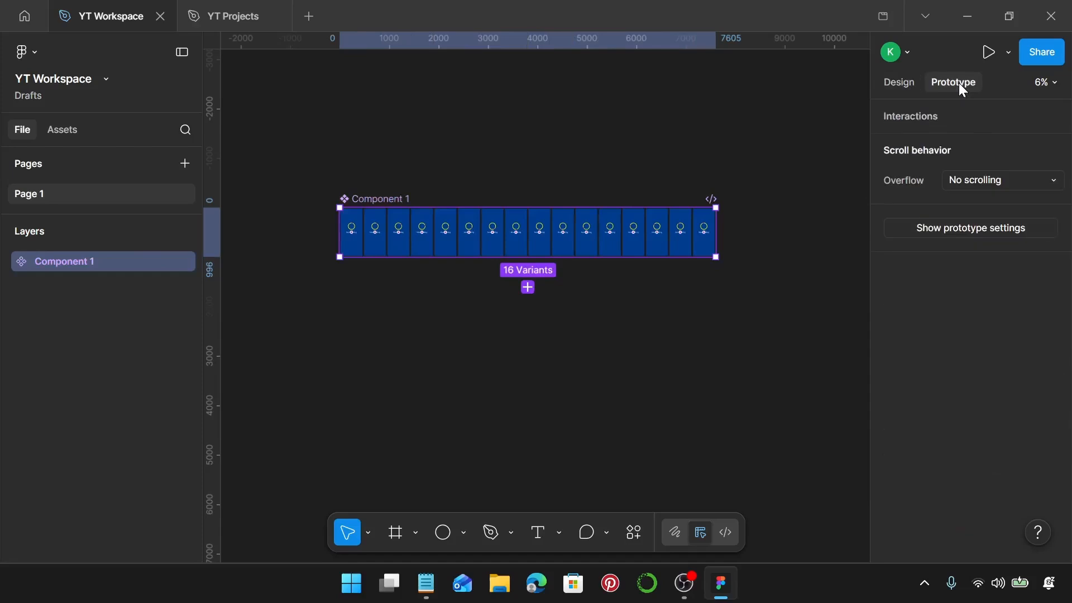
scroll(415, 202, "up", 3)
scroll(346, 262, "up", 8)
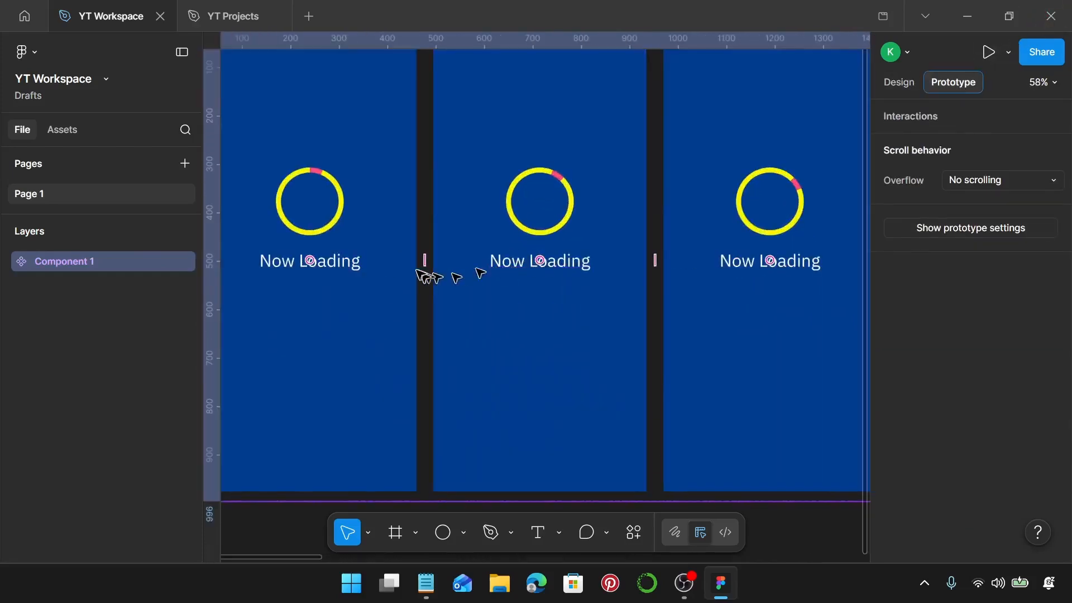
left_click(412, 262)
scroll(416, 262, "up", 3)
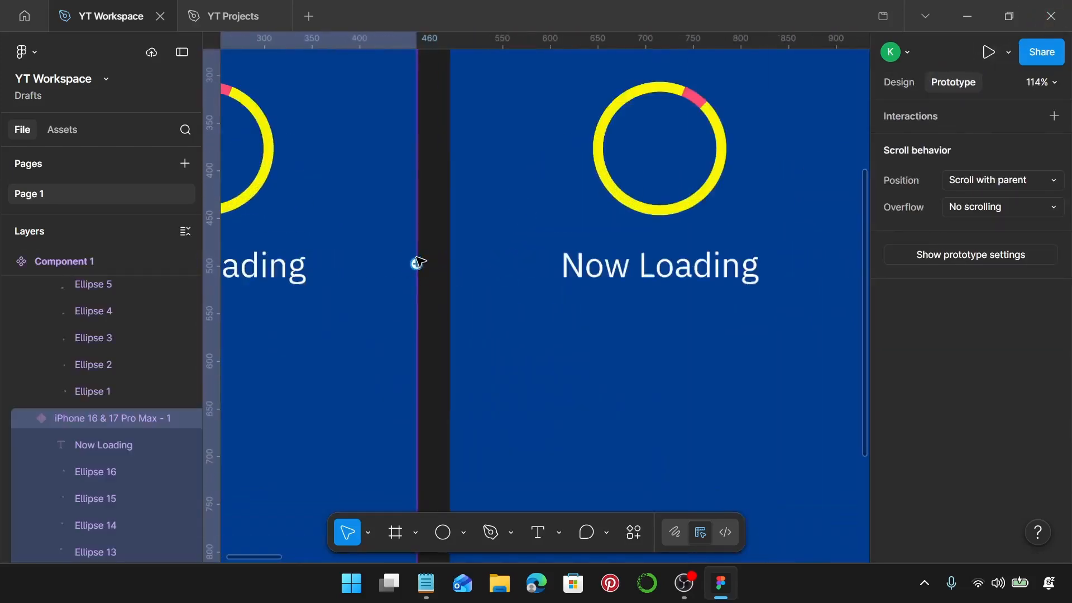
left_click_drag(417, 263, 461, 277)
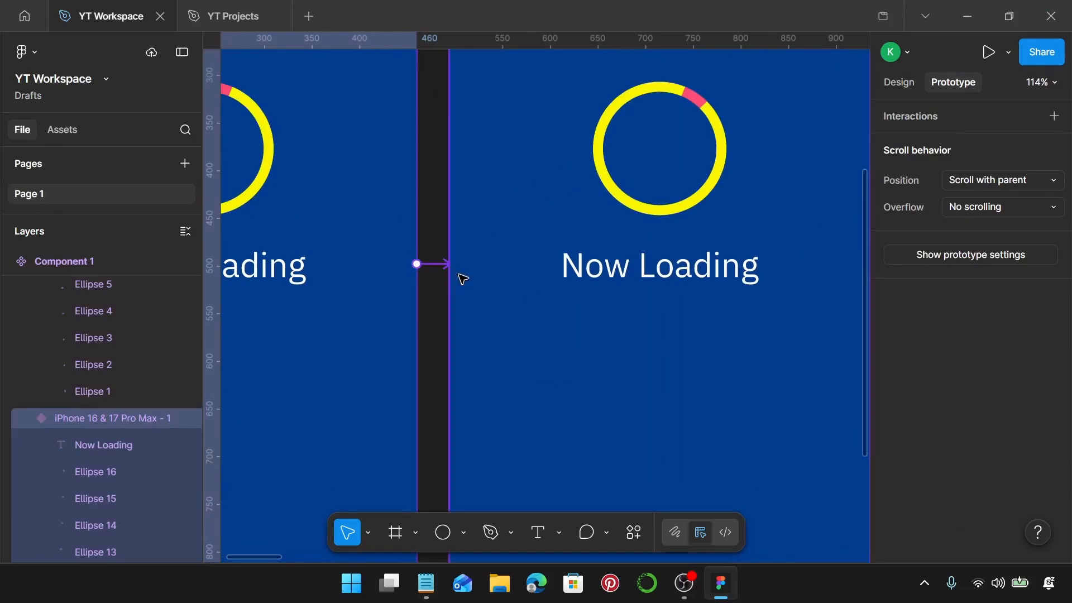
Set the first variant's interaction trigger to After delay with a delay of 1 ms.
left_click(495, 342)
mouse_move(507, 541)
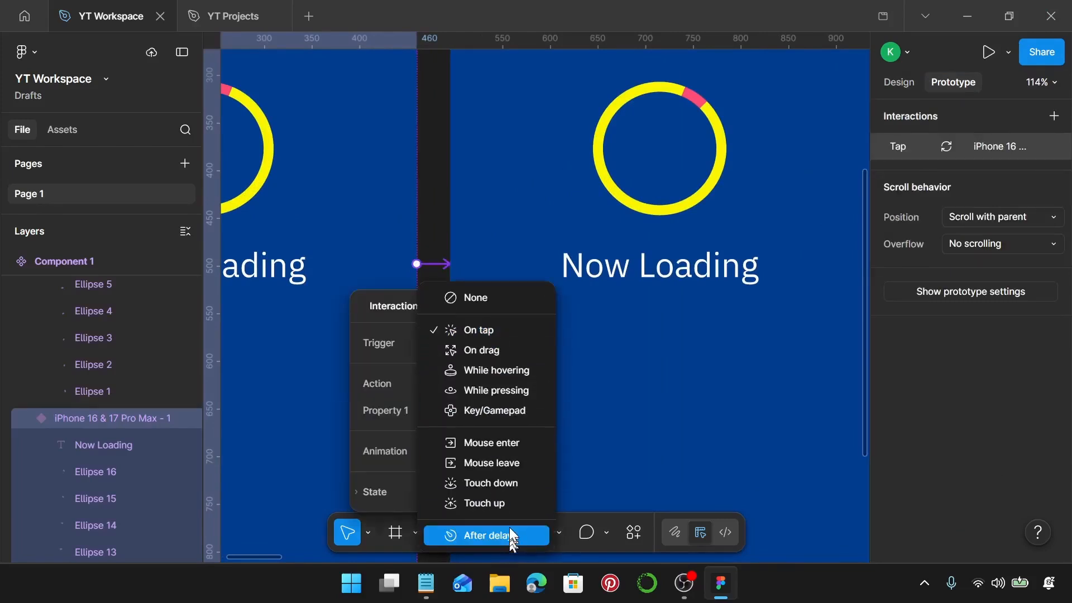
left_click(510, 534)
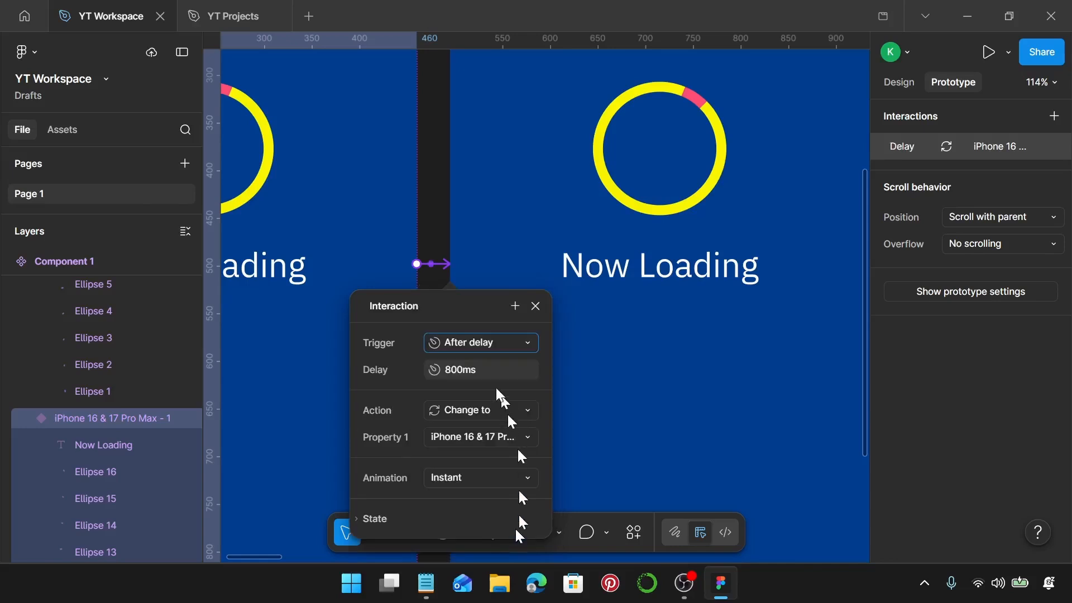
left_click(497, 369)
type("1")
key("Return")
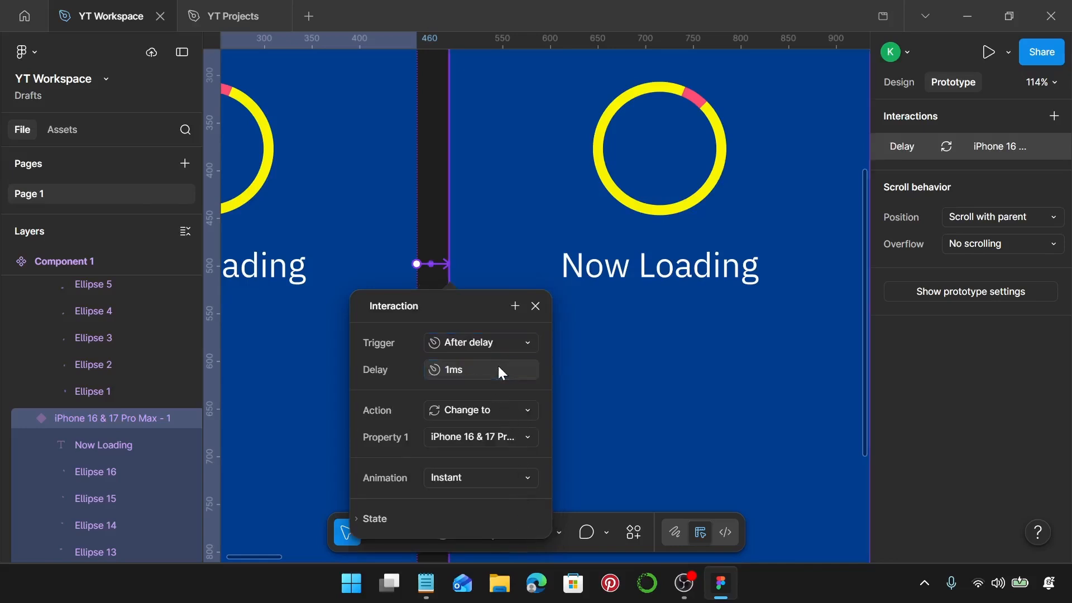
Set the first variant's transition to Smart animate with Quick easing and a duration of 200 ms.
left_click(494, 479)
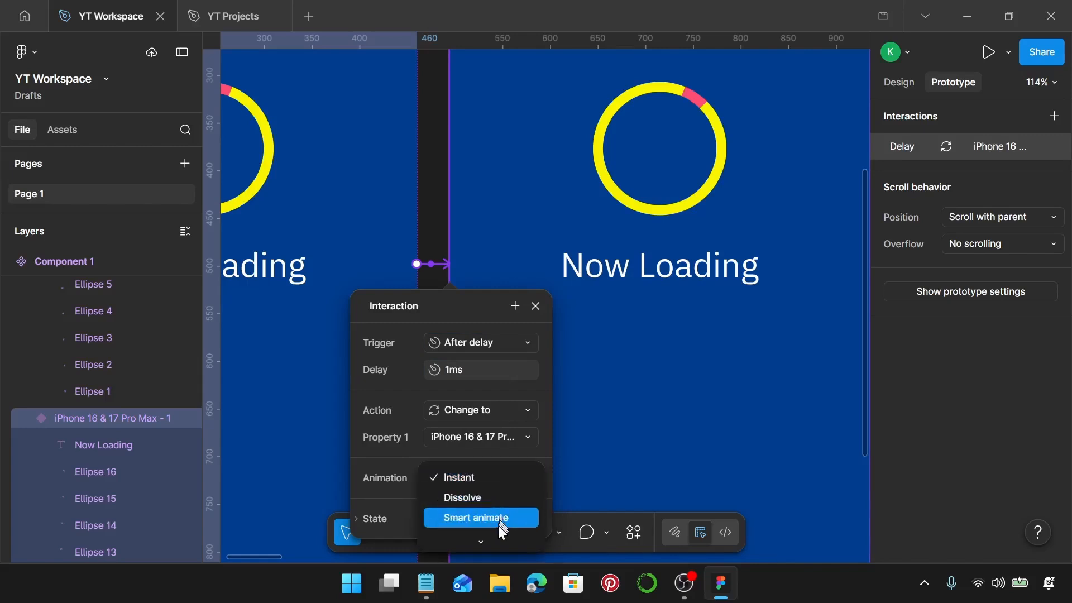
left_click(499, 522)
scroll(503, 486, "down", 1)
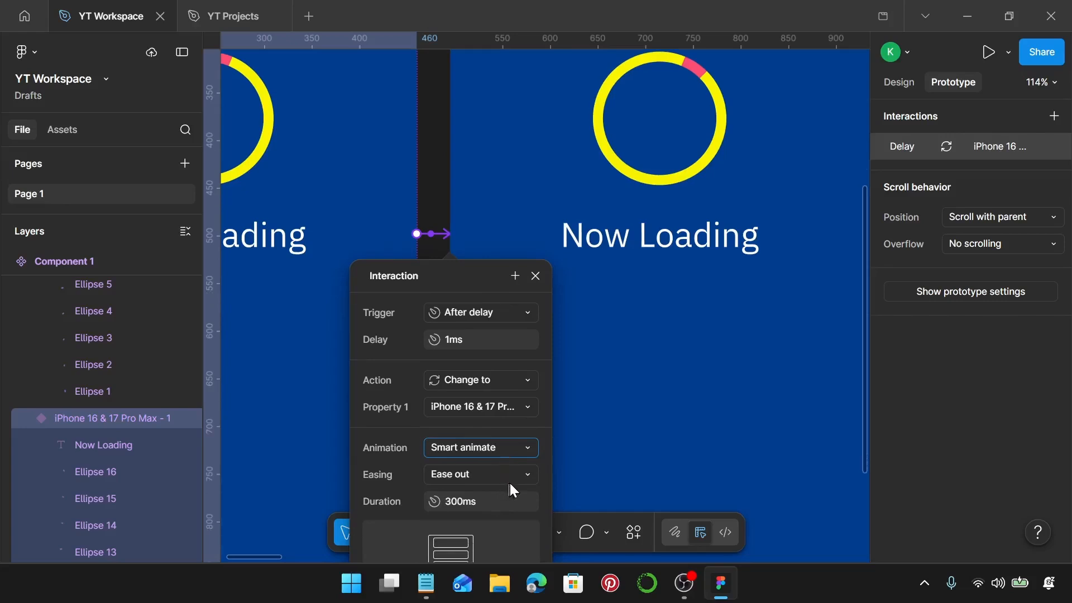
left_click(510, 474)
scroll(510, 474, "down", 1)
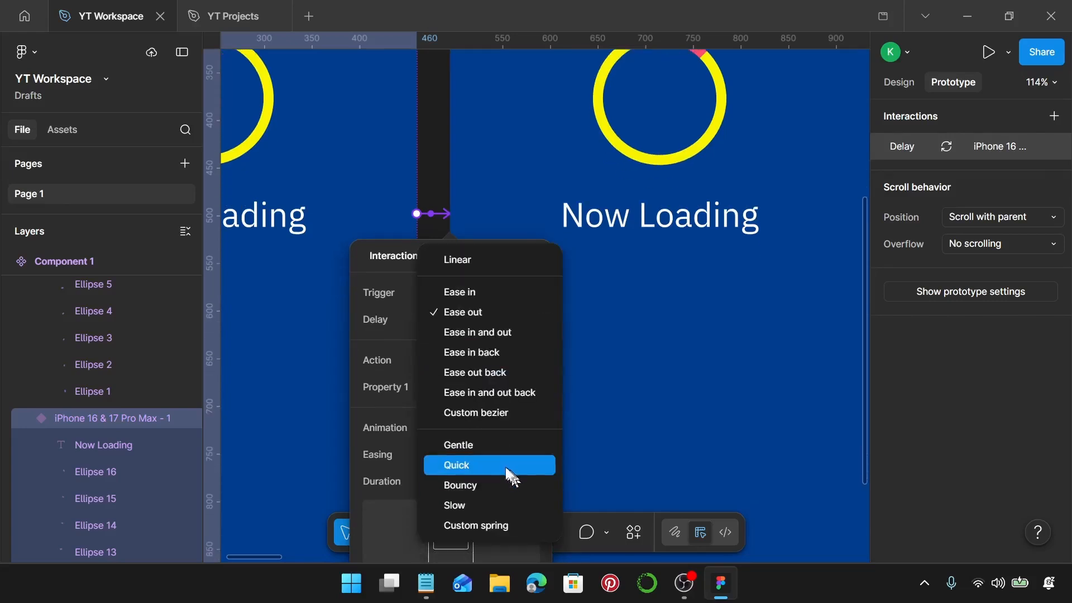
left_click(500, 468)
left_click(484, 480)
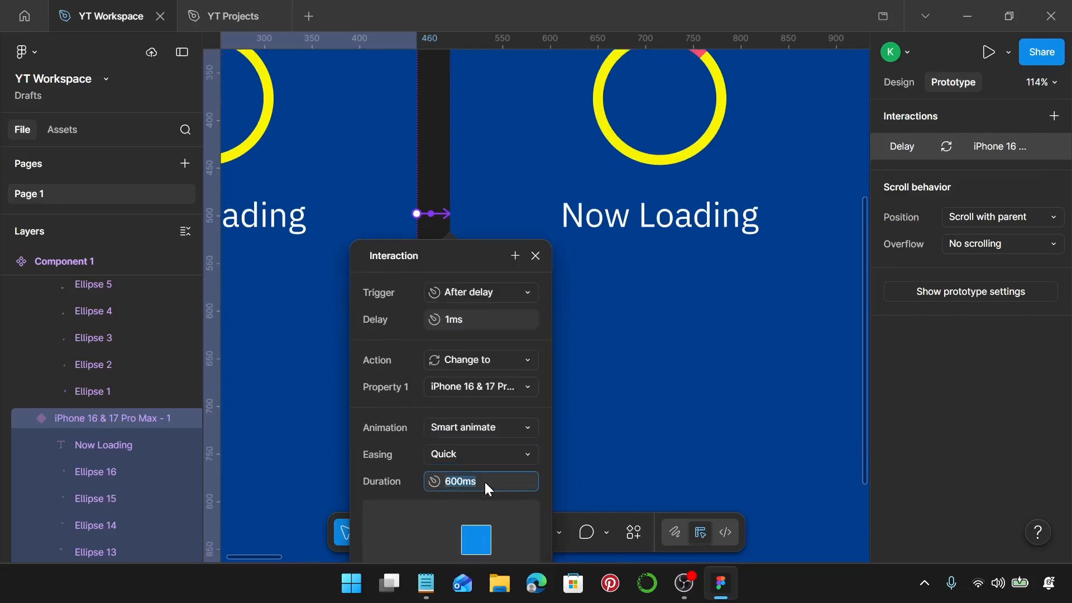
type("200")
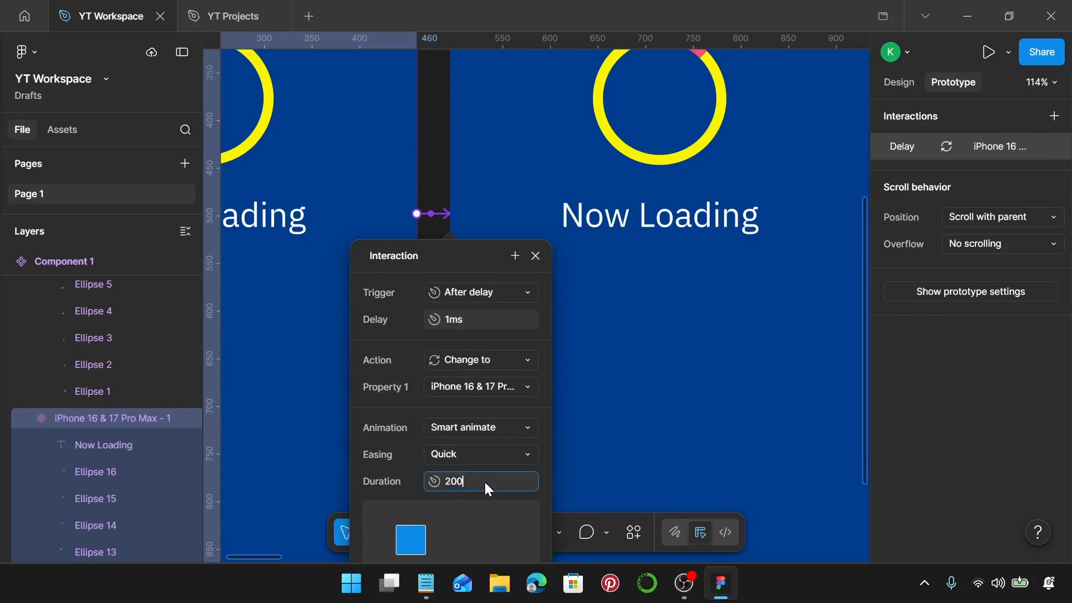
key("Return")
left_click(543, 263)
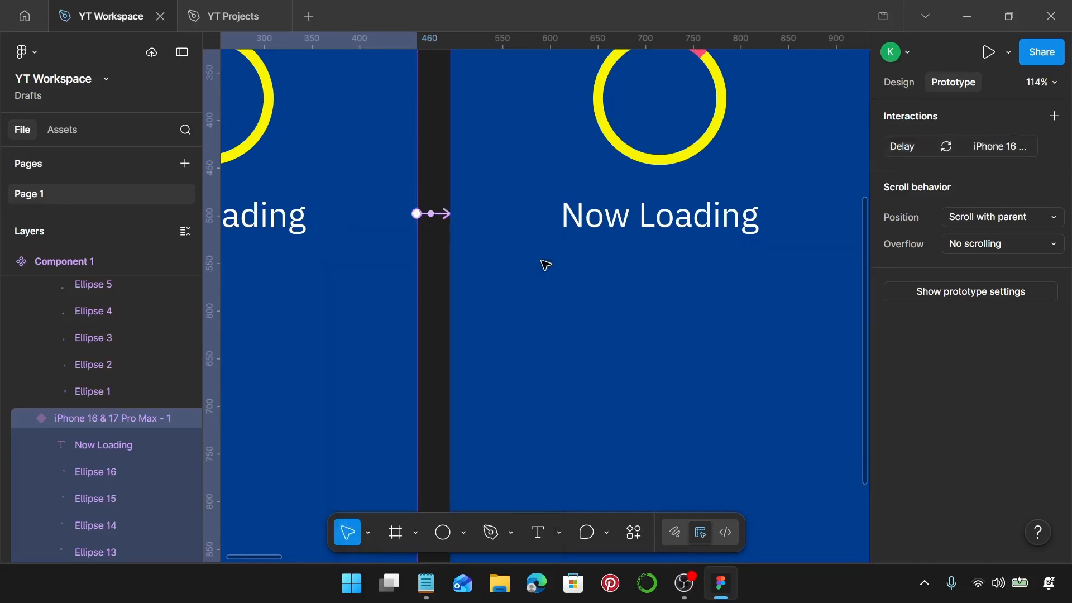
Connect the iPhone 16 & 17 Pro Max - 2 variant to the third variant with an After delay trigger of 1 ms.
scroll(546, 263, "right", 5)
left_click(616, 203)
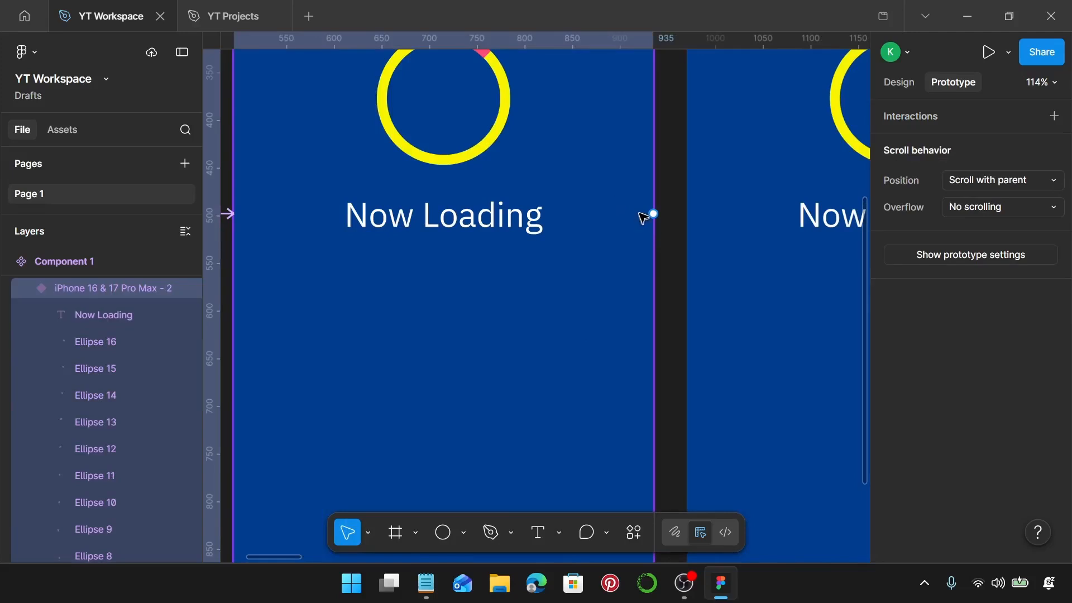
left_click_drag(653, 214, 698, 216)
left_click(734, 291)
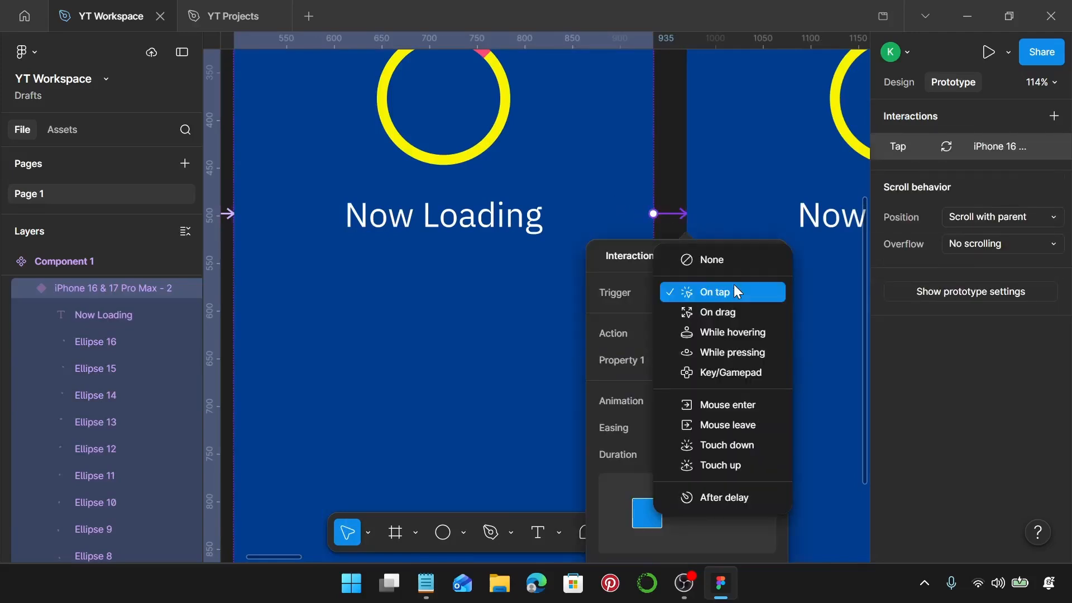
left_click(725, 497)
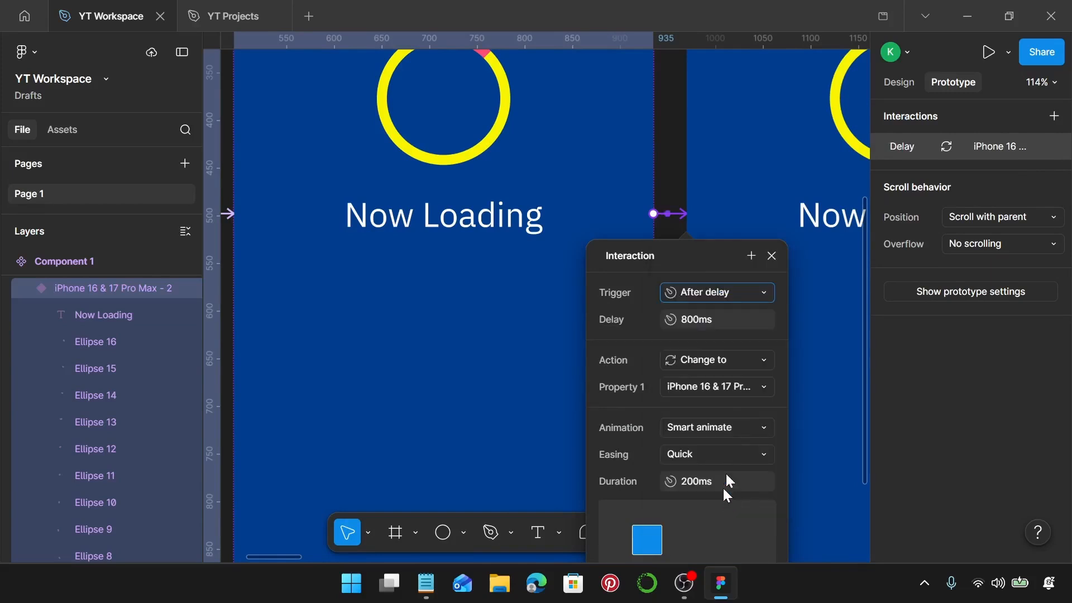
left_click(731, 327)
type("1")
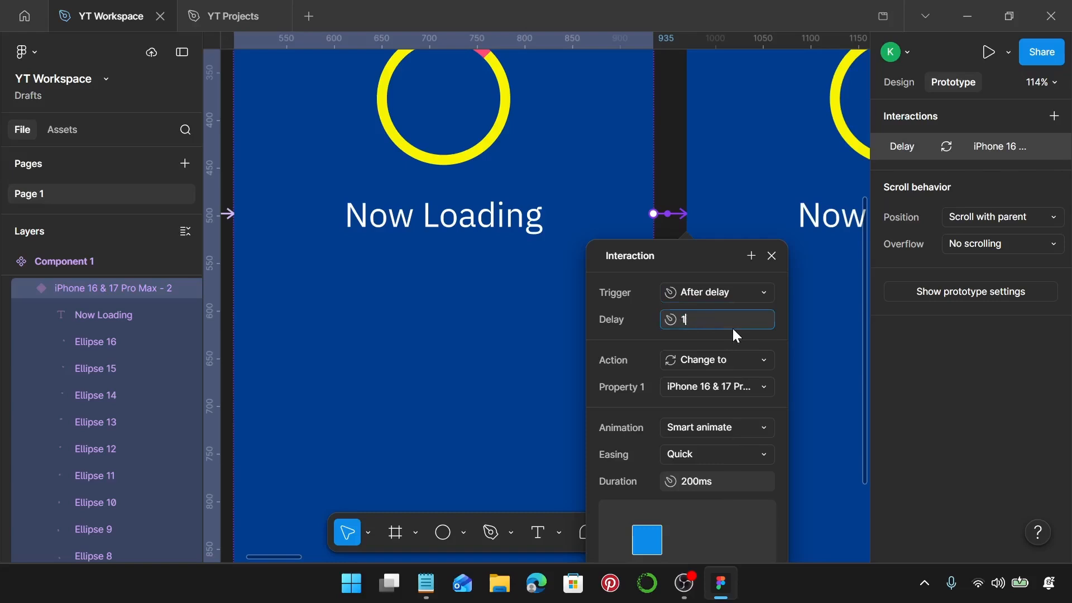
key("Return")
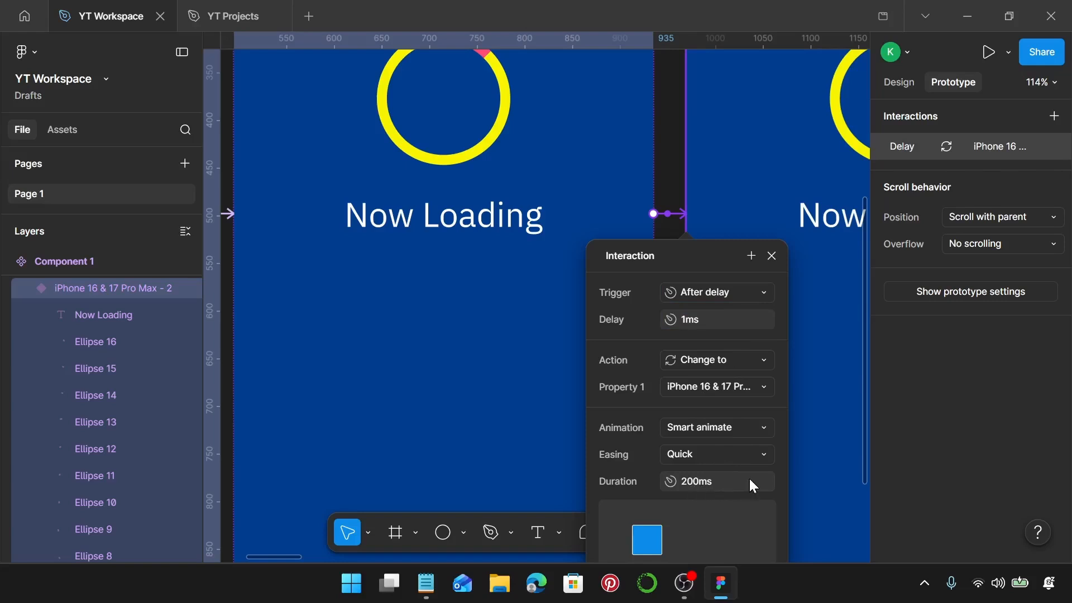
left_click(771, 255)
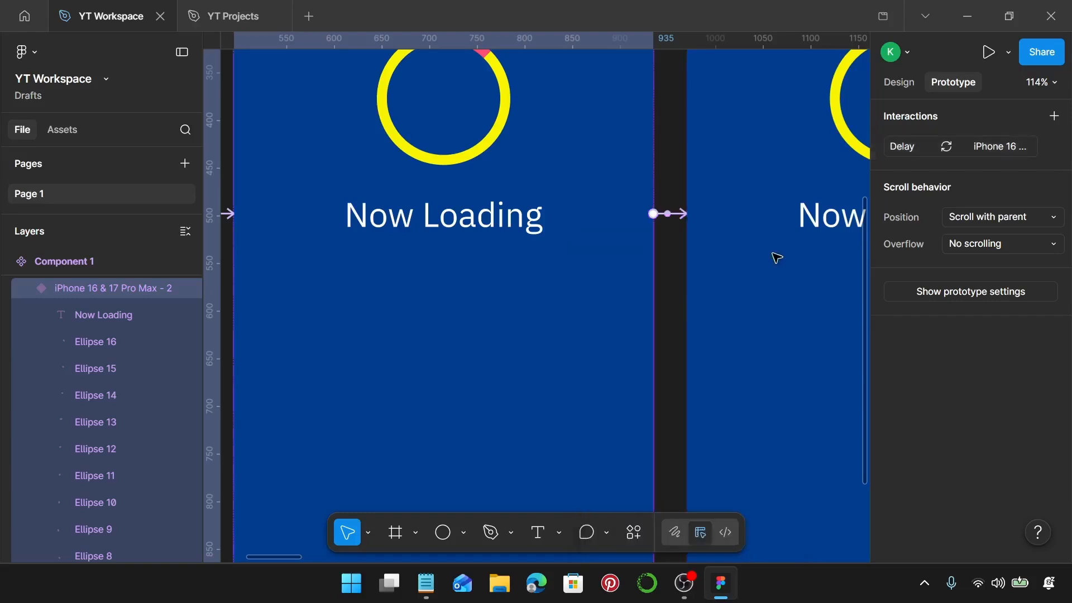
Add a prototype connection from the iPhone 16 & 17 Pro Max - 16 variant back to the first variant.
scroll(761, 275, "down", 8)
scroll(750, 273, "right", 10)
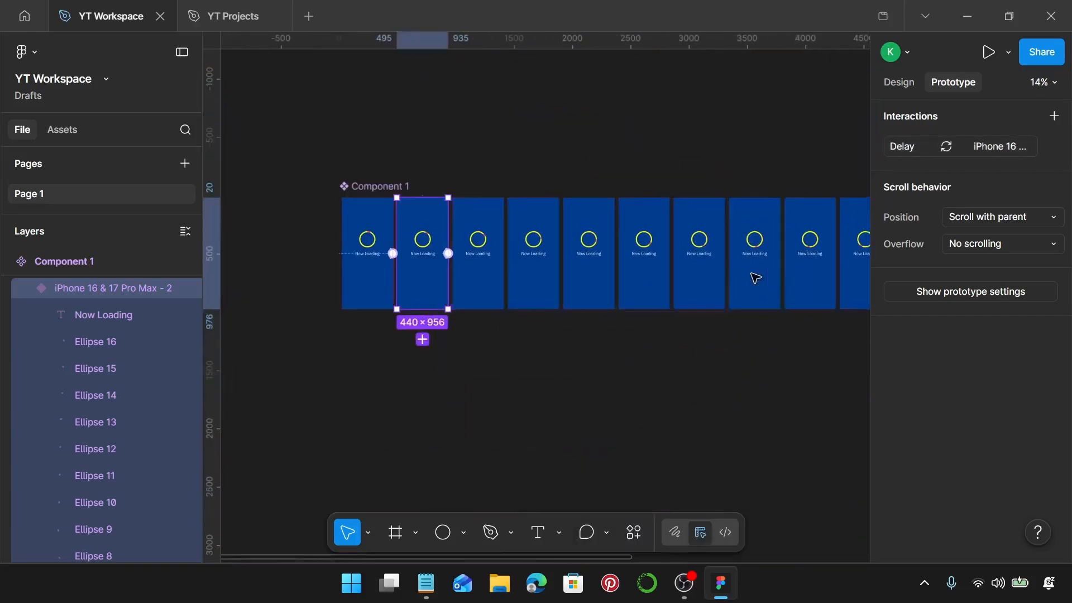
scroll(842, 282, "down", 3)
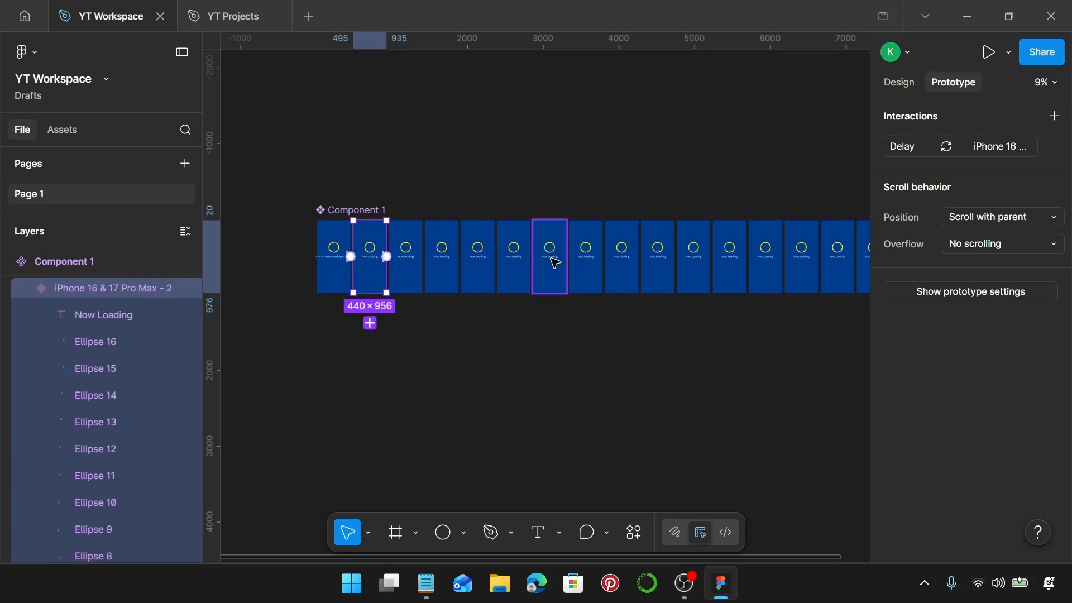
scroll(357, 256, "up", 5)
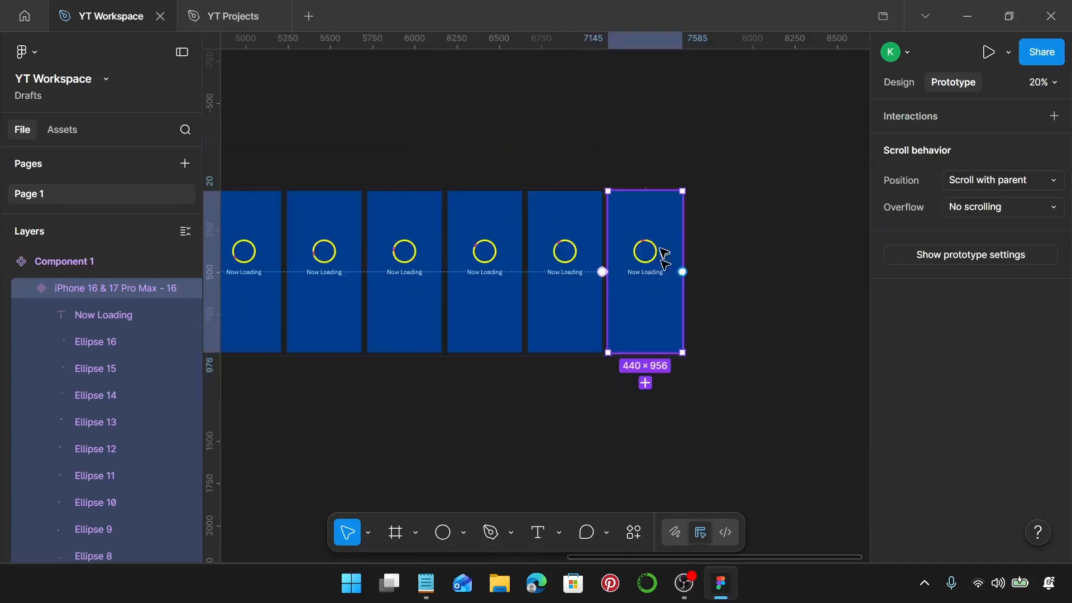
scroll(726, 258, "down", 3)
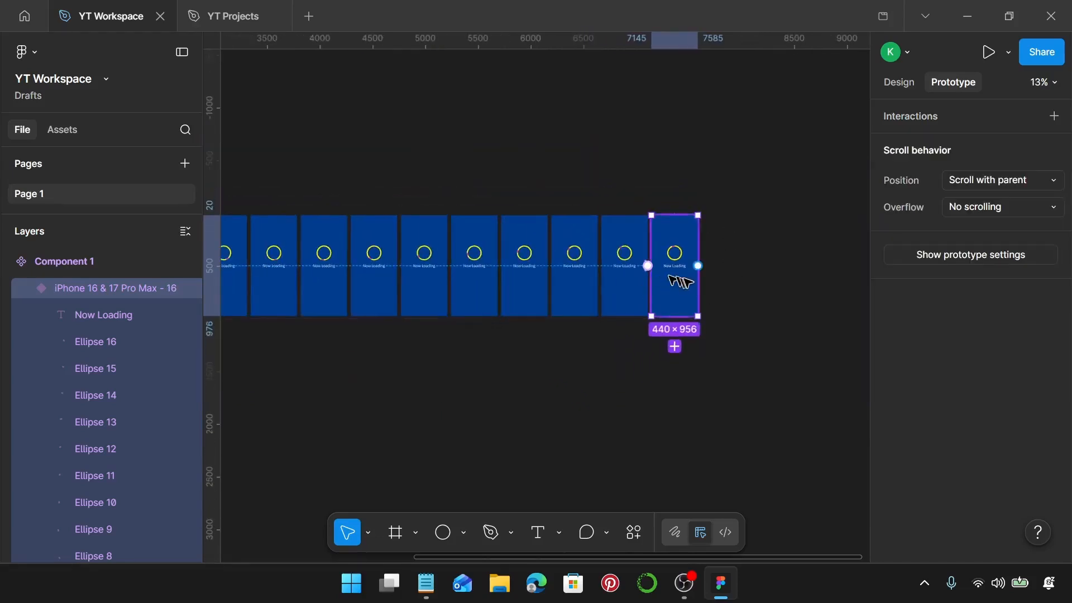
scroll(678, 282, "down", 3)
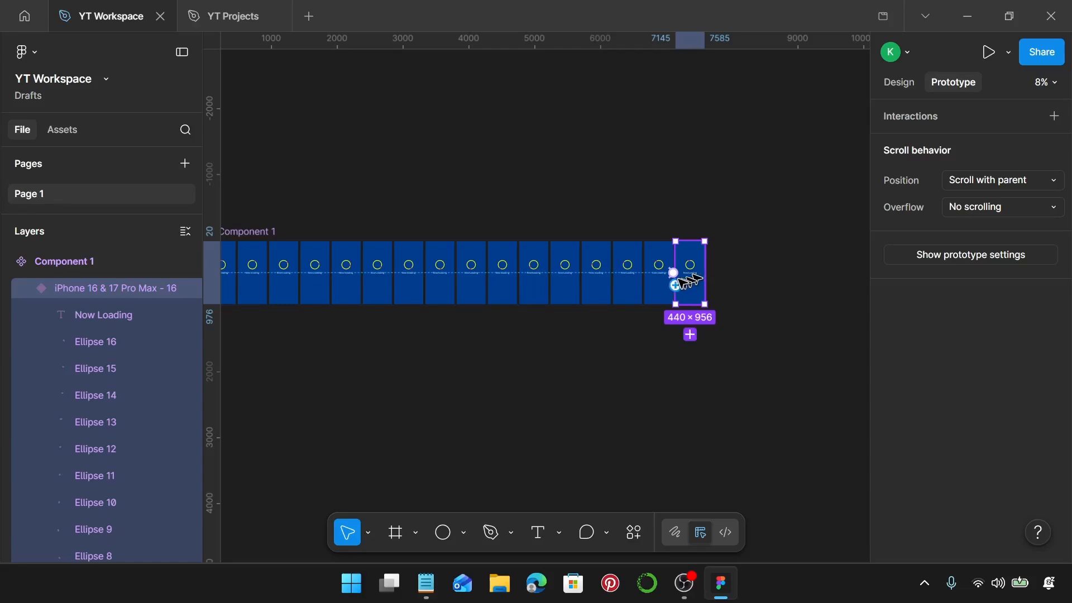
scroll(681, 286, "left", 3)
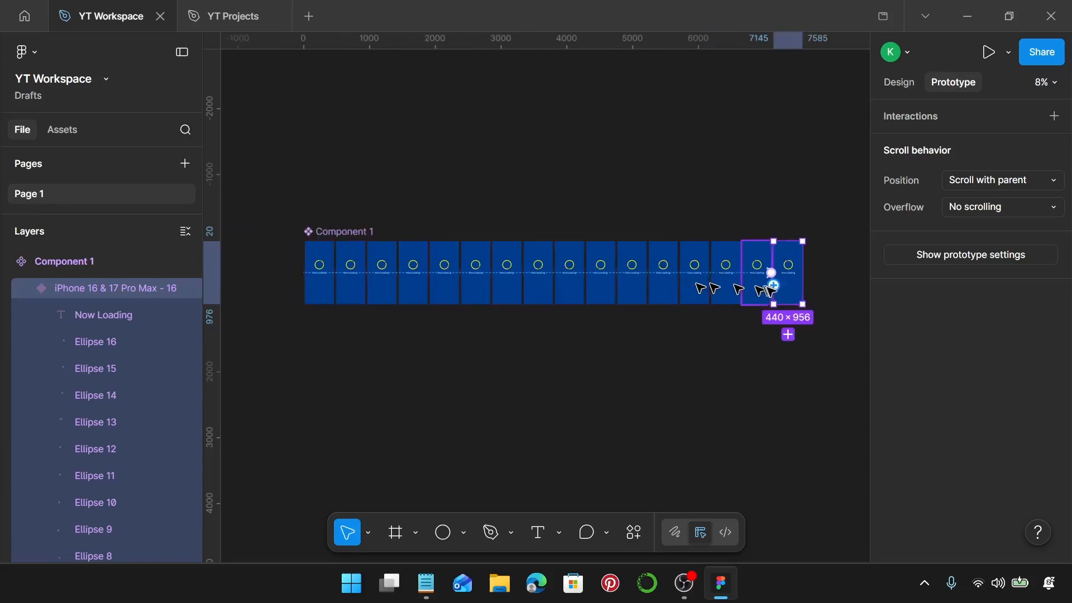
left_click_drag(773, 285, 334, 273)
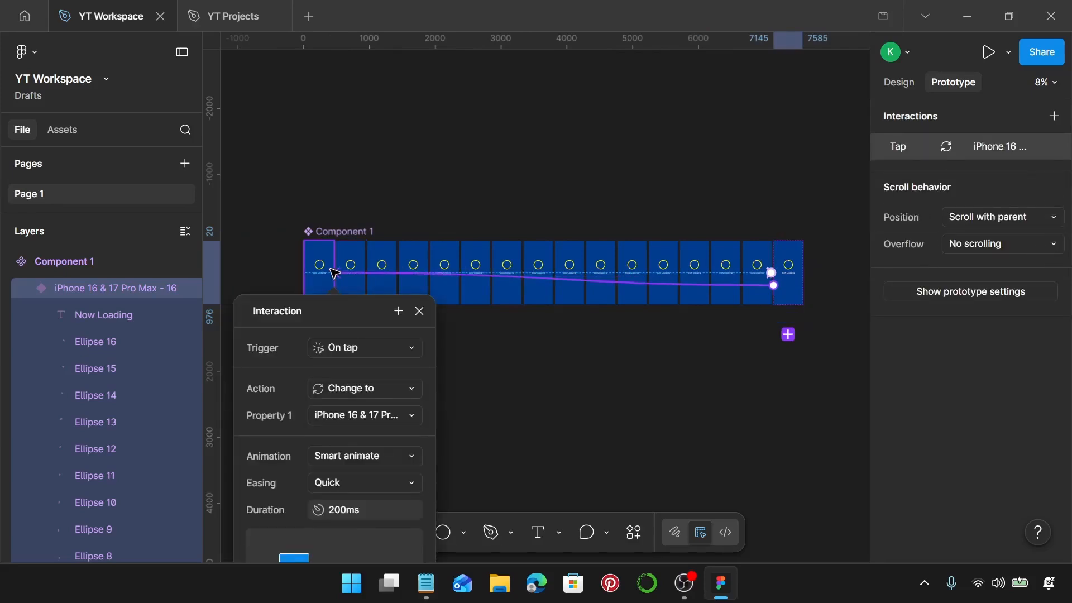
Set the sixteenth variant's interaction trigger to After delay with a delay of 1 ms.
left_click(371, 344)
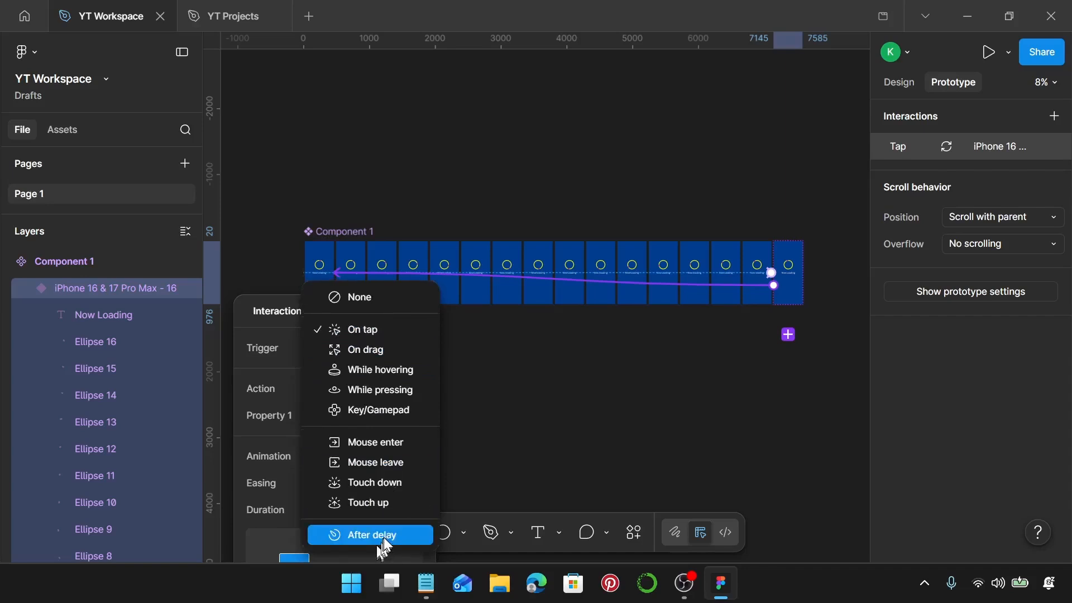
left_click(384, 539)
left_click(383, 377)
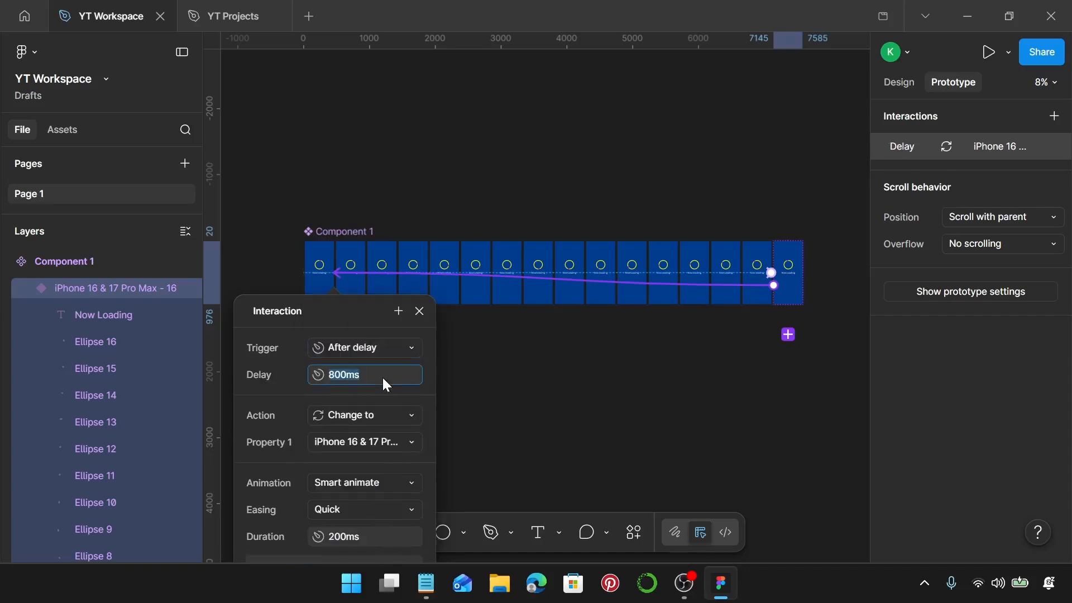
type("1")
key("Return")
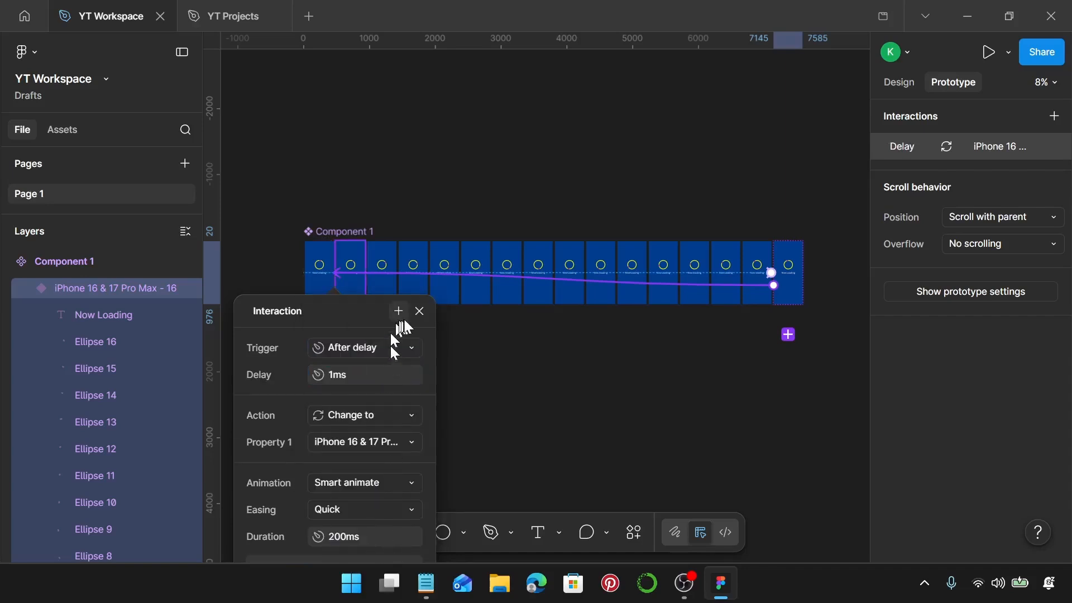
left_click(419, 311)
Create an empty iPhone 16 & 17 Pro Max frame and place it in the free space left of the component set.
scroll(415, 319, "left", 5)
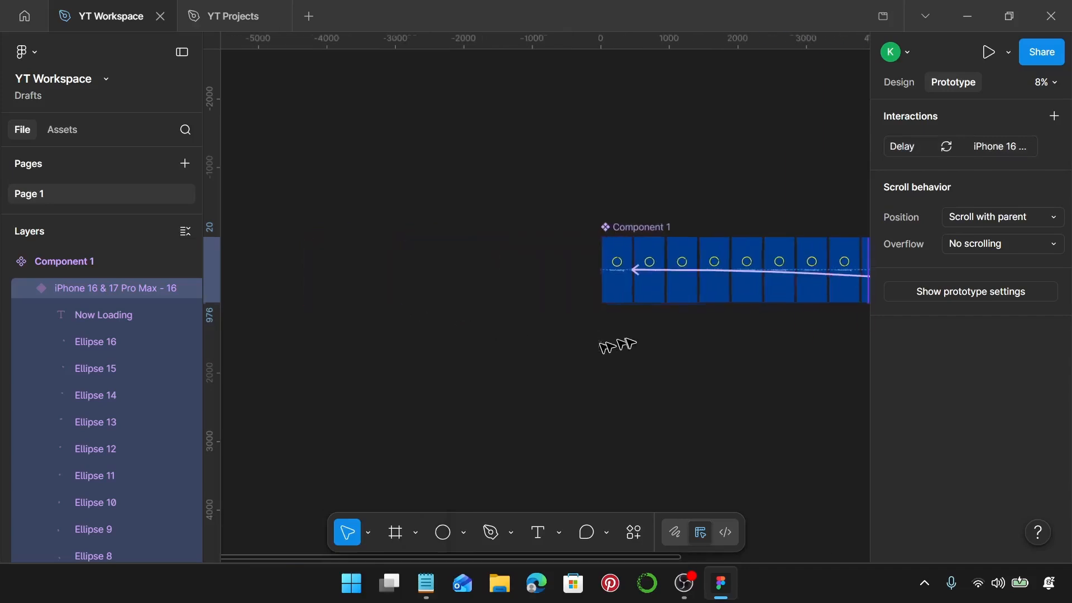
scroll(631, 344, "up", 1)
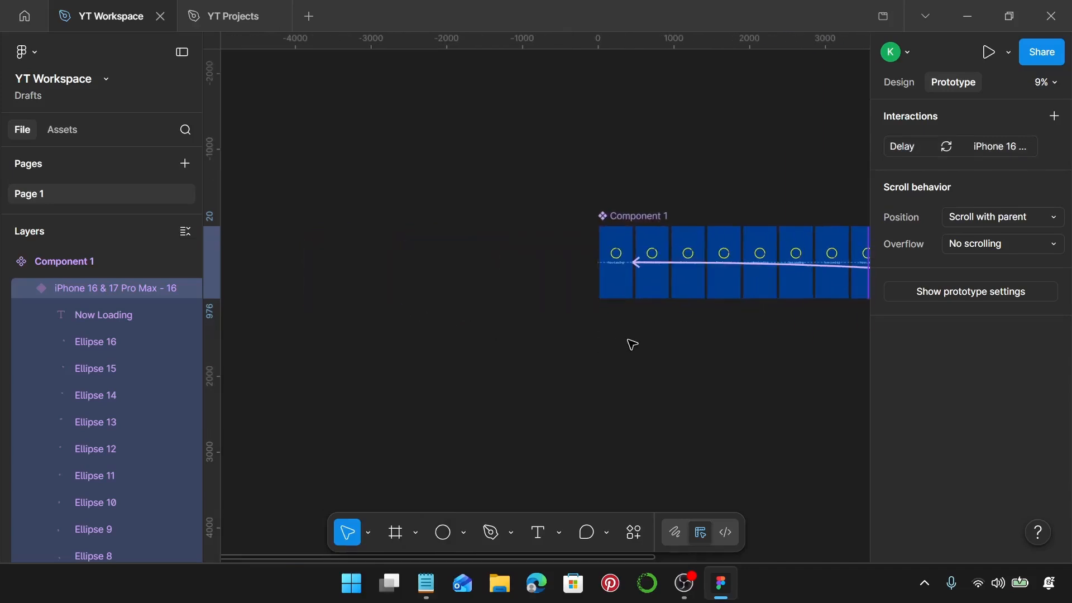
key("f")
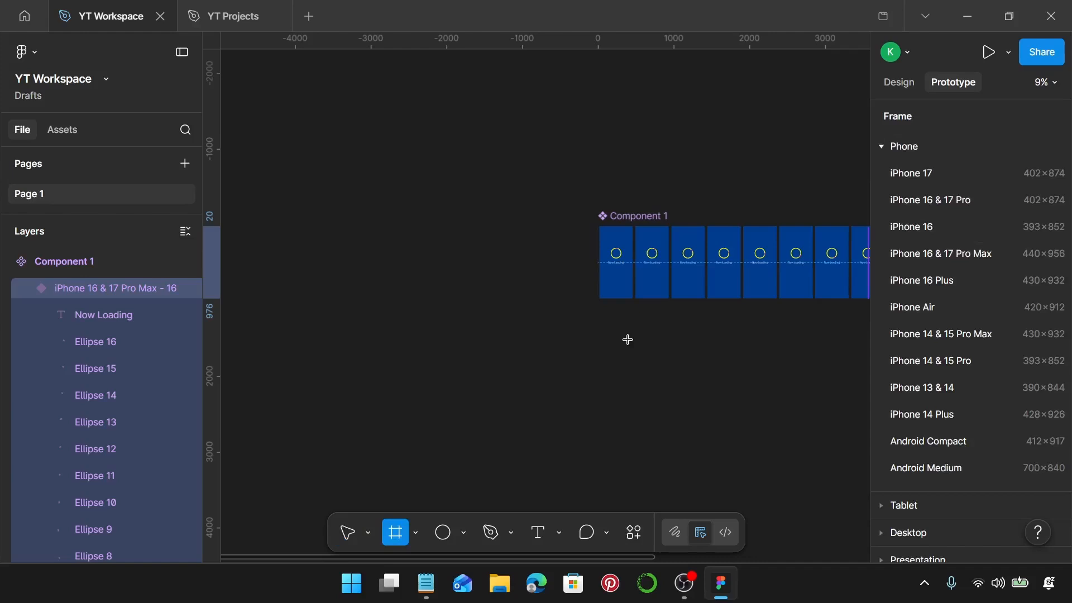
left_click(944, 253)
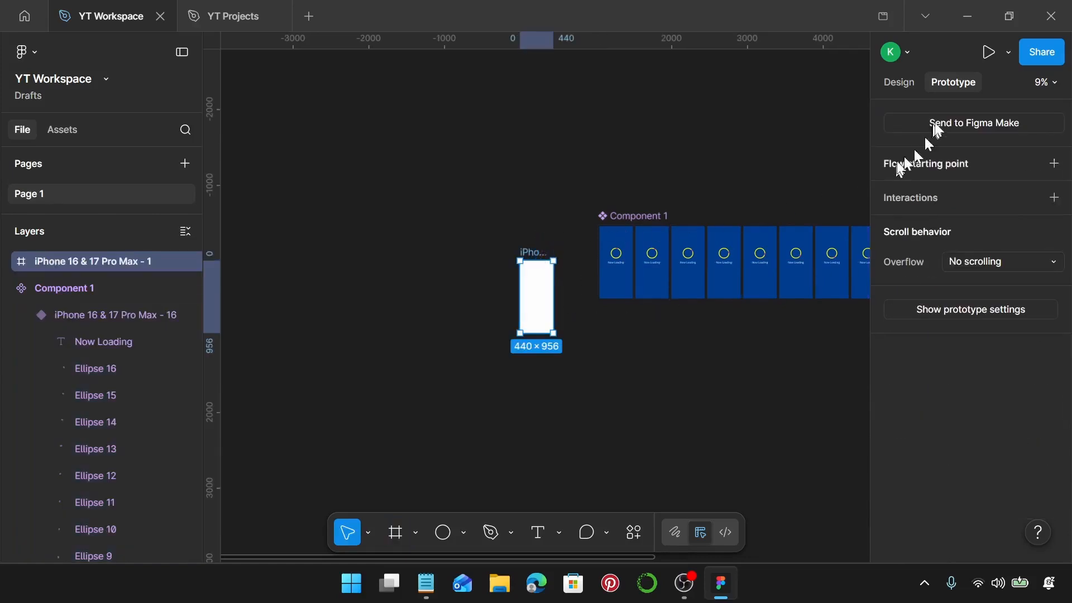
left_click(922, 89)
scroll(538, 254, "up", 5)
left_click_drag(538, 257, 518, 191)
Place an instance of the component set's first variant inside the empty iPhone frame at X 0, Y 0.
left_click(718, 281)
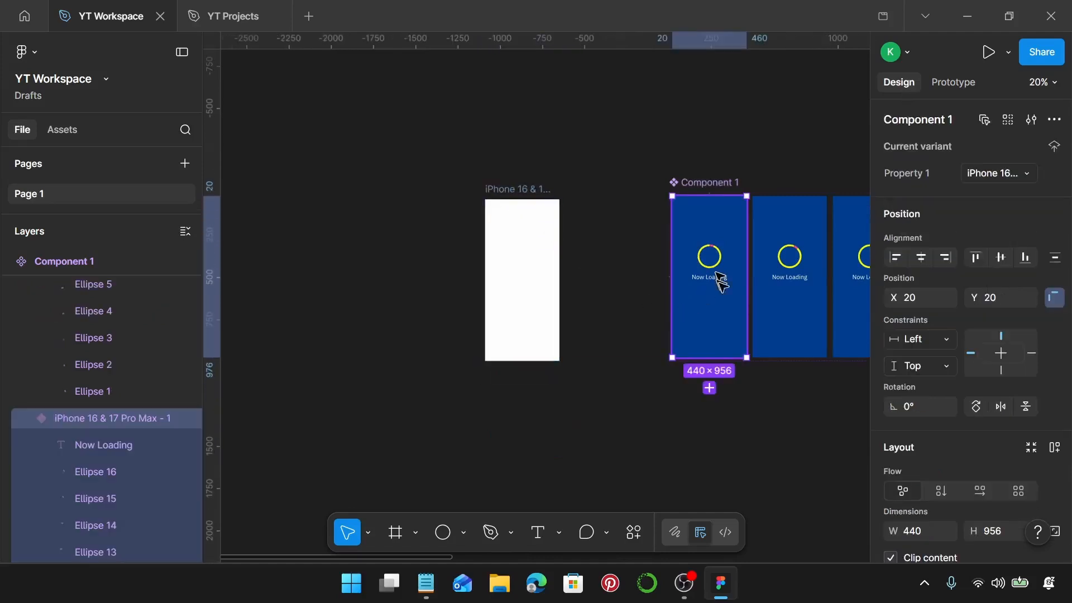
left_click_drag(727, 260, 535, 254)
scroll(522, 200, "up", 10)
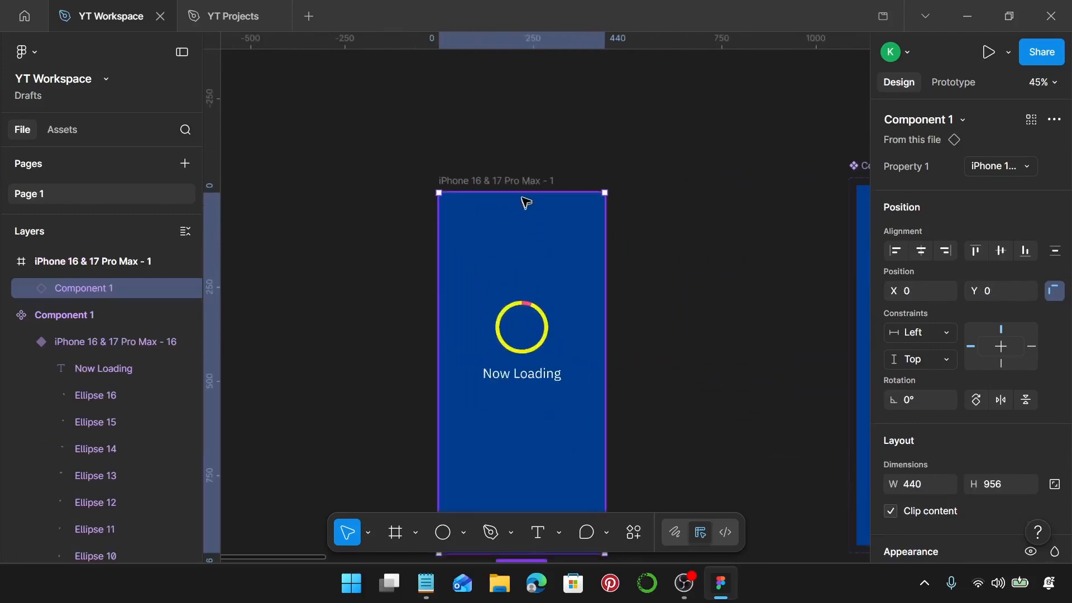
scroll(522, 191, "down", 4)
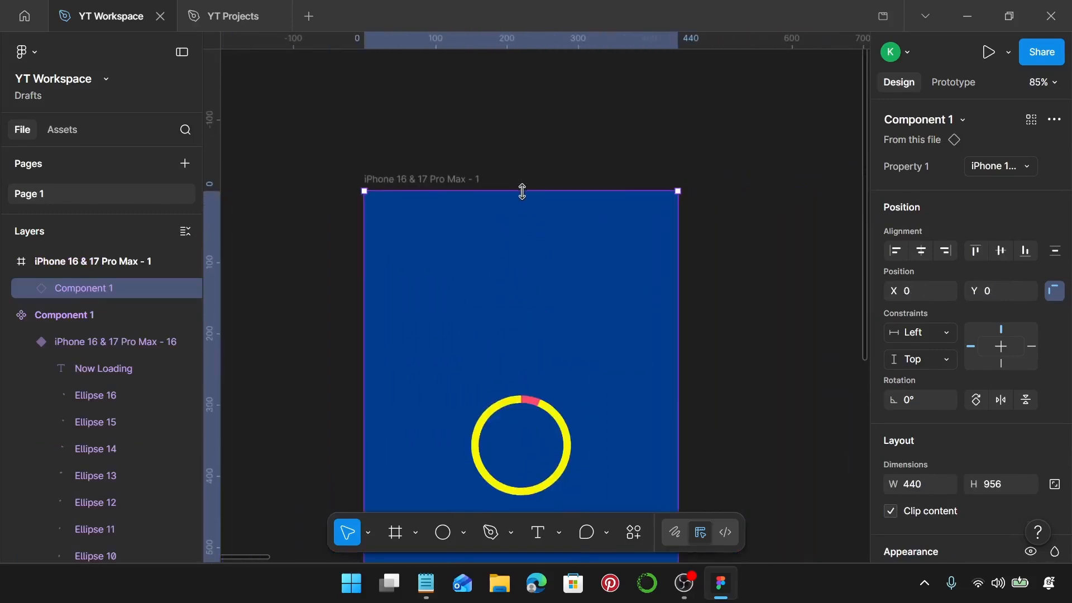
scroll(553, 176, "down", 4)
scroll(554, 174, "down", 3)
Deselect everything and present the prototype to play the loading animation.
left_click(717, 207)
scroll(717, 208, "up", 1)
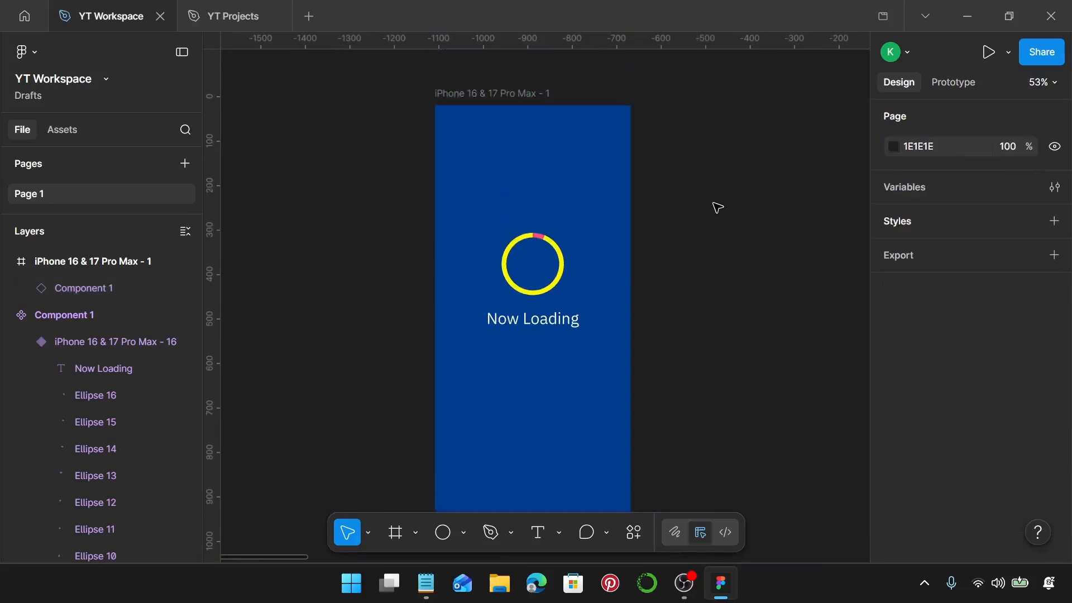
left_click(959, 84)
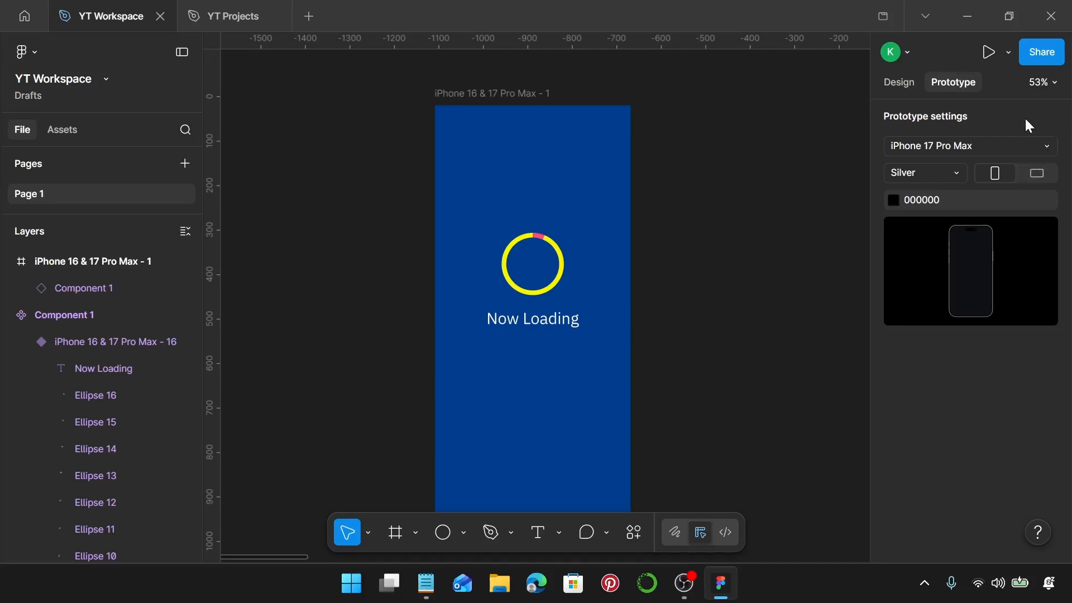
key("ctrl+alt+Return")
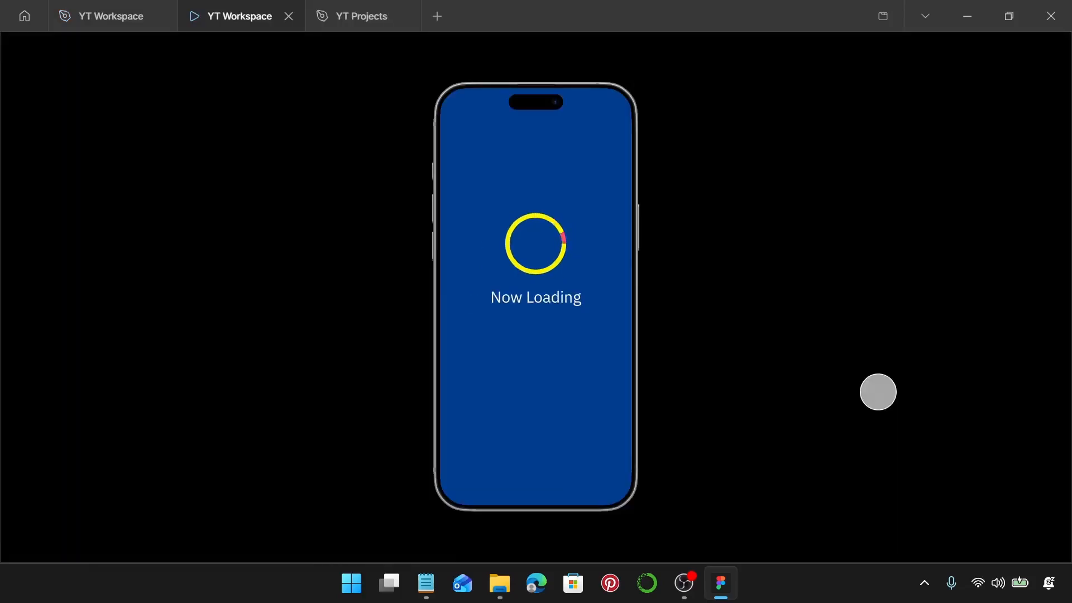